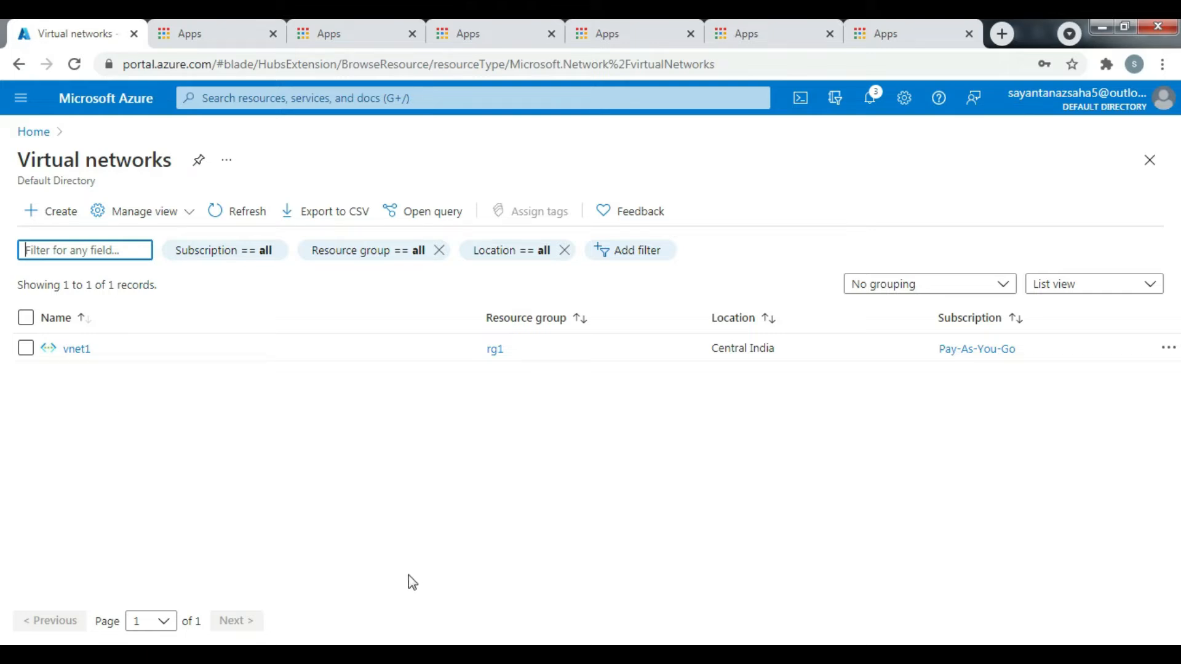
# - Switch to the Notepad notes and review the planned VNET1 name, address space, subnet, DDoS and region settings
pyautogui.click(452, 655)
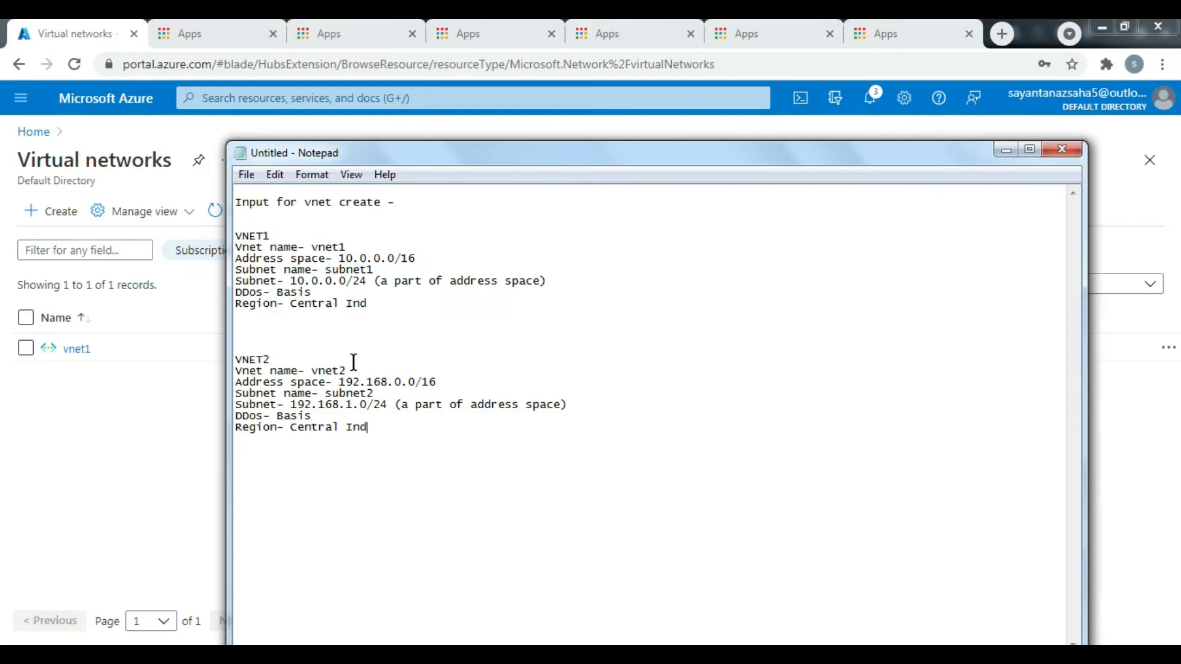
pyautogui.moveTo(276, 239); pyautogui.dragTo(242, 231)
pyautogui.click(346, 263)
pyautogui.doubleClick(349, 245)
pyautogui.click(311, 281)
pyautogui.moveTo(425, 259); pyautogui.dragTo(342, 259)
pyautogui.click(258, 337)
pyautogui.click(321, 305)
pyautogui.moveTo(382, 304); pyautogui.dragTo(294, 303)
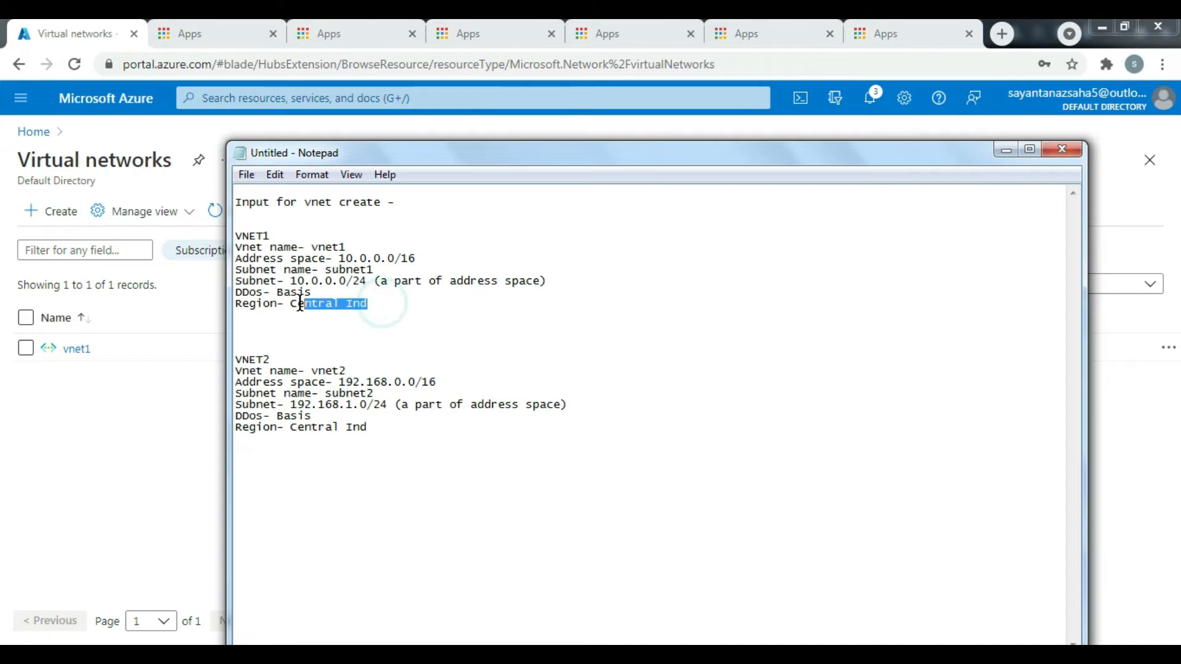
pyautogui.click(364, 347)
pyautogui.moveTo(272, 360); pyautogui.dragTo(239, 359)
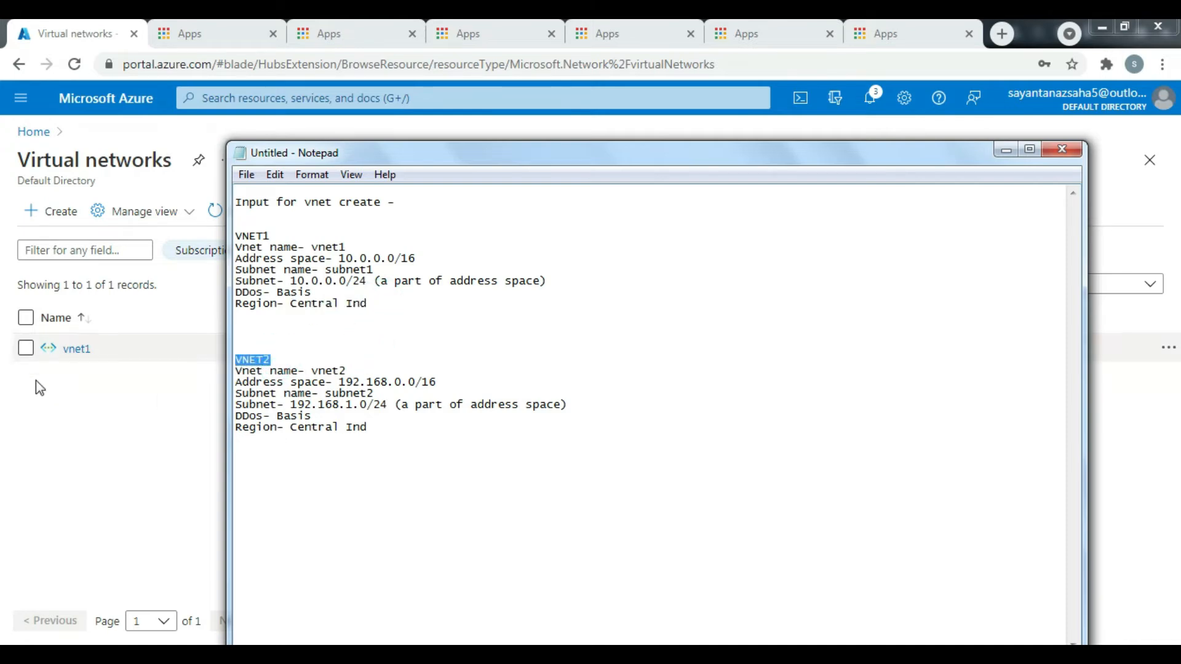
pyautogui.moveTo(382, 297); pyautogui.dragTo(237, 237)
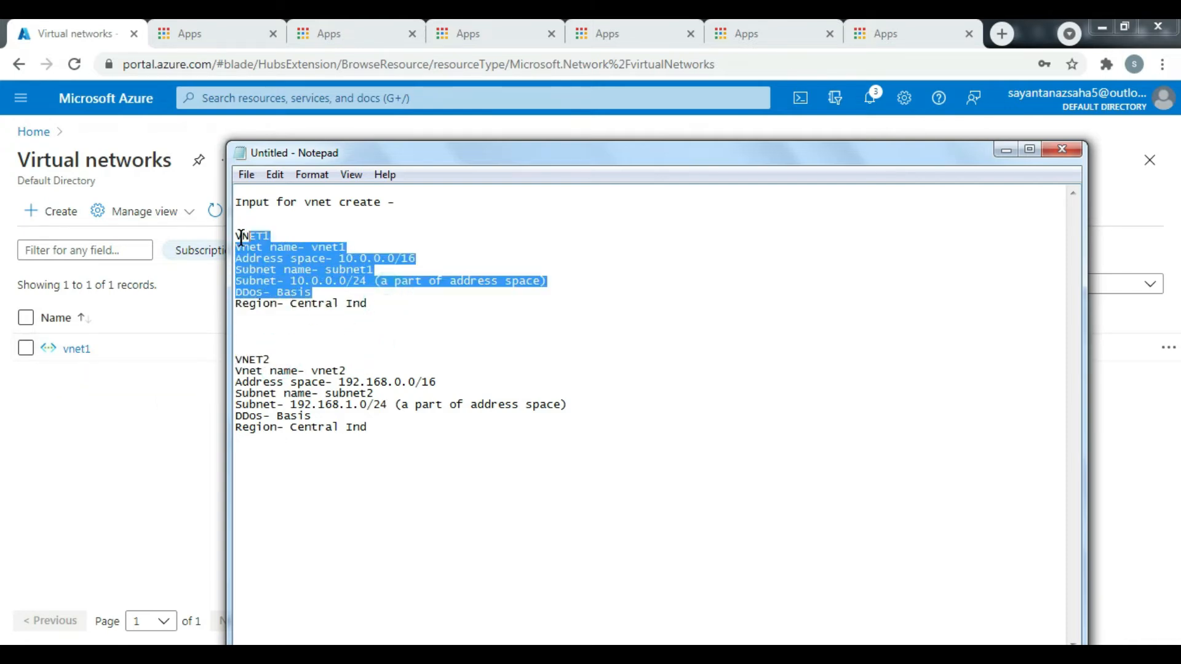
pyautogui.click(378, 300)
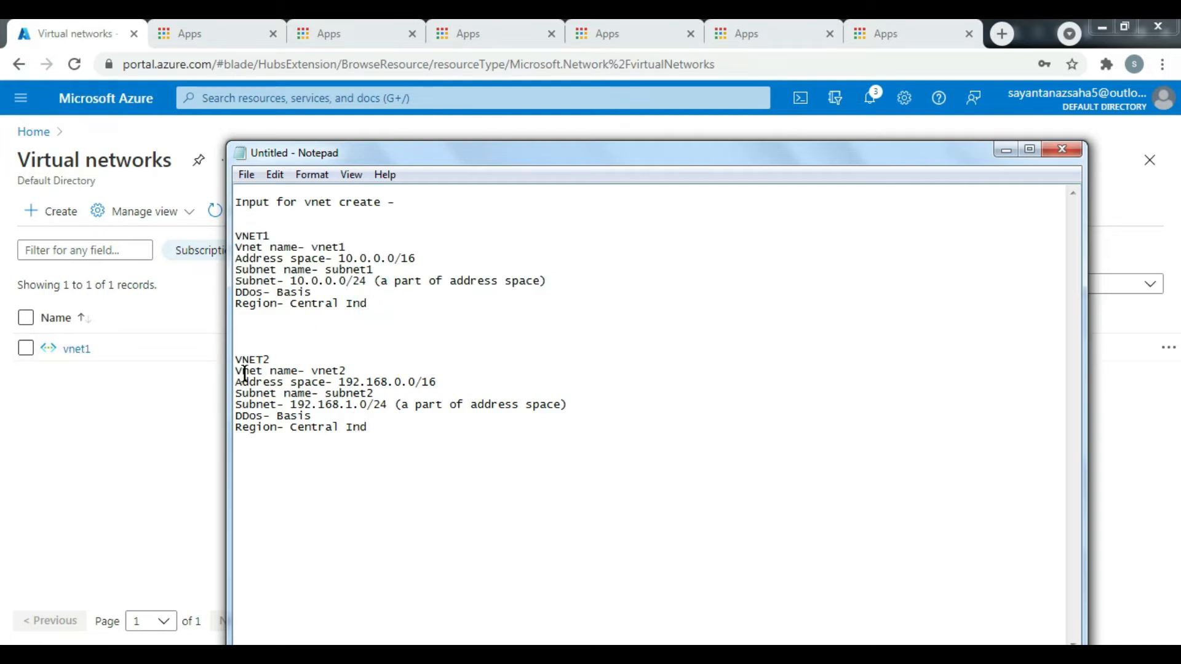
# - Review the planned VNET2 settings in the notes, comparing its address space with VNET1's and checking its subnet range and DDoS entry
pyautogui.moveTo(236, 372); pyautogui.dragTo(350, 428)
pyautogui.click(360, 372)
pyautogui.moveTo(353, 369); pyautogui.dragTo(306, 362)
pyautogui.click(345, 385)
pyautogui.moveTo(449, 381); pyautogui.dragTo(340, 381)
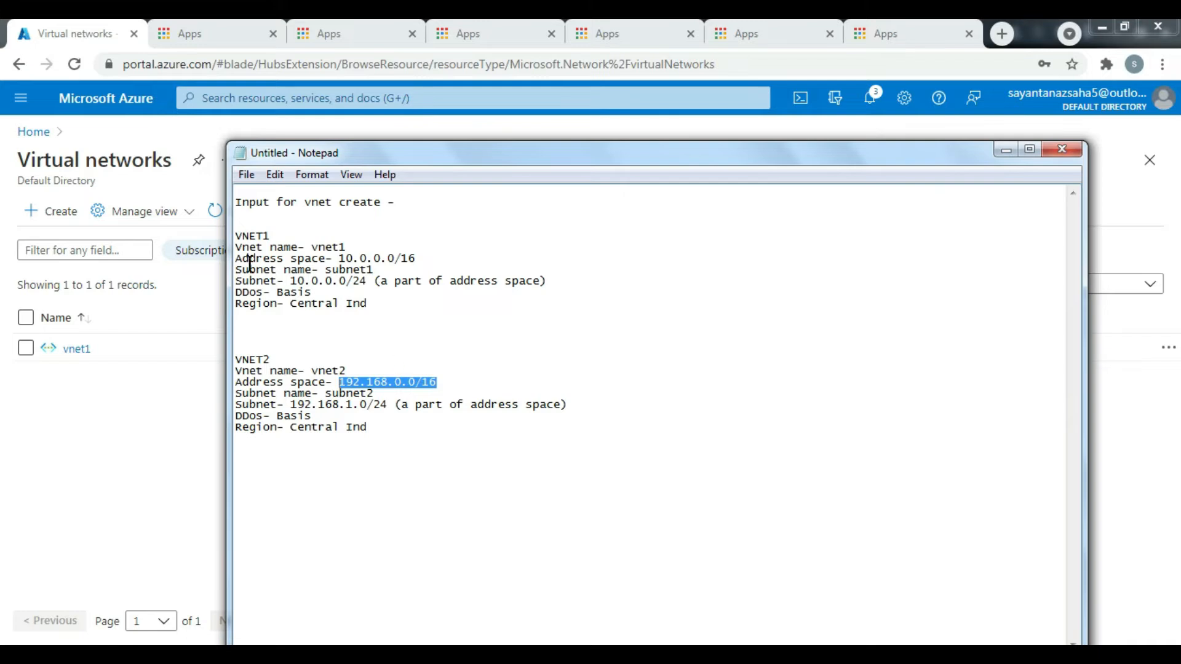
pyautogui.moveTo(423, 258); pyautogui.dragTo(339, 258)
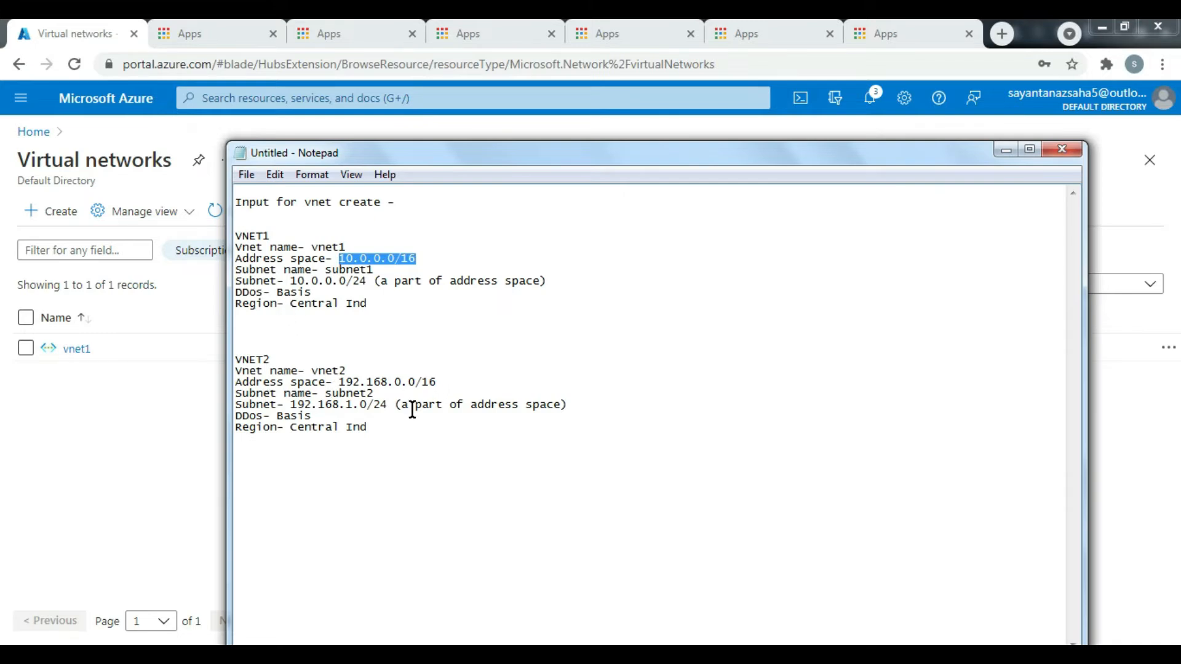
pyautogui.click(434, 461)
pyautogui.moveTo(291, 406); pyautogui.dragTo(389, 406)
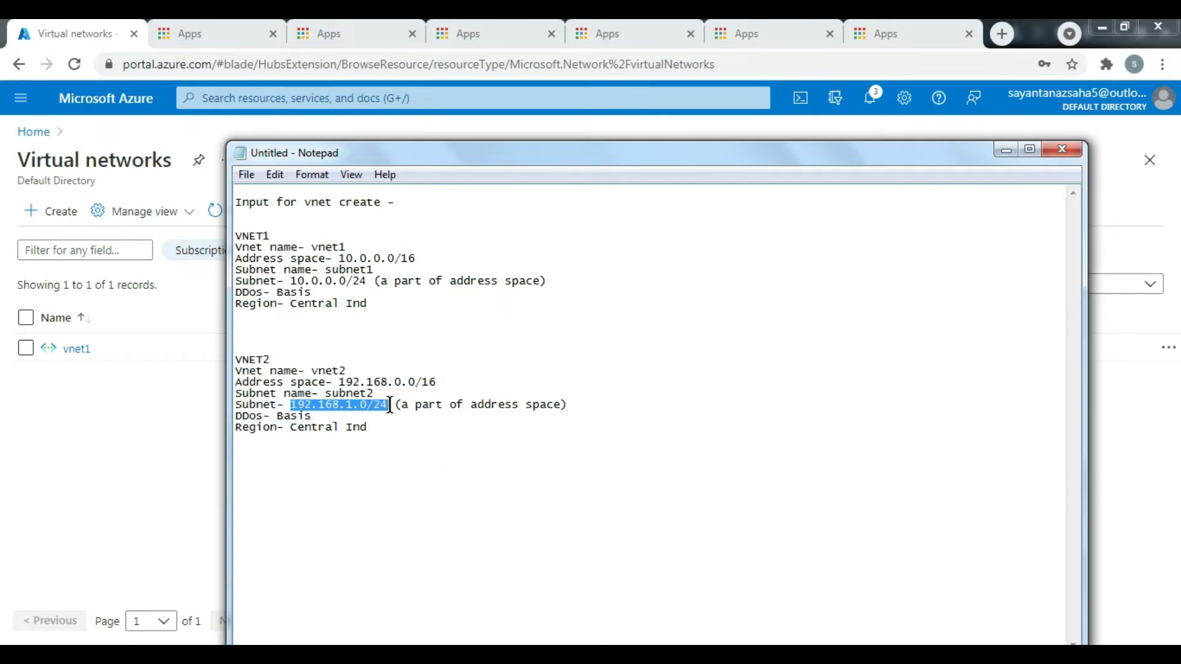
pyautogui.click(355, 482)
pyautogui.moveTo(312, 417); pyautogui.dragTo(277, 422)
pyautogui.click(364, 449)
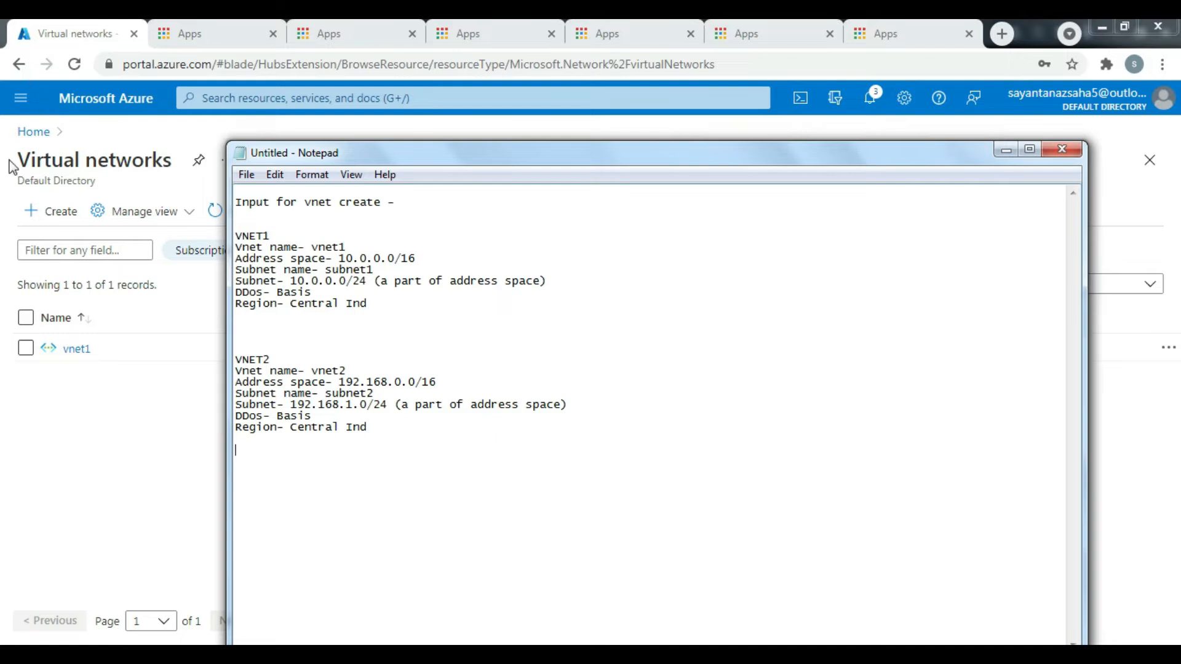
# - Return to the Azure portal and start creating a virtual network in the existing resource group rg1
pyautogui.click(85, 437)
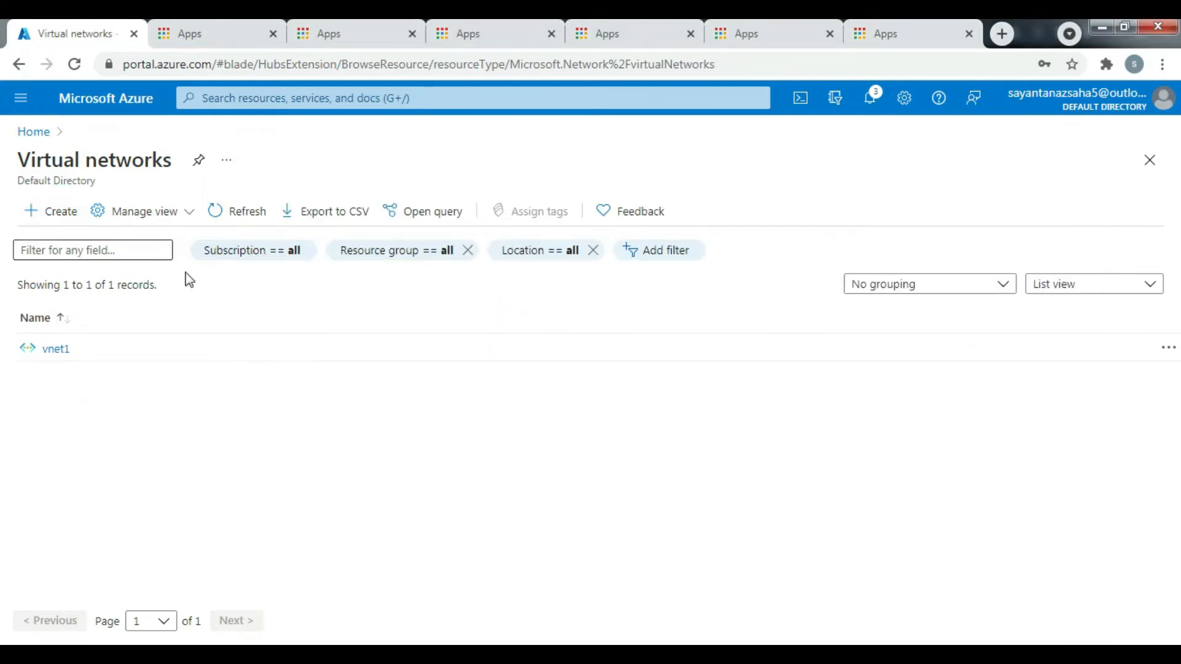
pyautogui.click(59, 225)
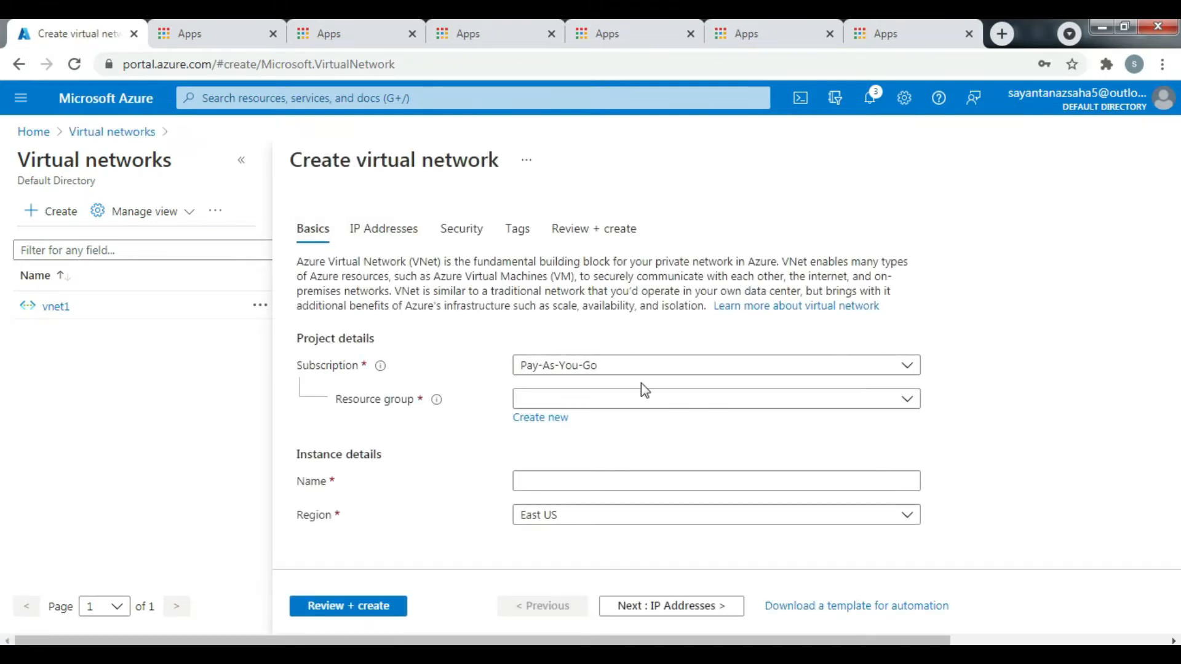
pyautogui.click(539, 418)
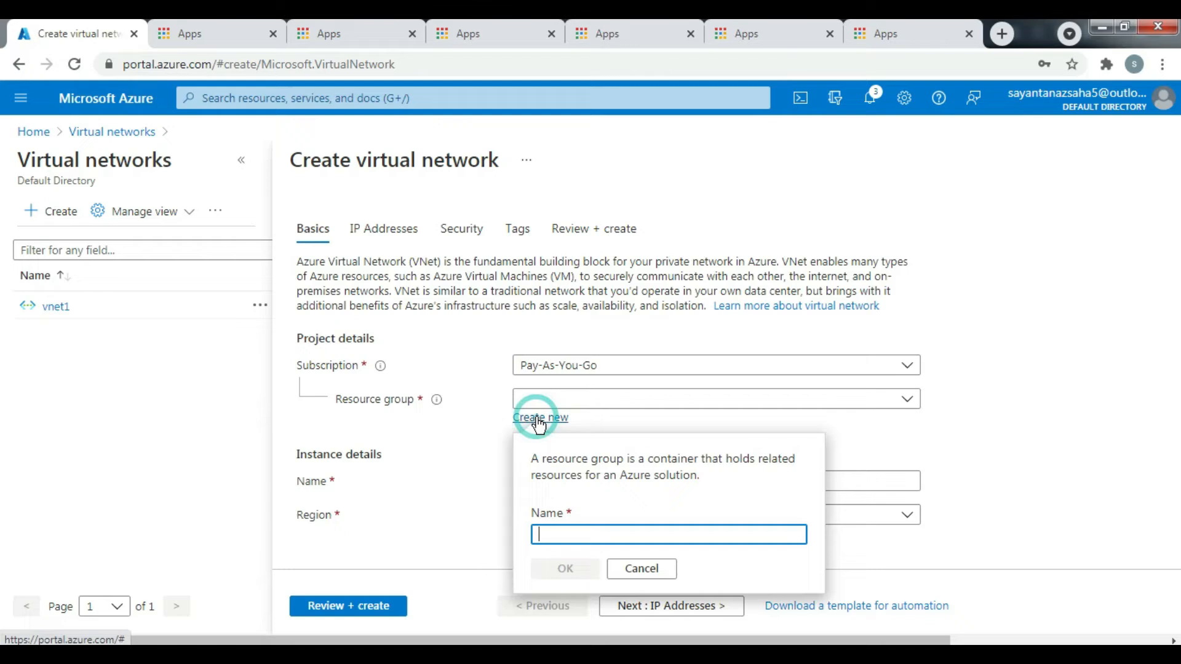
pyautogui.click(647, 565)
pyautogui.click(870, 400)
pyautogui.click(589, 483)
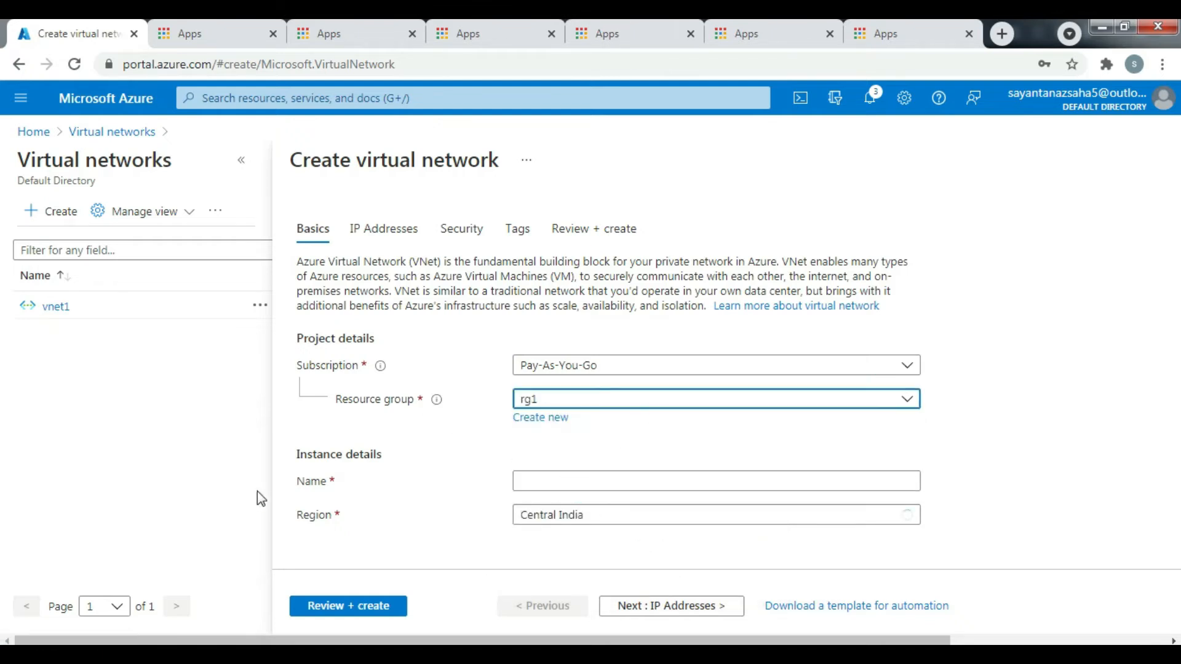
# - Name the virtual network VNET2, copying the name from the Notepad notes
pyautogui.click(551, 480)
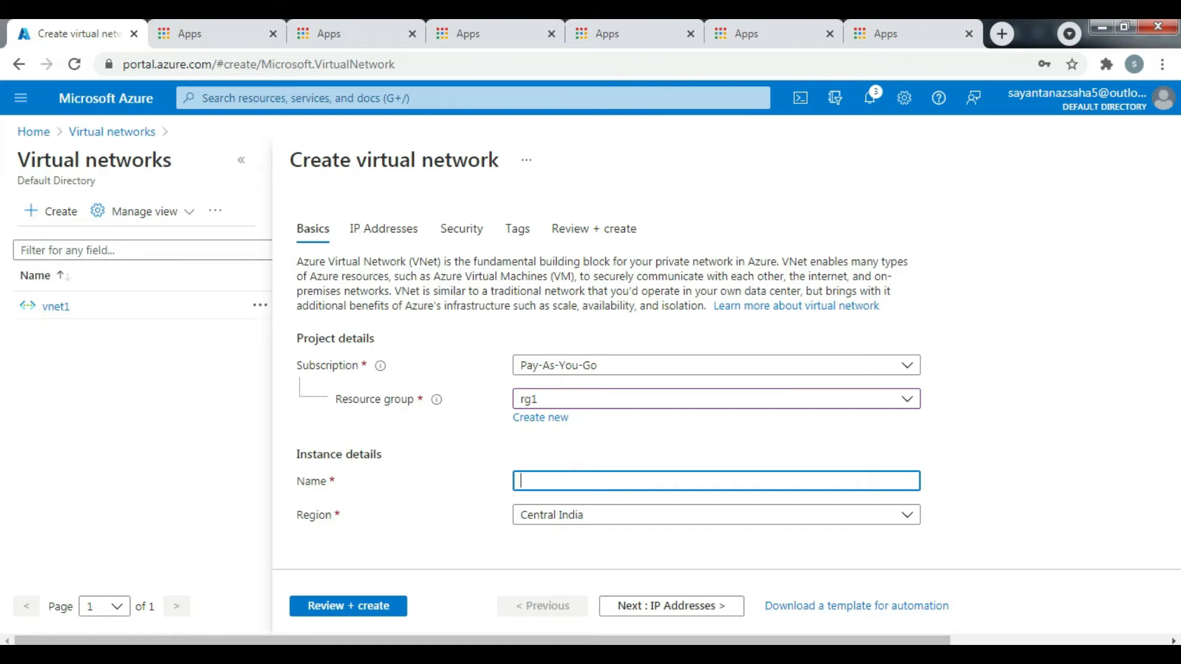
pyautogui.hotkey('alt', 'Tab')
pyautogui.moveTo(270, 359); pyautogui.dragTo(229, 357)
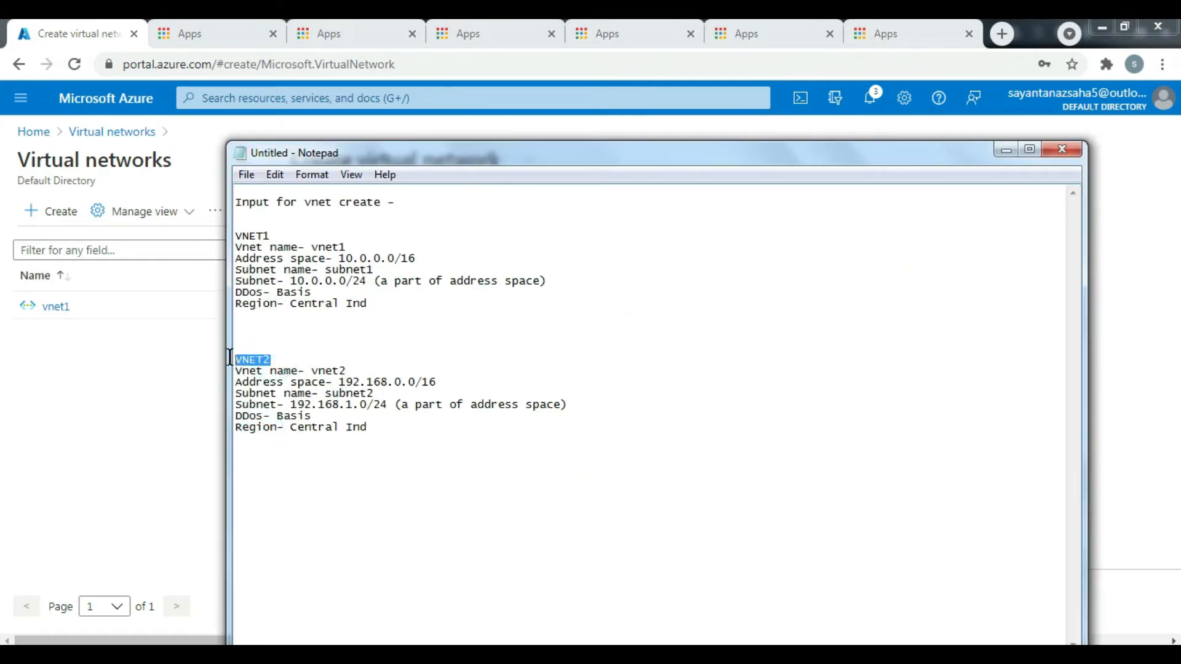
pyautogui.rightClick(248, 368)
pyautogui.click(289, 415)
pyautogui.click(146, 408)
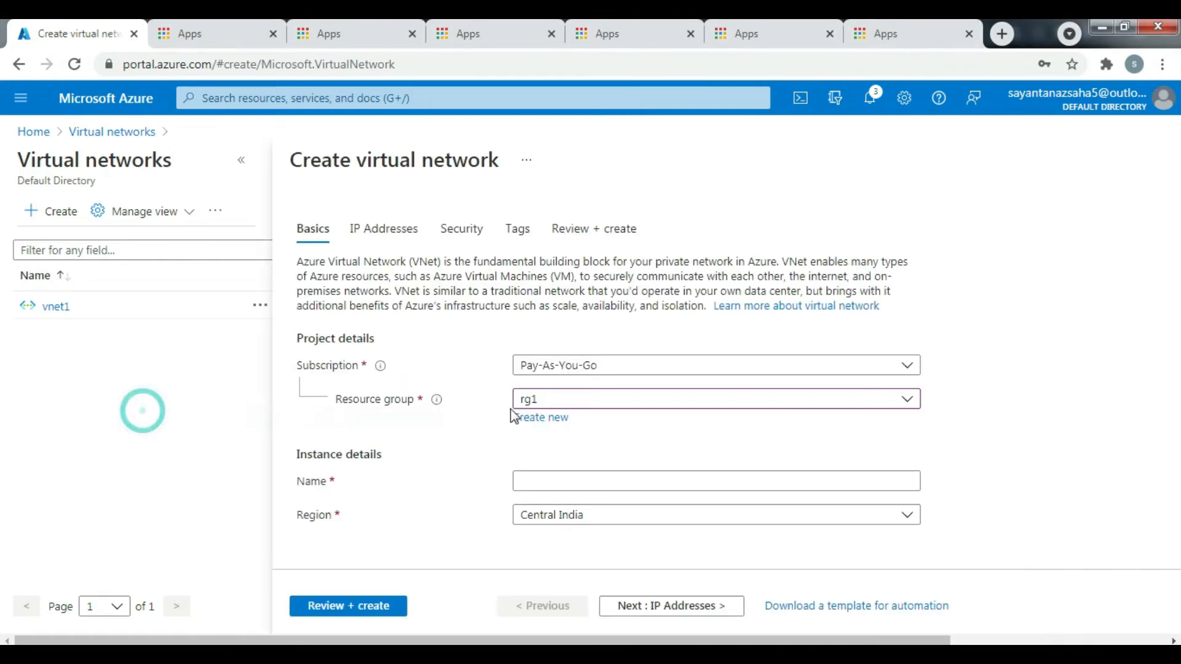
pyautogui.rightClick(543, 484)
pyautogui.click(594, 373)
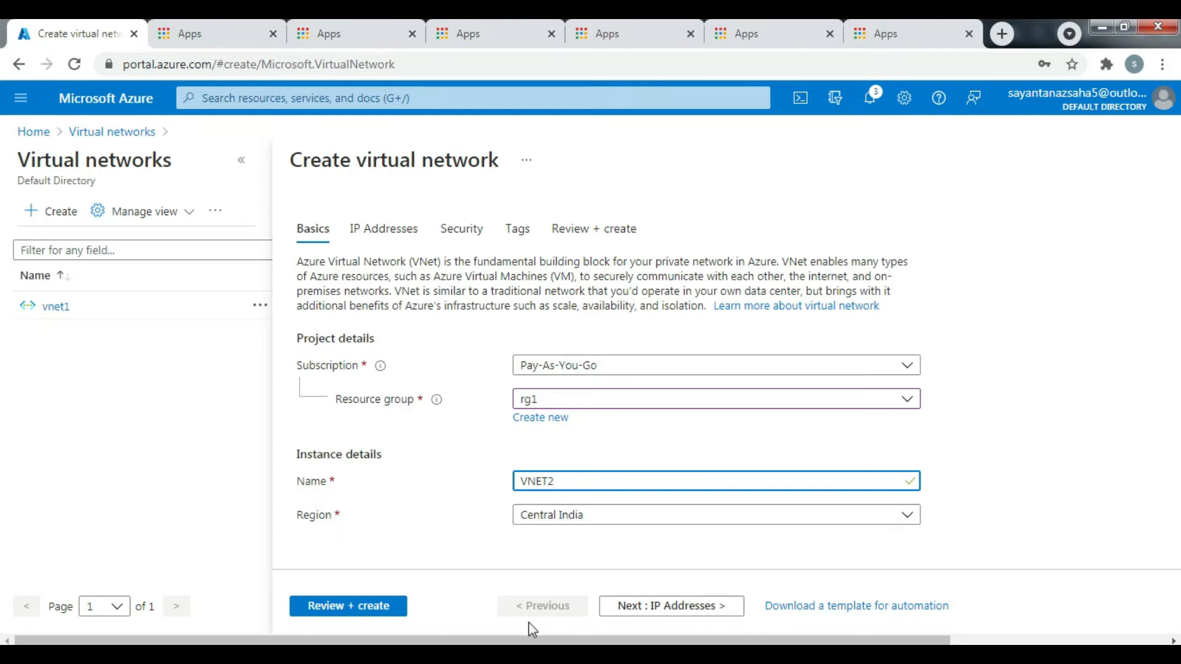
# - Replace the default IPv4 address space with 192.168.0.0/16, copied from the VNET2 section of the Notepad notes
pyautogui.click(684, 615)
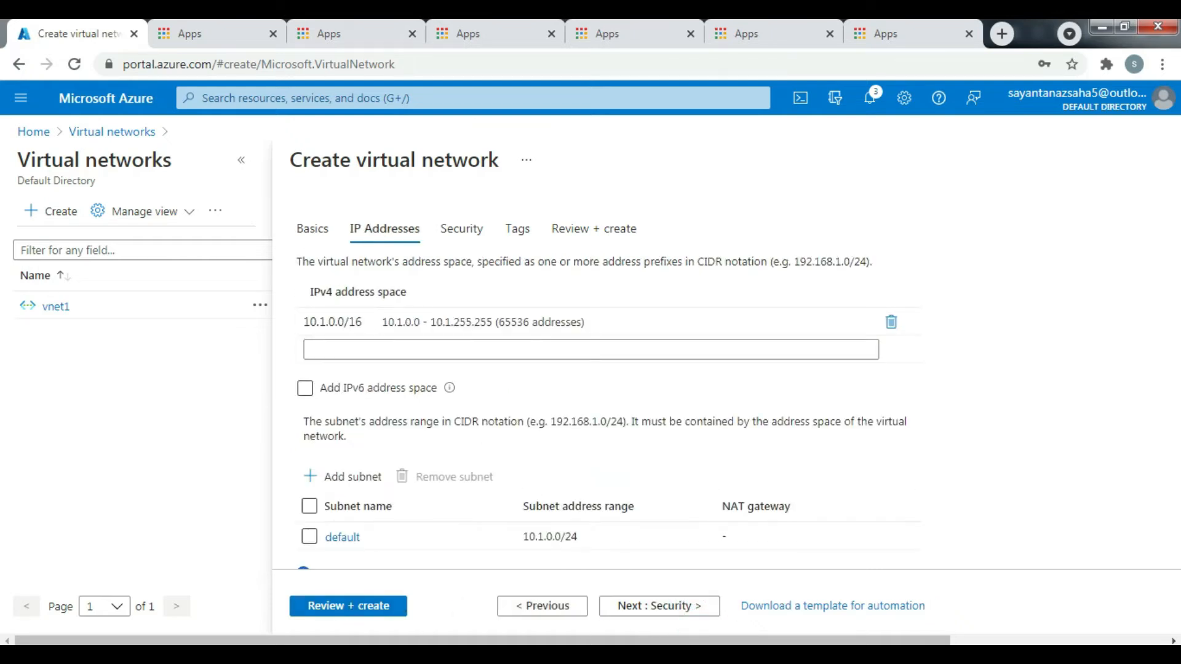
pyautogui.click(458, 653)
pyautogui.click(482, 440)
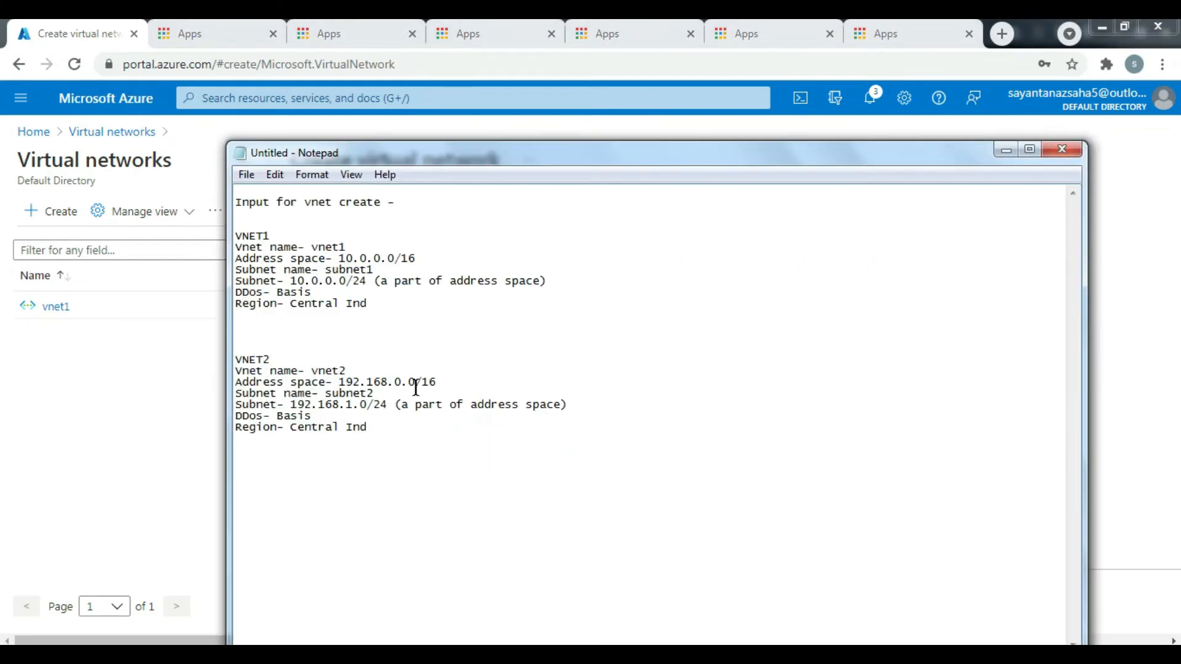
pyautogui.moveTo(438, 381); pyautogui.dragTo(353, 378)
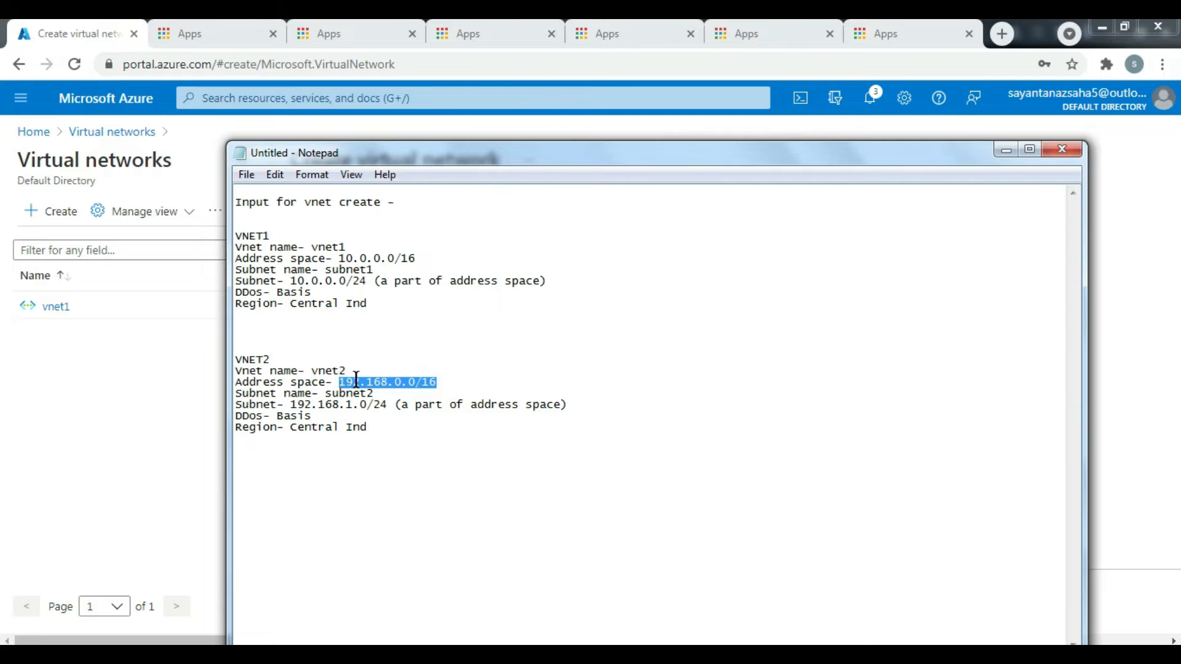
pyautogui.rightClick(356, 380)
pyautogui.click(403, 434)
pyautogui.click(103, 471)
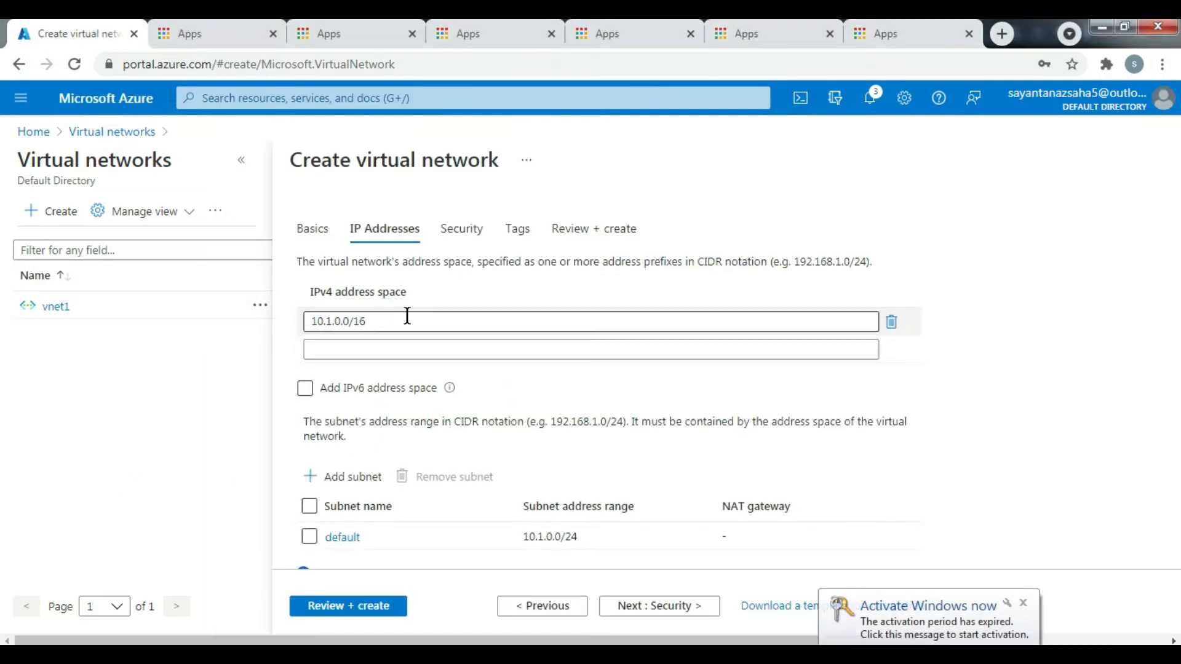
pyautogui.moveTo(375, 323); pyautogui.dragTo(306, 330)
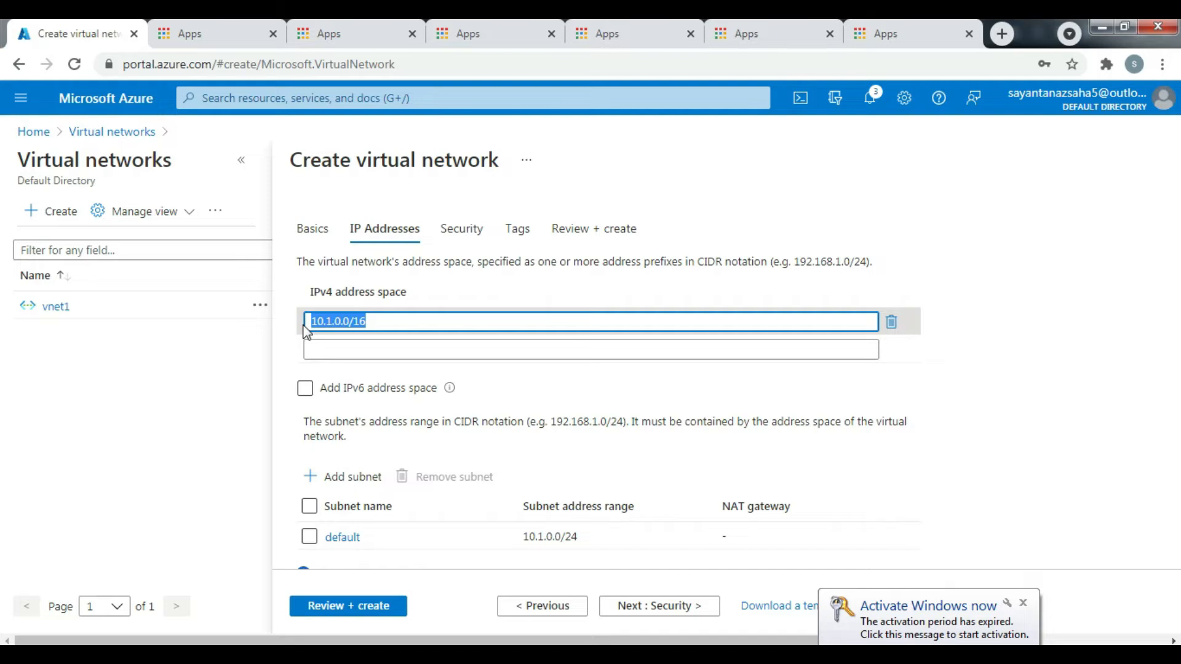
pyautogui.click(891, 322)
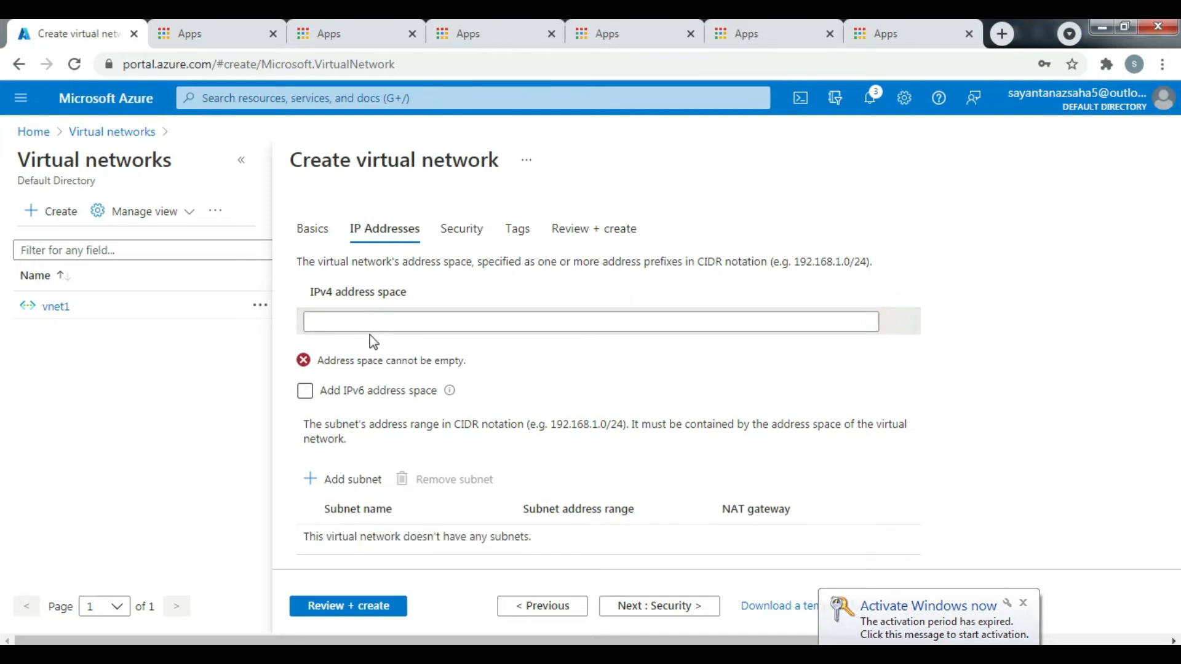
pyautogui.click(351, 319)
pyautogui.rightClick(351, 319)
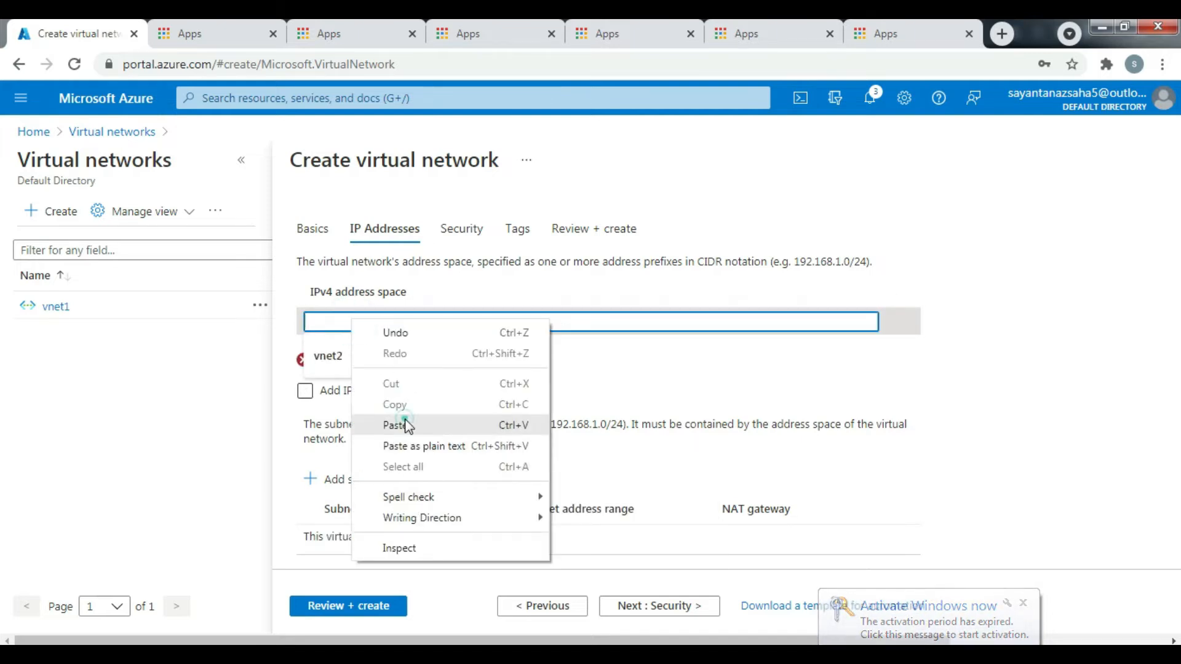
pyautogui.click(458, 422)
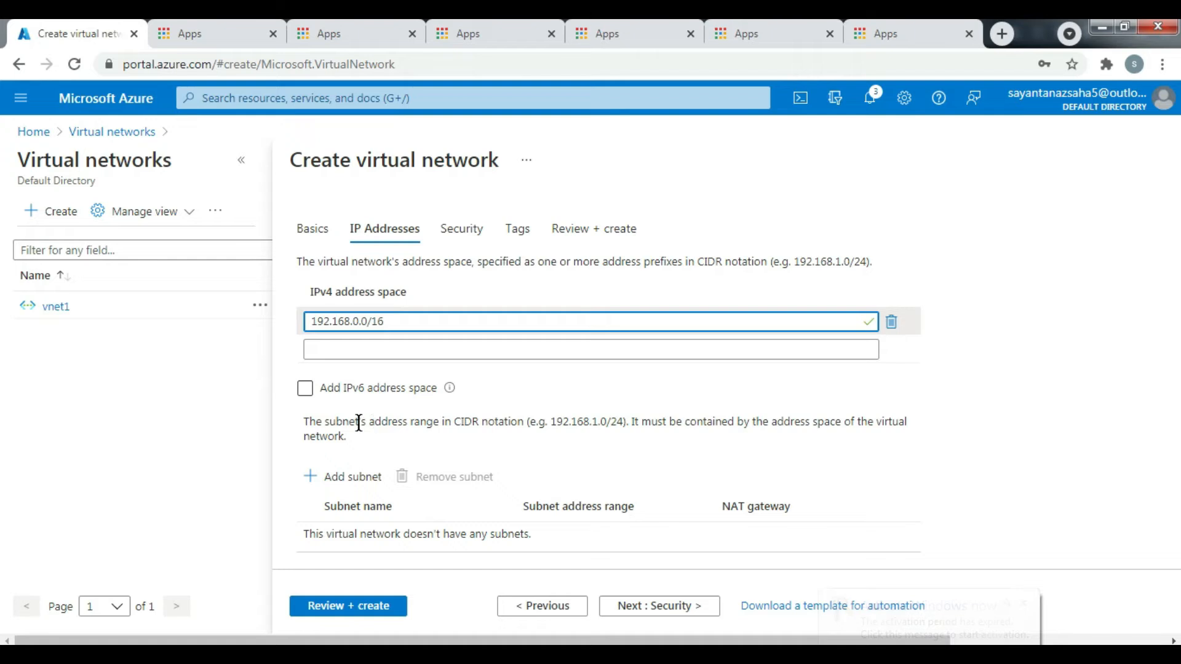
# - Start adding a subnet and name it subnet2, copying the name from the Notepad notes
pyautogui.scroll(-2, 406, 443)
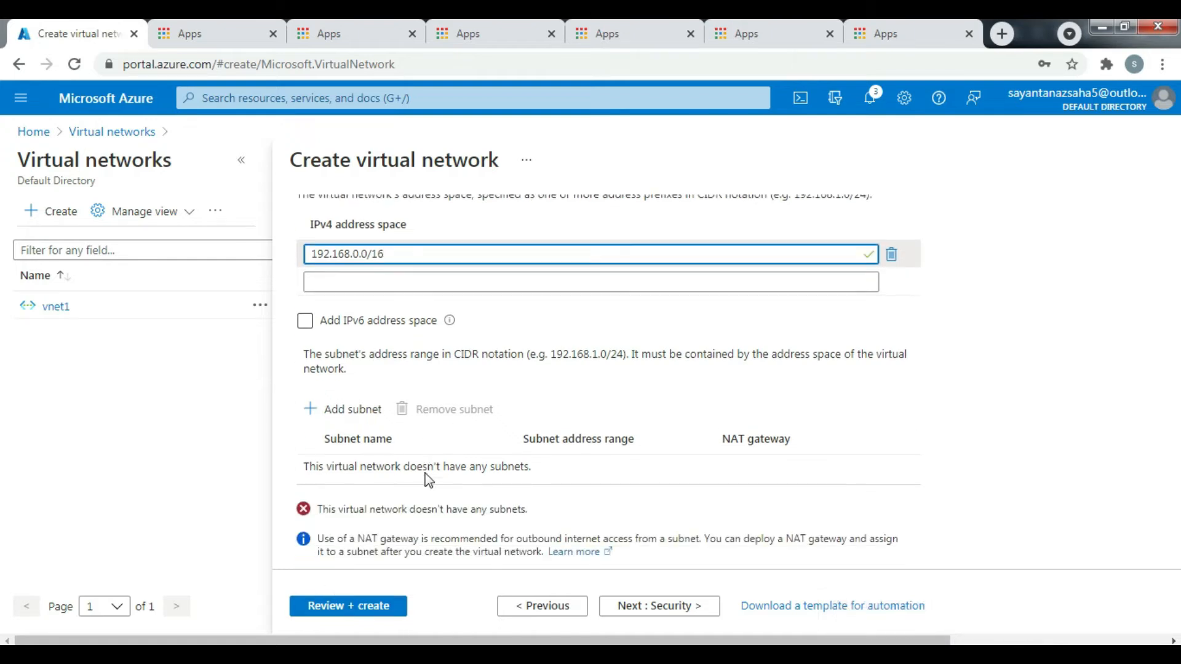
pyautogui.click(361, 391)
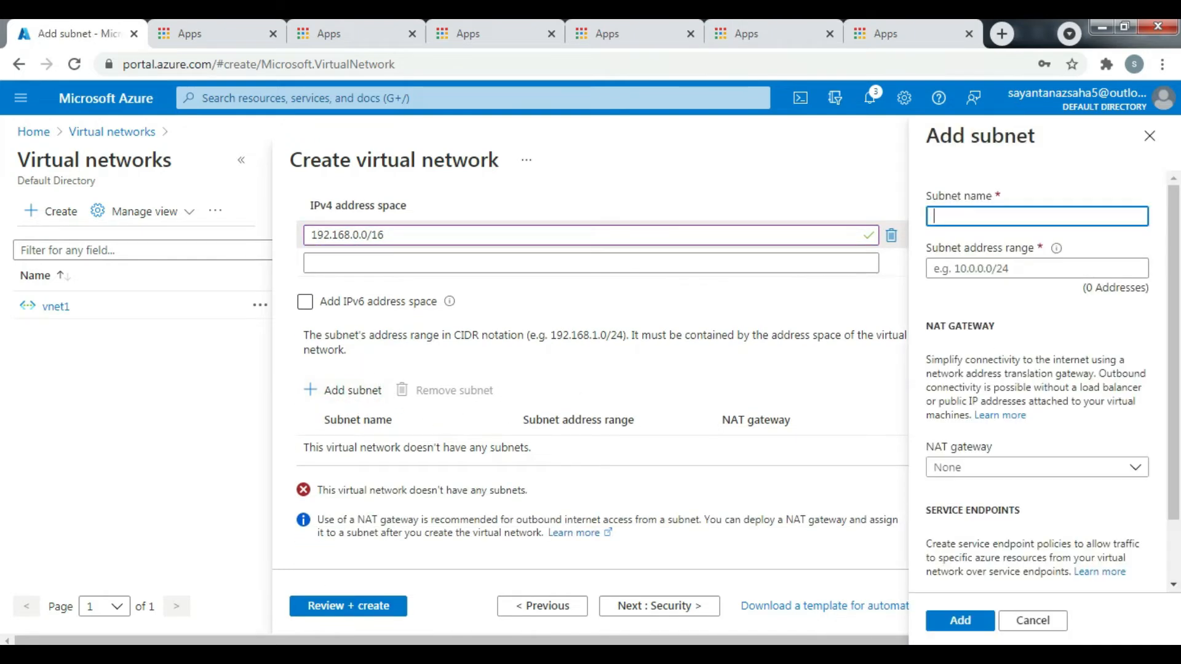
pyautogui.hotkey('alt', 'Tab')
pyautogui.click(411, 482)
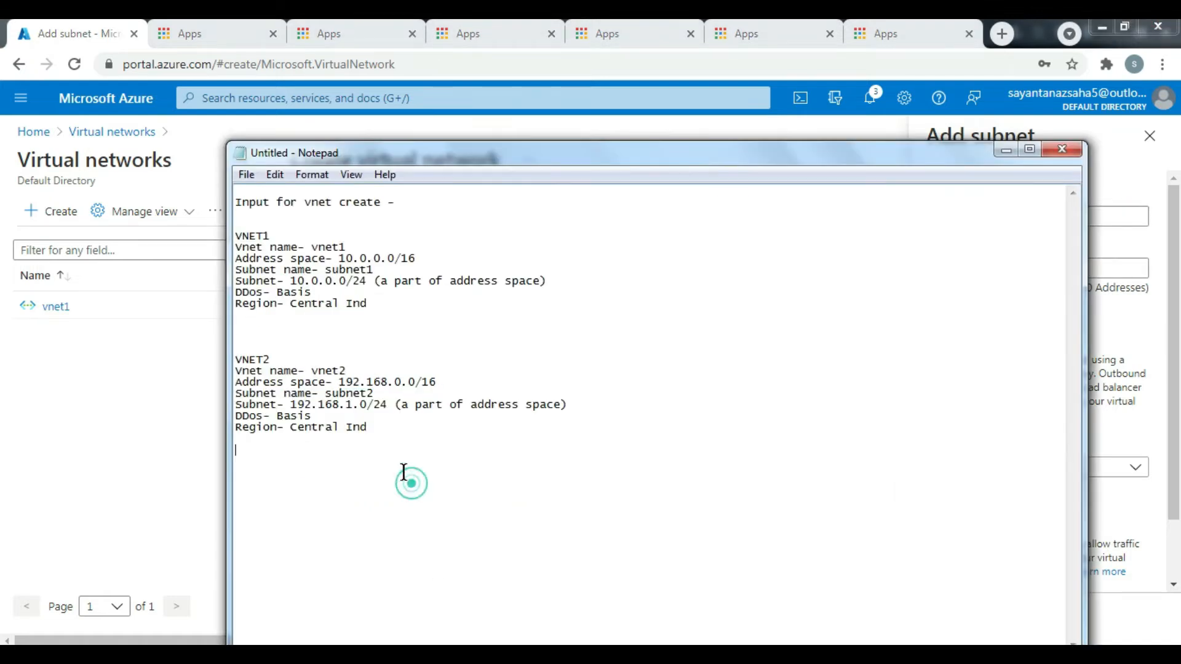
pyautogui.moveTo(383, 395); pyautogui.dragTo(331, 394)
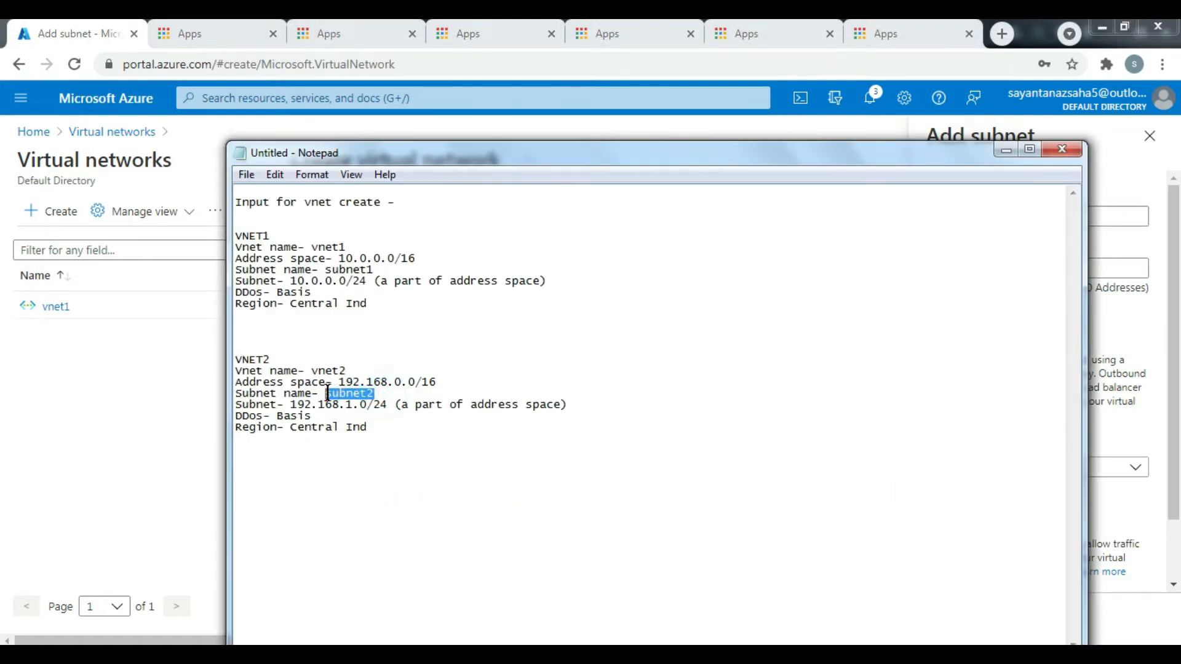
pyautogui.rightClick(371, 409)
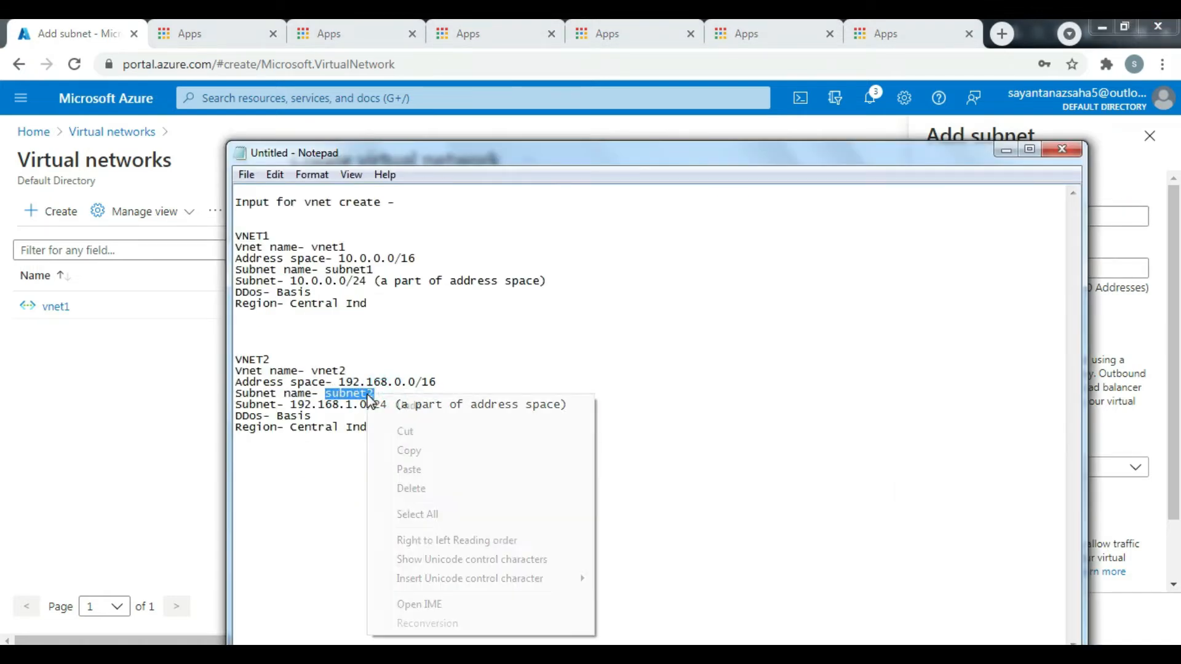
pyautogui.click(411, 448)
pyautogui.rightClick(1139, 216)
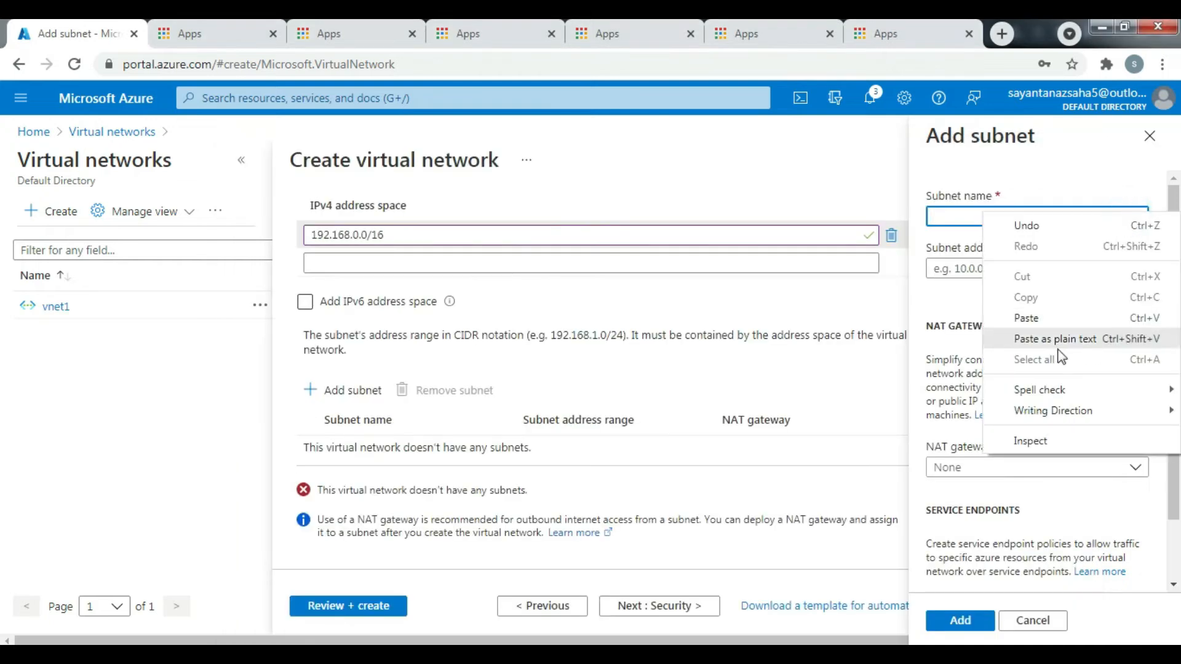
pyautogui.click(1032, 318)
# - Add the subnet with address range 192.168.1.0/24, copied from the Notepad notes, and continue to the Security settings
pyautogui.hotkey('alt', 'Tab')
pyautogui.click(387, 454)
pyautogui.moveTo(389, 404); pyautogui.dragTo(283, 404)
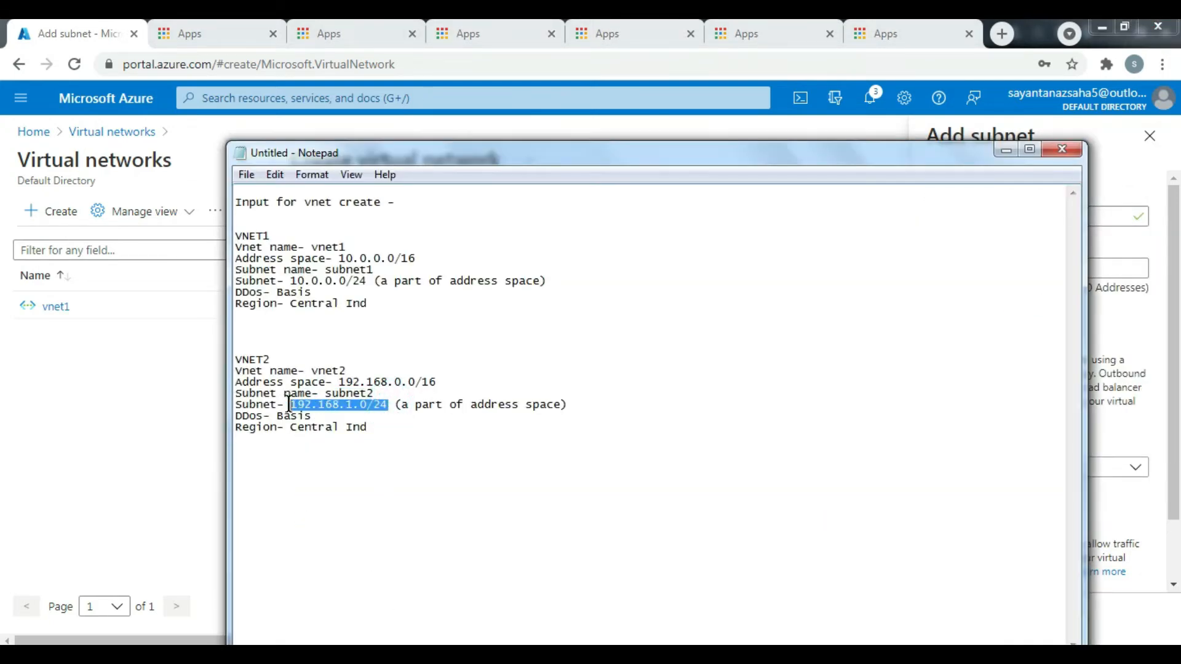
pyautogui.rightClick(313, 404)
pyautogui.click(368, 459)
pyautogui.click(87, 466)
pyautogui.rightClick(947, 270)
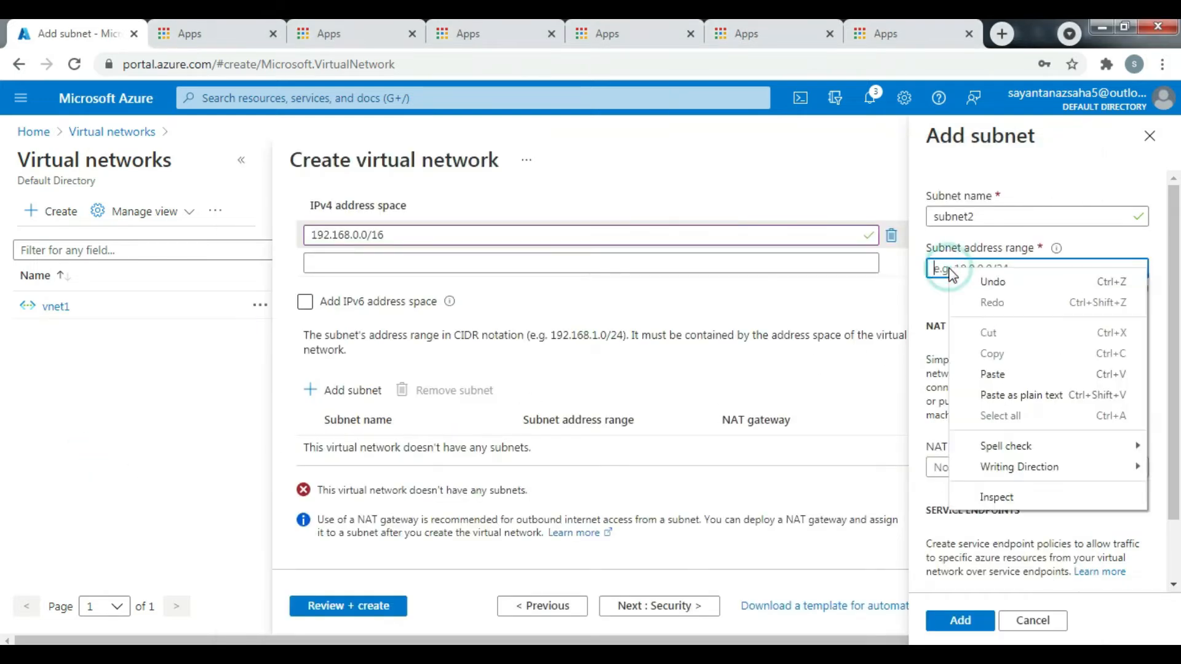
pyautogui.click(992, 374)
pyautogui.click(967, 621)
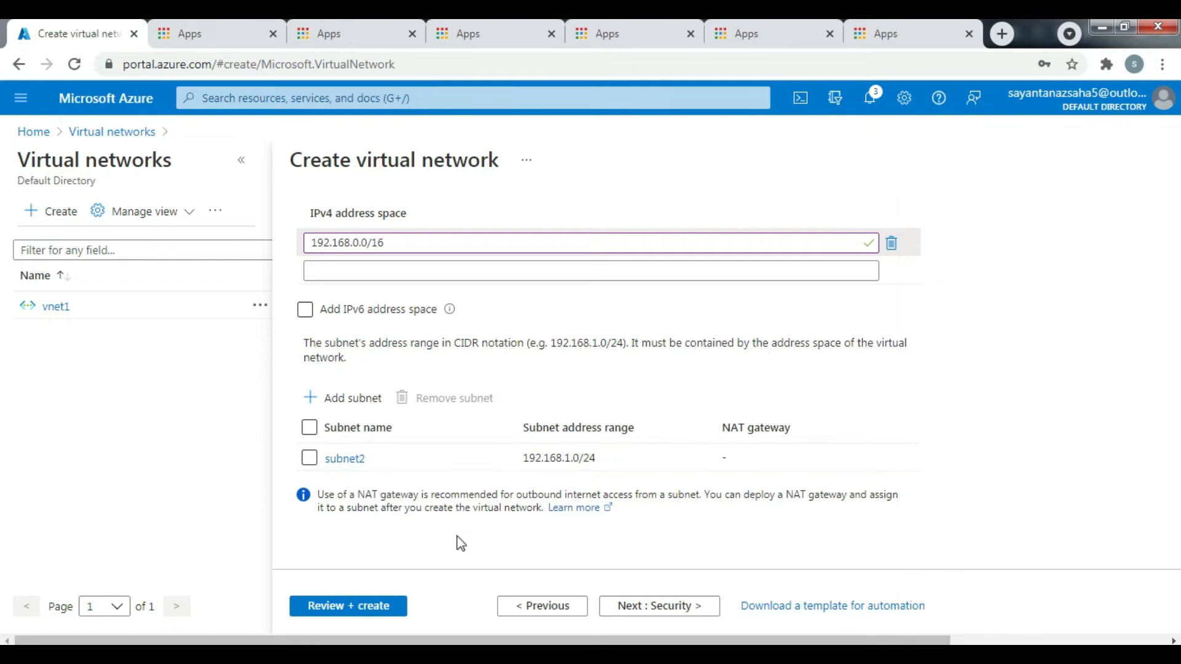
pyautogui.click(679, 614)
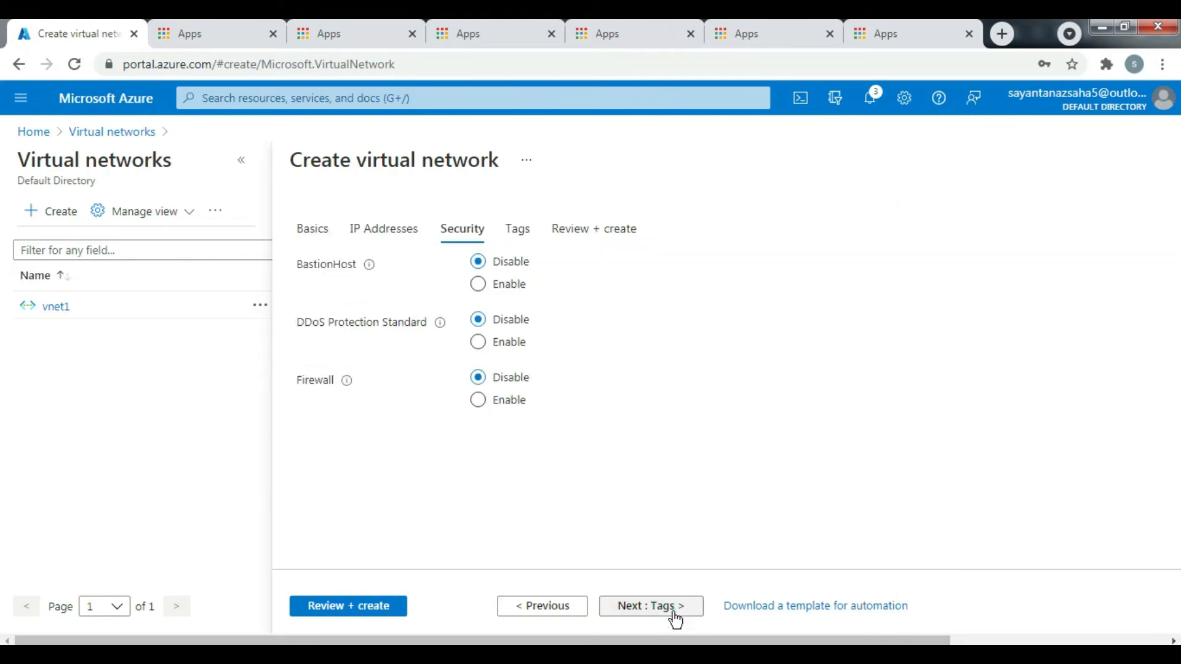
# - Leave the Security and Tags settings at their defaults and create the VNET2 virtual network
pyautogui.click(667, 613)
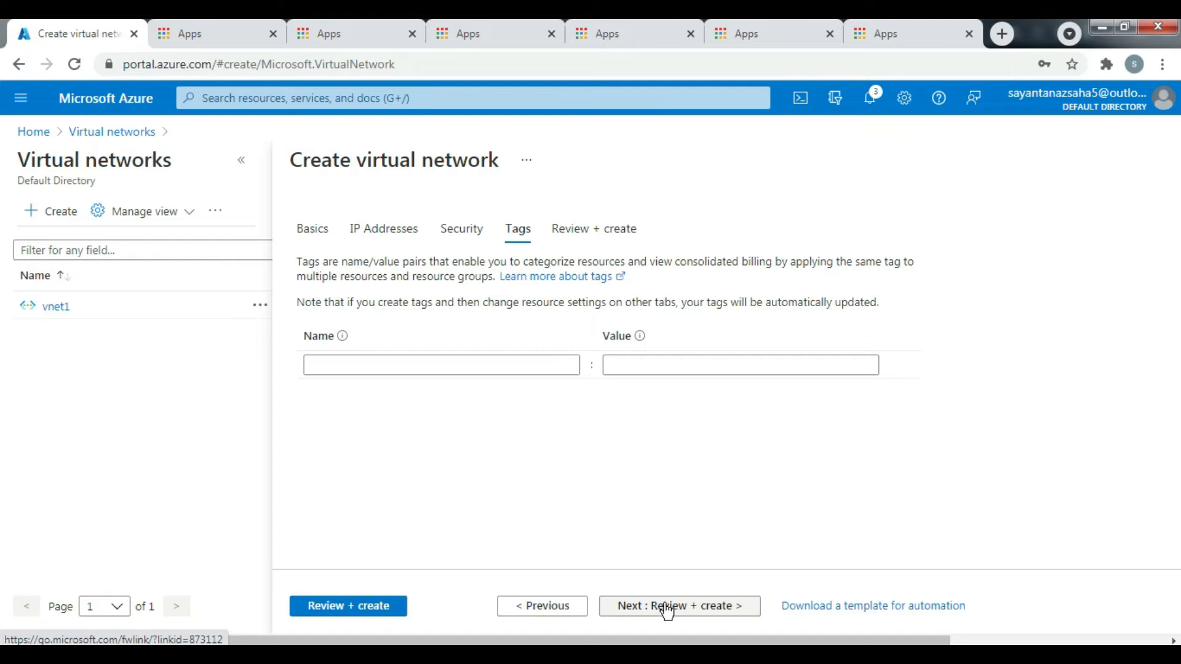
pyautogui.click(683, 609)
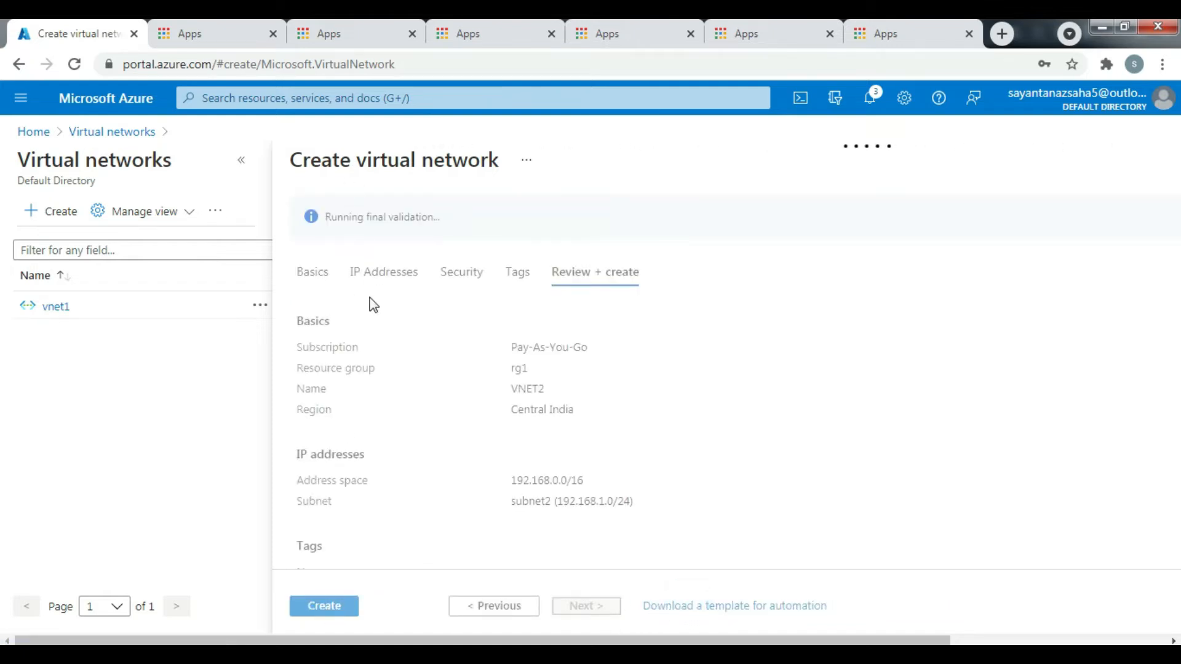
pyautogui.click(330, 606)
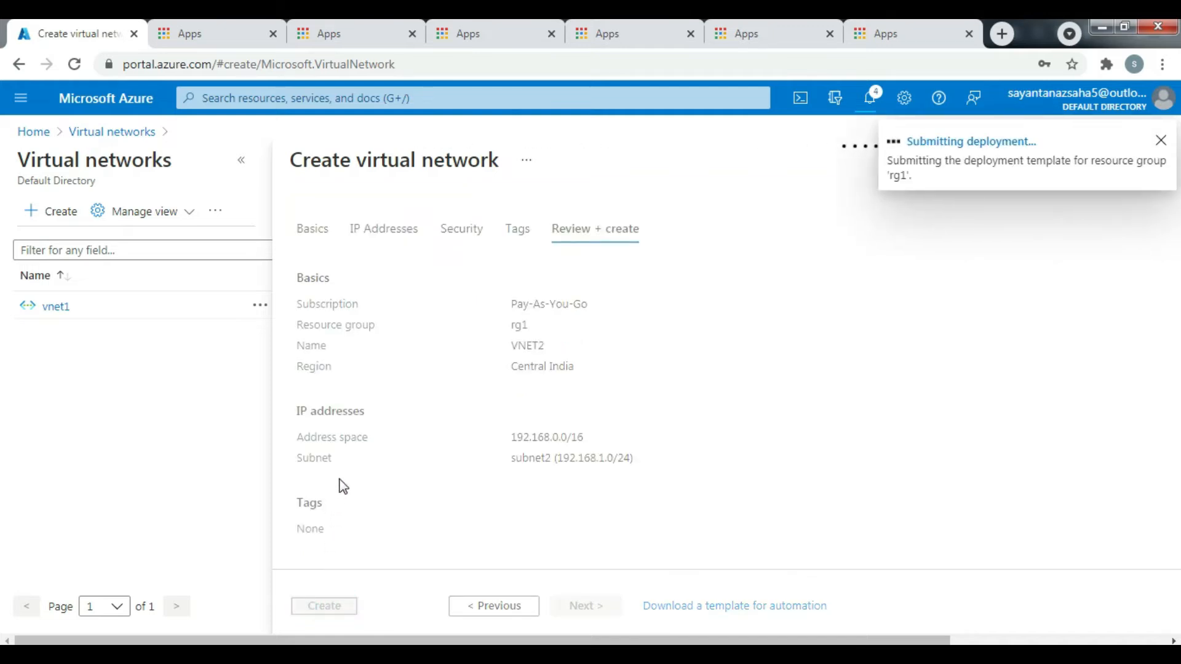
# - Review the VNET1 and VNET2 notes in Notepad and the vnet peering diagram in Paint, and return to the Azure portal
pyautogui.hotkey('alt', 'Tab')
pyautogui.moveTo(270, 236); pyautogui.dragTo(250, 237)
pyautogui.moveTo(284, 359); pyautogui.dragTo(242, 359)
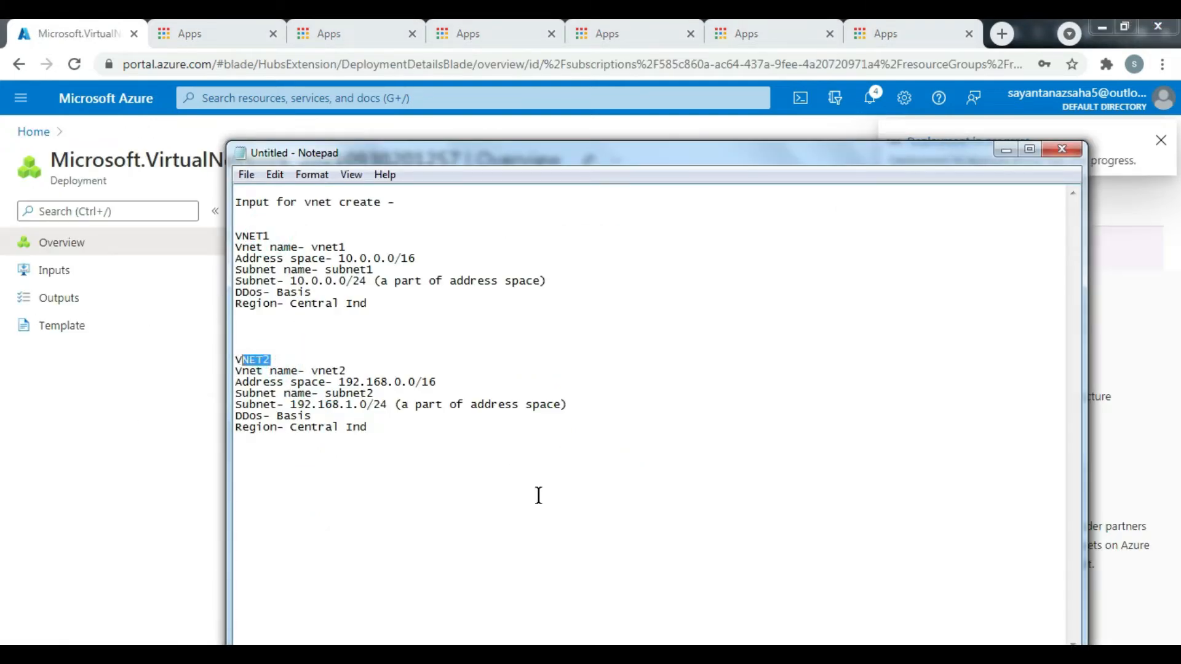
pyautogui.hotkey('alt', 'Tab')
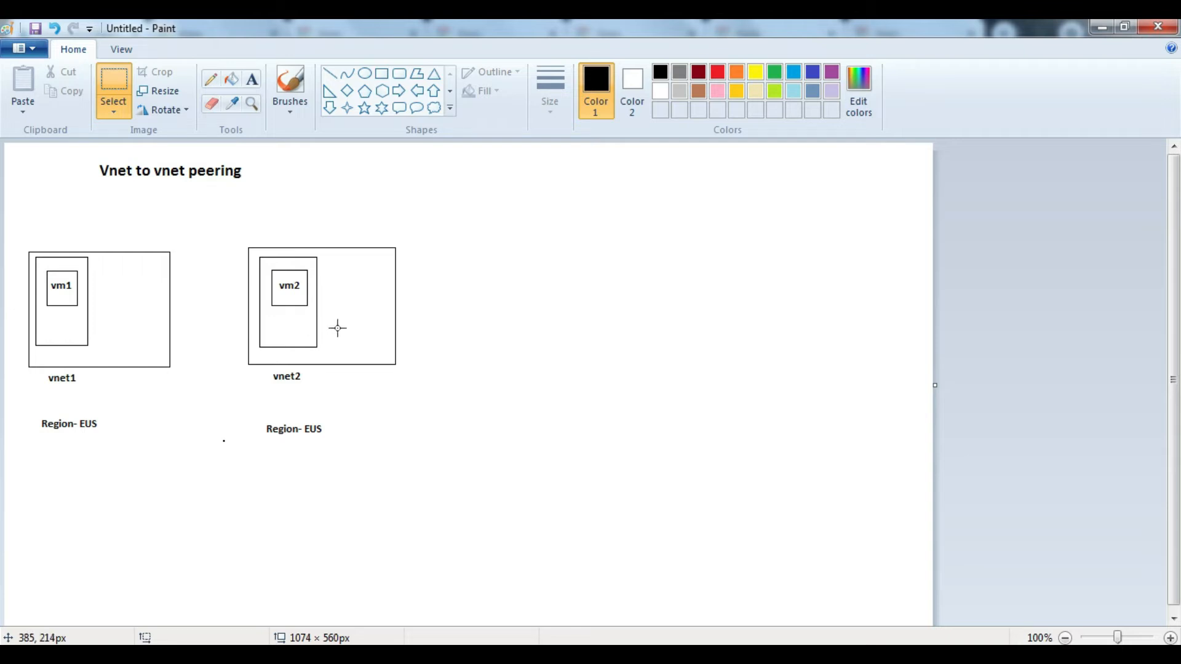
pyautogui.click(1100, 28)
pyautogui.click(1006, 150)
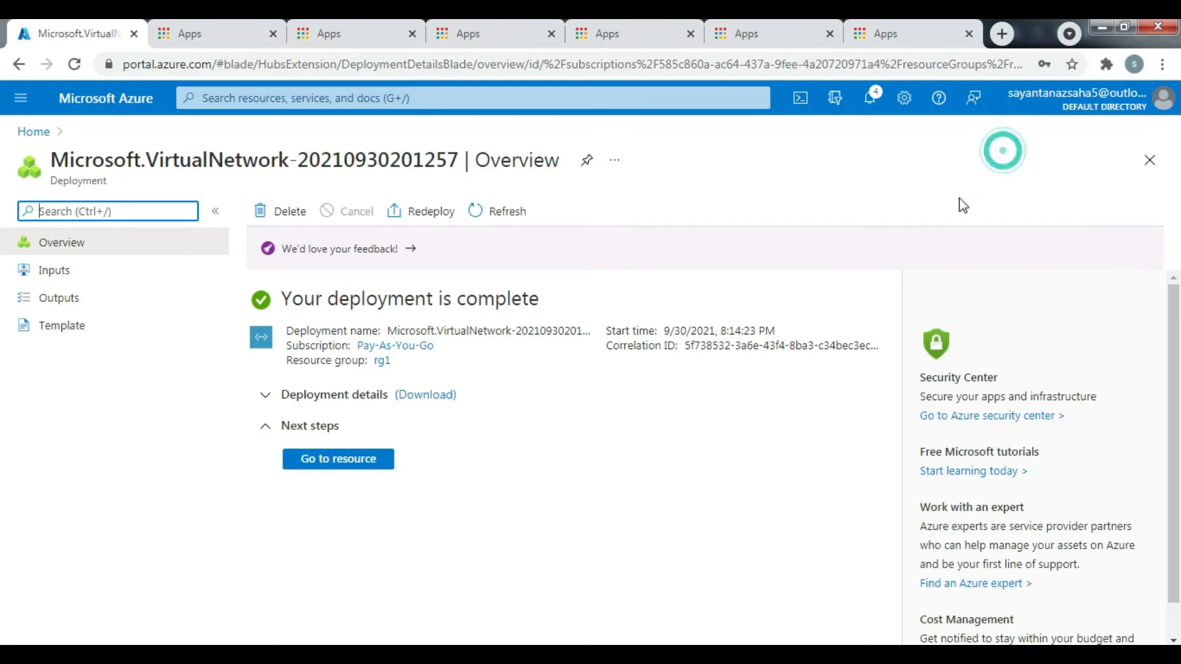
# - Open the deployed VNET2 resource and check its address space and subnets, as well as the list of virtual networks
pyautogui.click(337, 465)
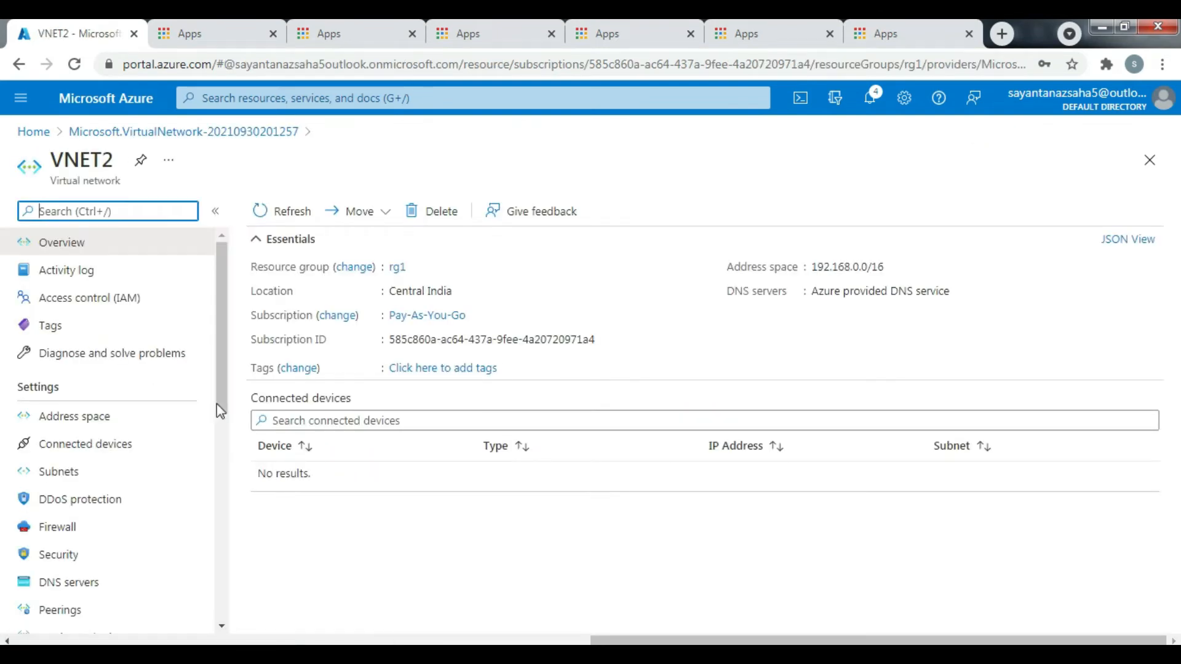
pyautogui.click(135, 421)
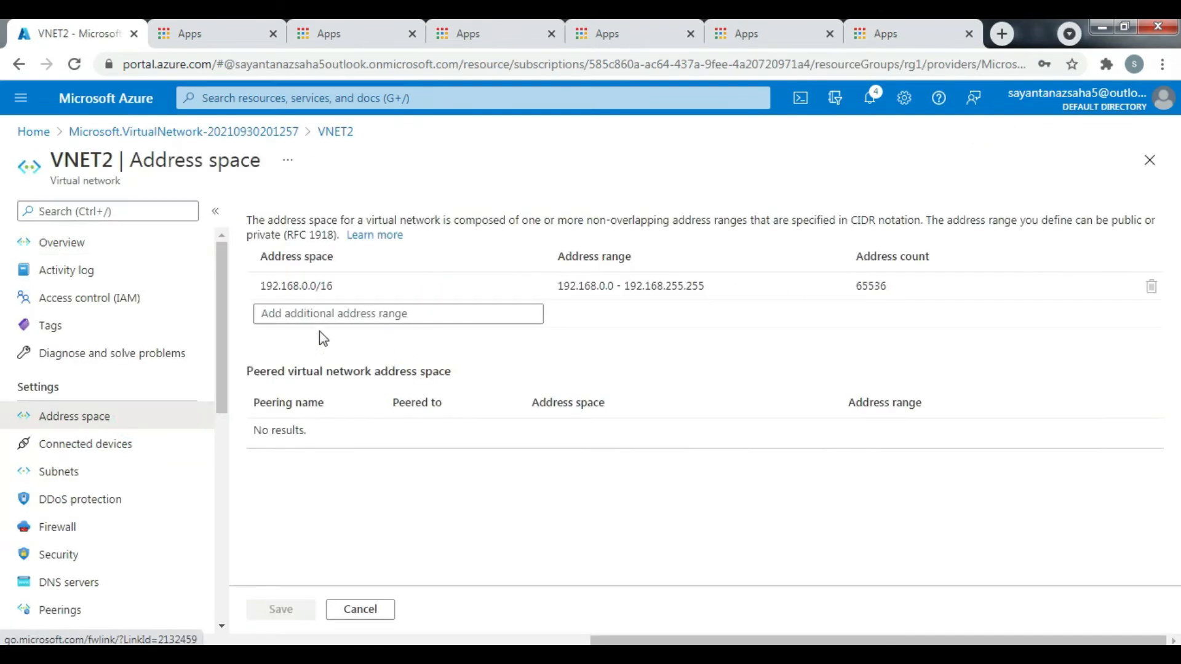
pyautogui.click(351, 284)
pyautogui.moveTo(351, 285); pyautogui.dragTo(258, 285)
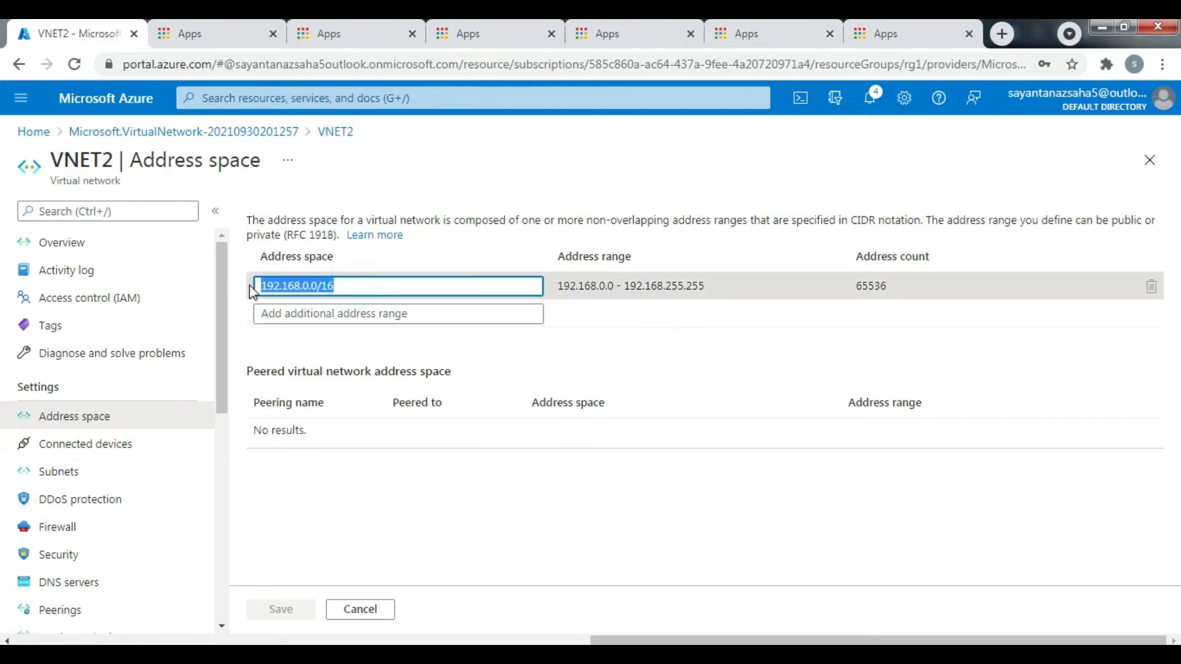
pyautogui.click(77, 472)
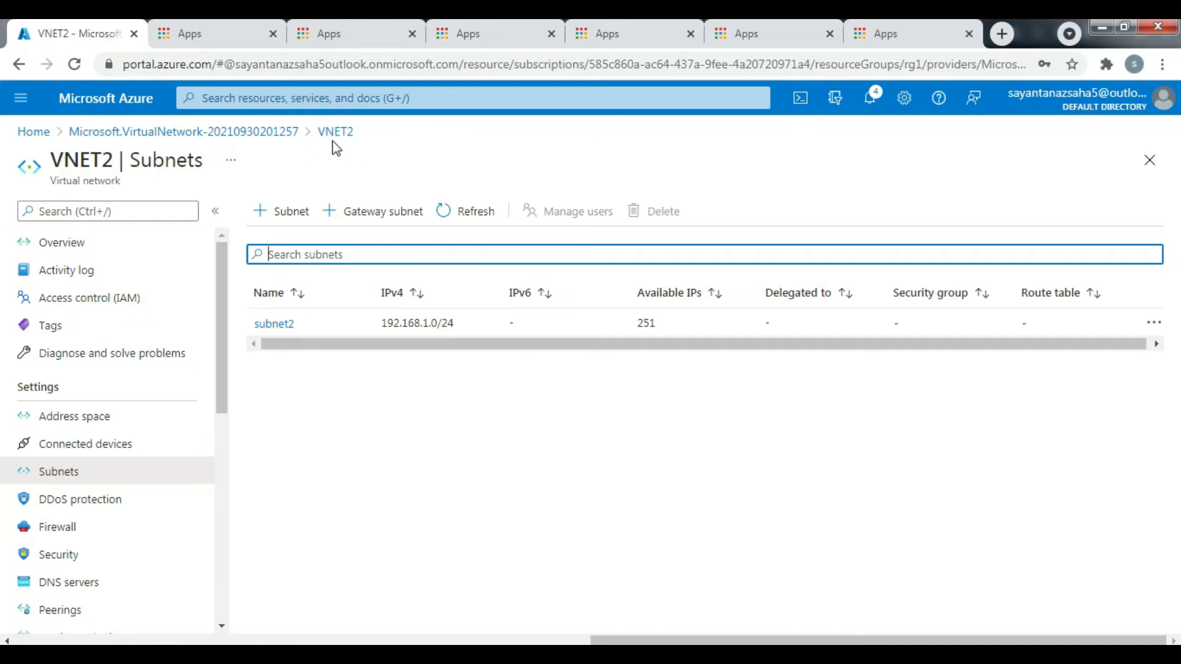
pyautogui.click(31, 134)
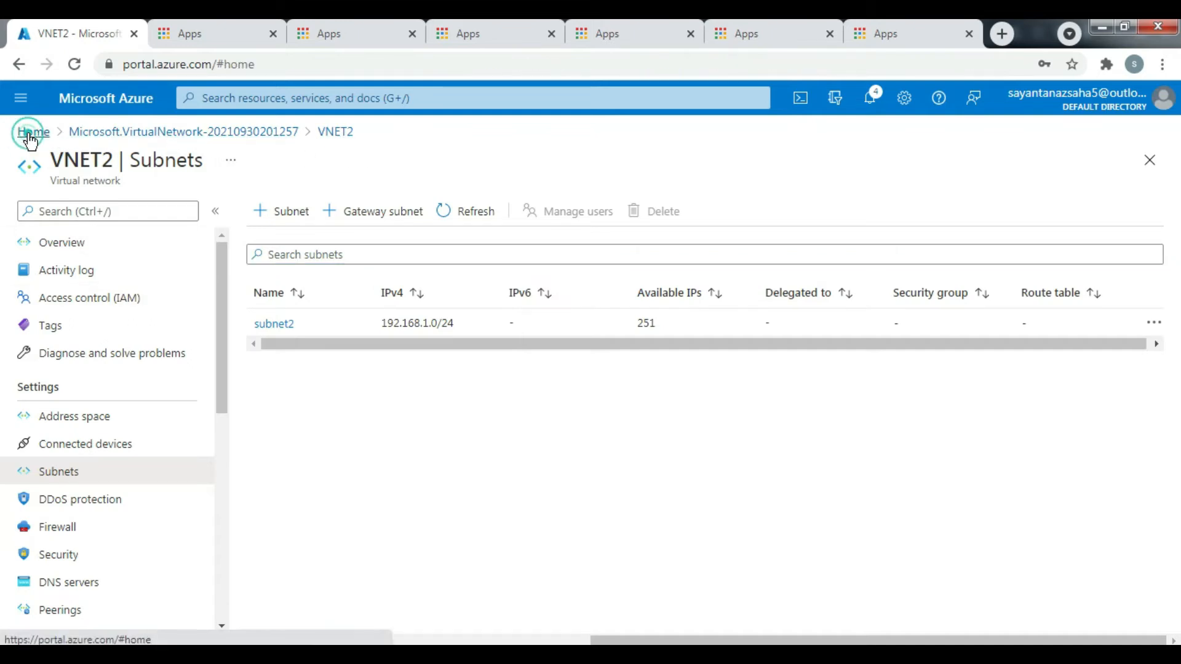
pyautogui.click(278, 213)
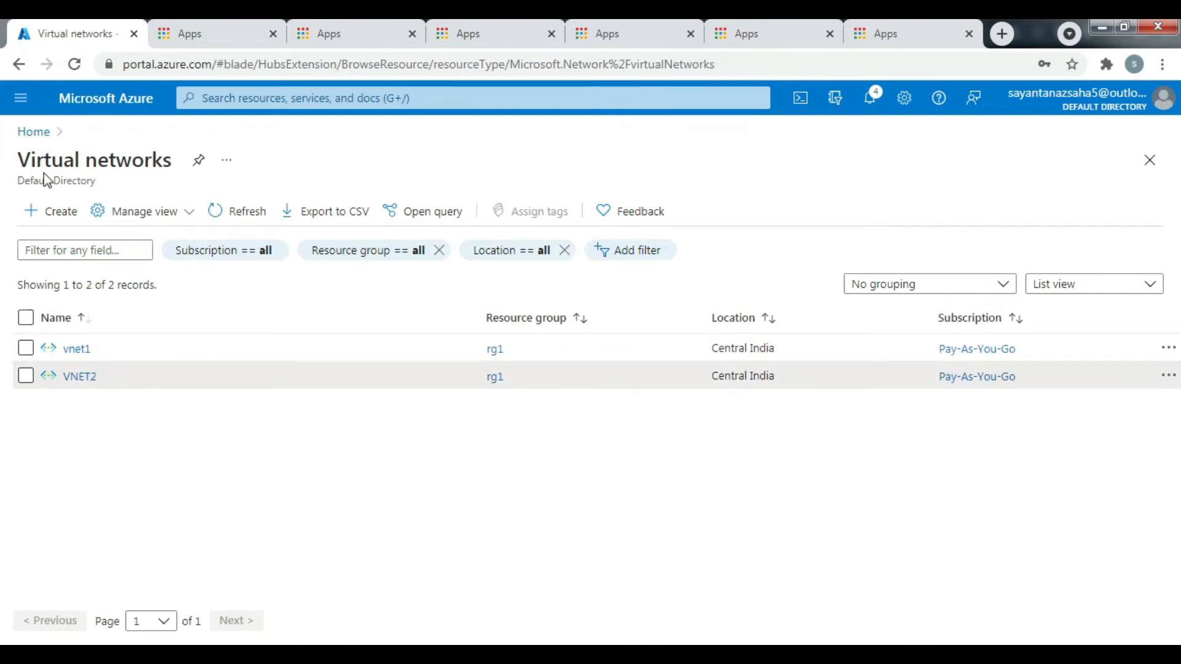
# - Check vm1's overview, including its virtual network and subnet, and return to the list of virtual machines
pyautogui.click(33, 132)
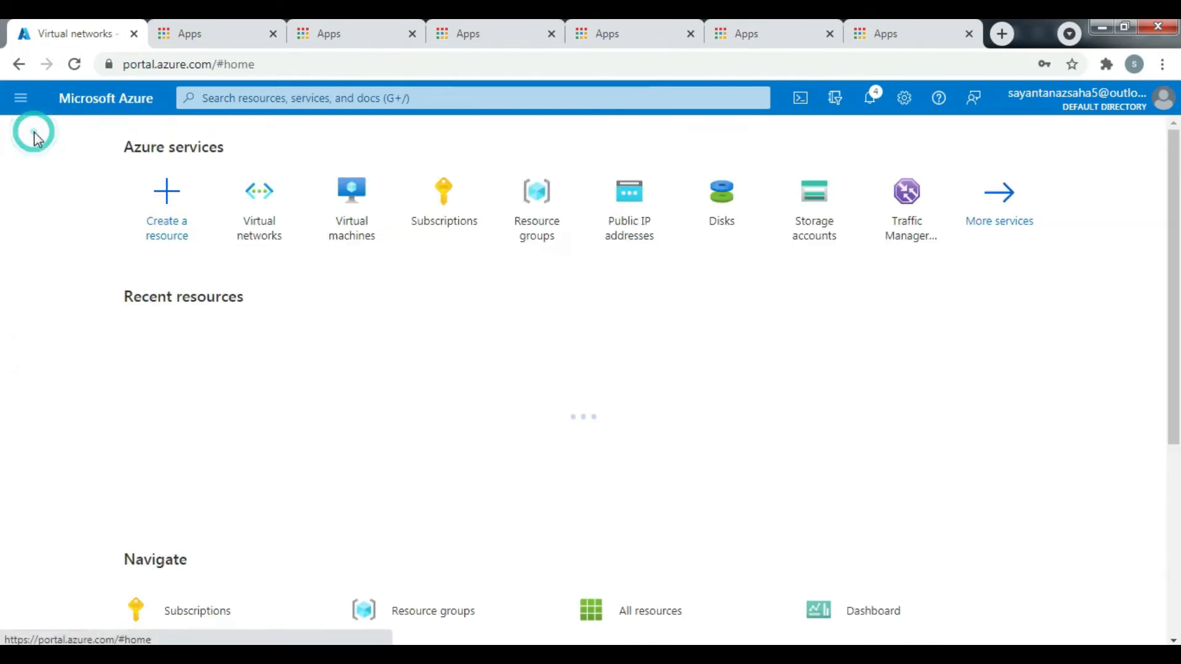
pyautogui.click(332, 220)
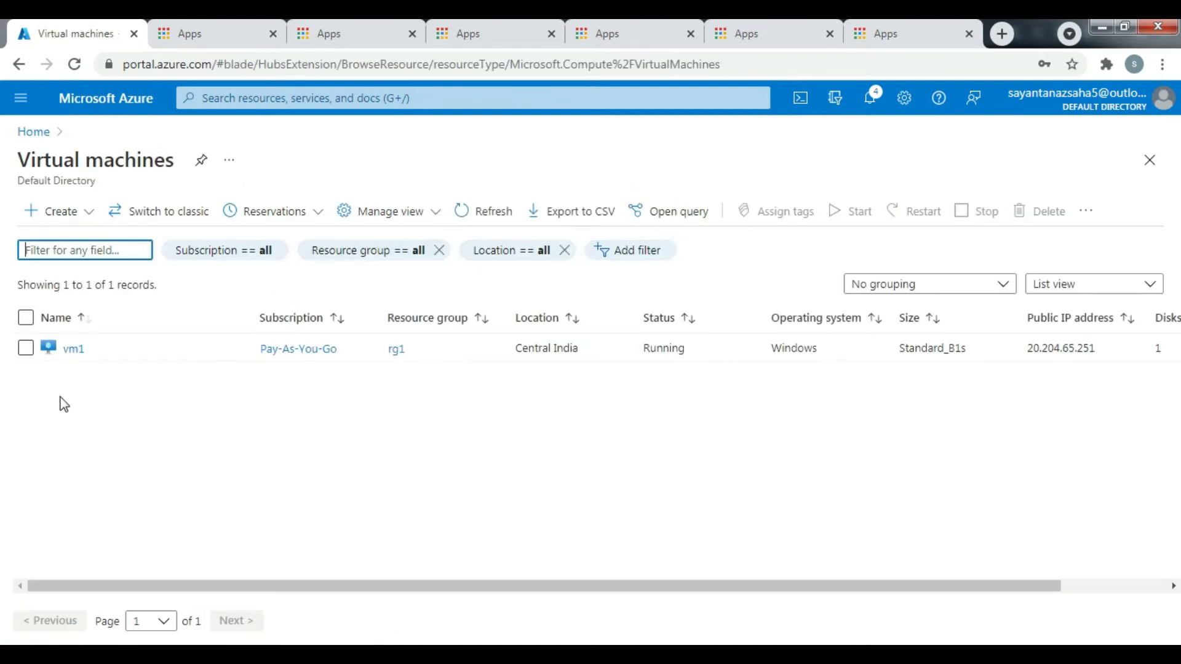
pyautogui.click(73, 349)
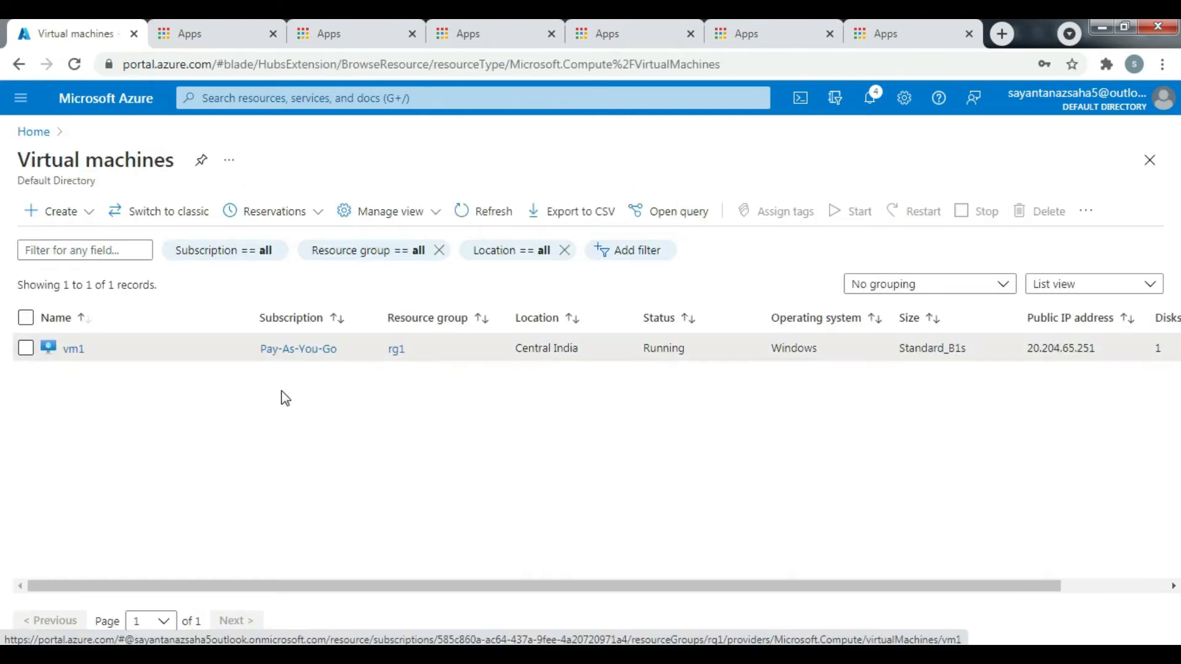
pyautogui.click(69, 349)
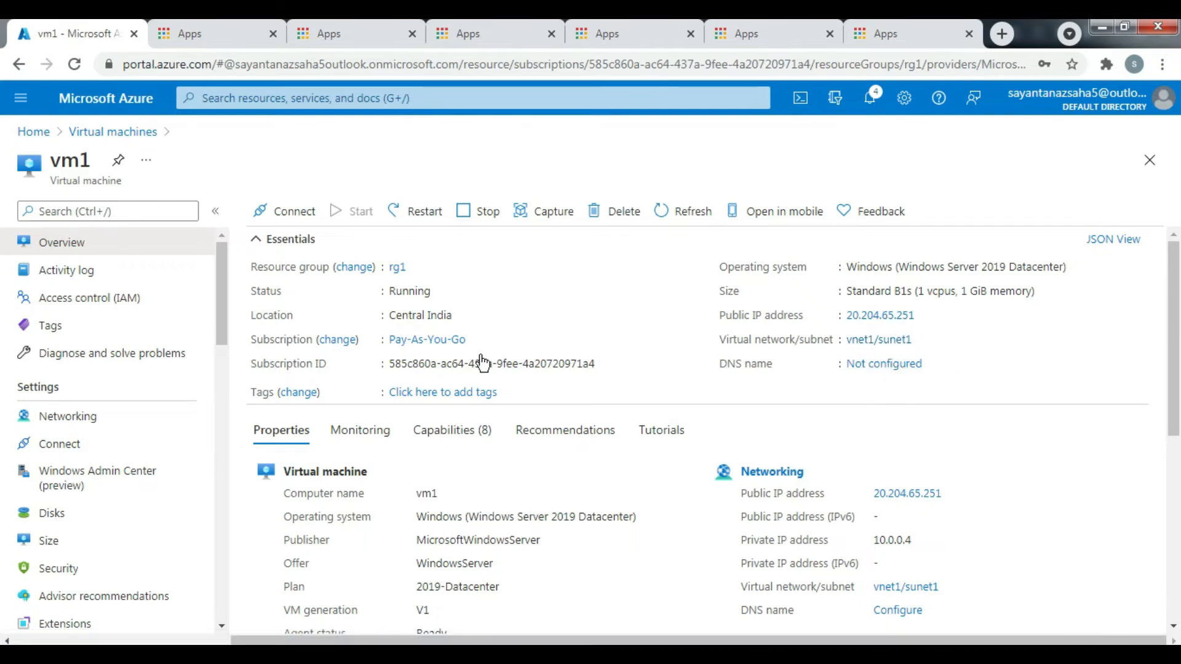
pyautogui.click(122, 133)
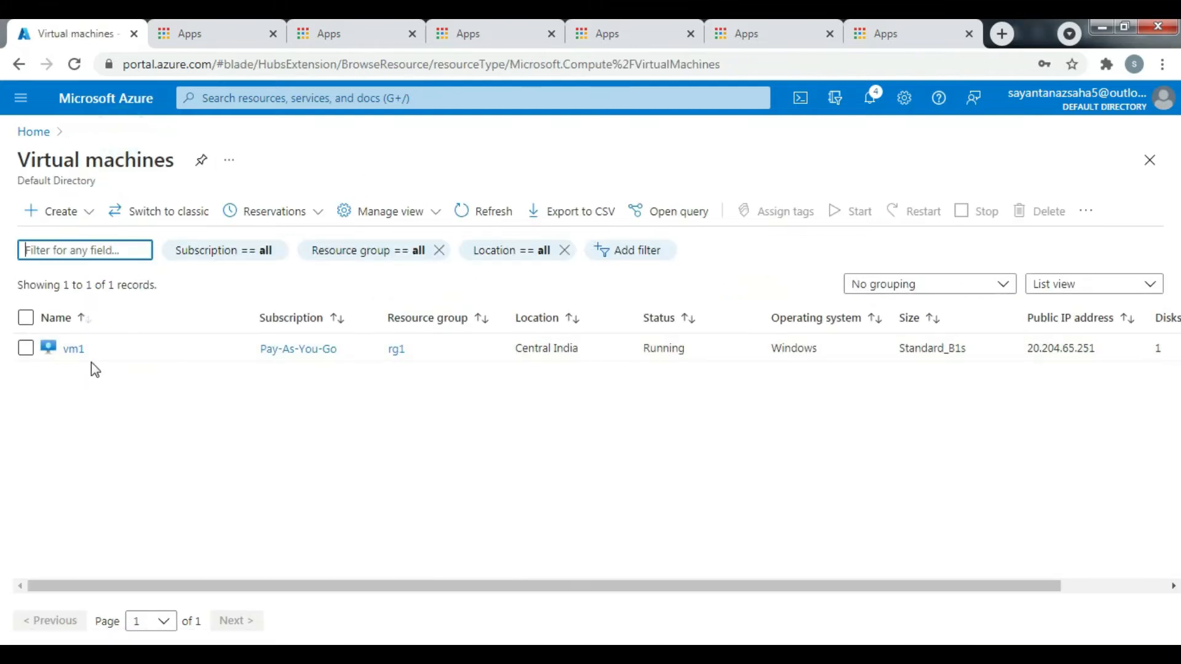
# - Start creating a new virtual machine in resource group rg1 and name it vm2
pyautogui.click(73, 215)
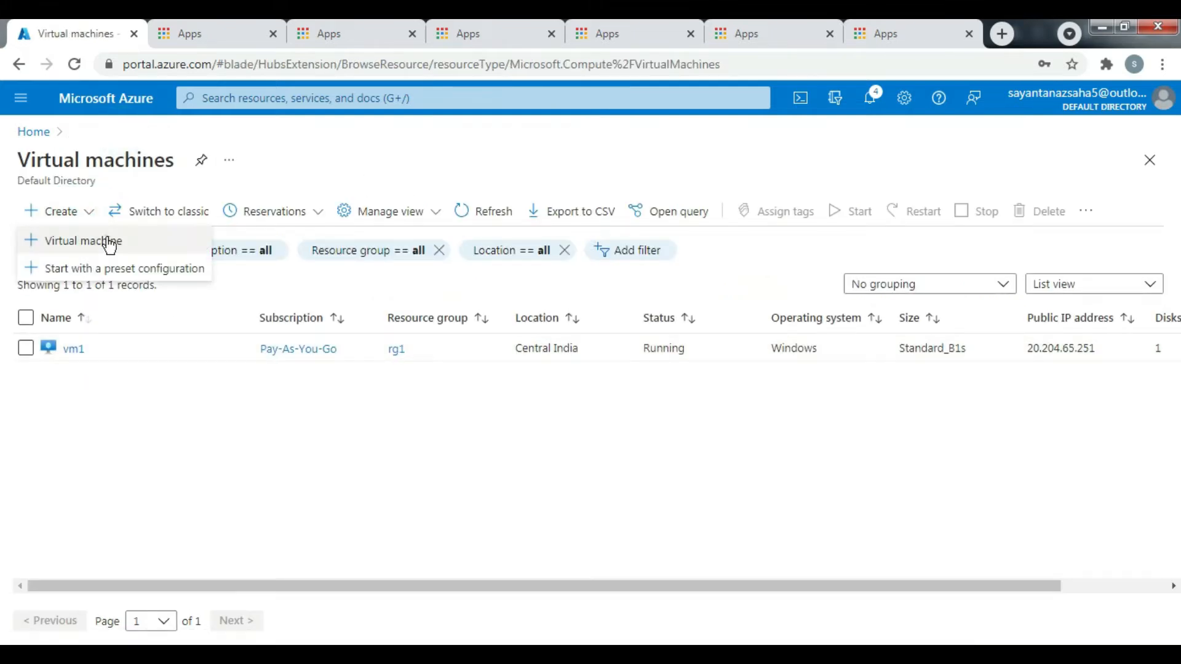
pyautogui.click(110, 243)
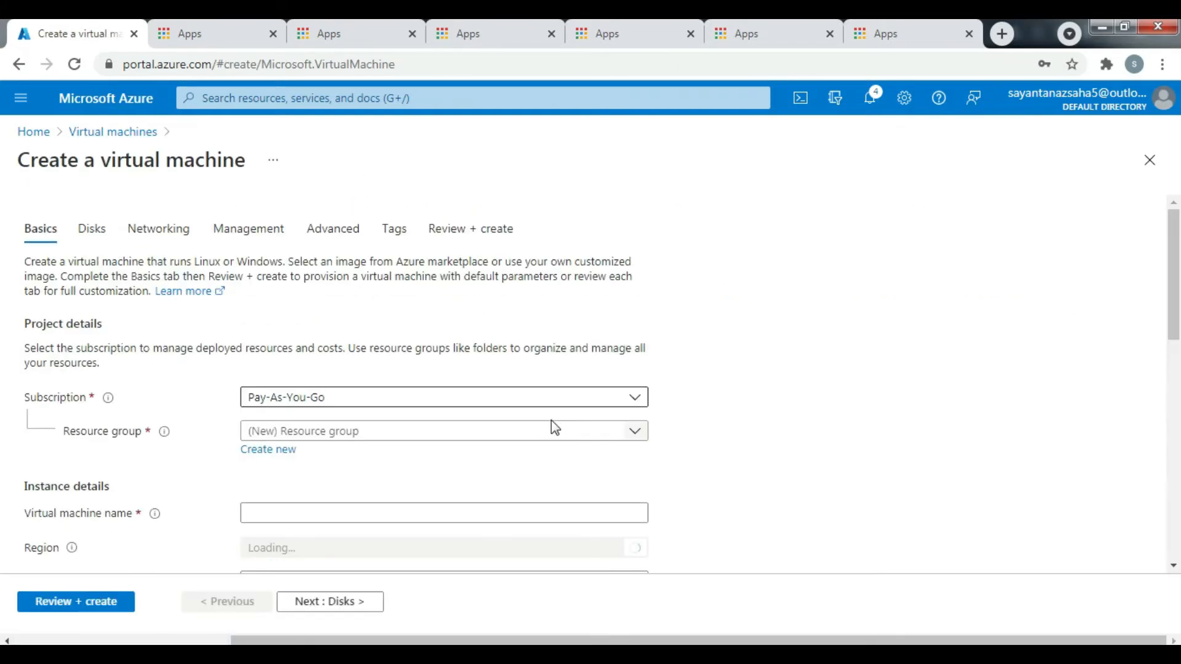
pyautogui.scroll(-3, 615, 372)
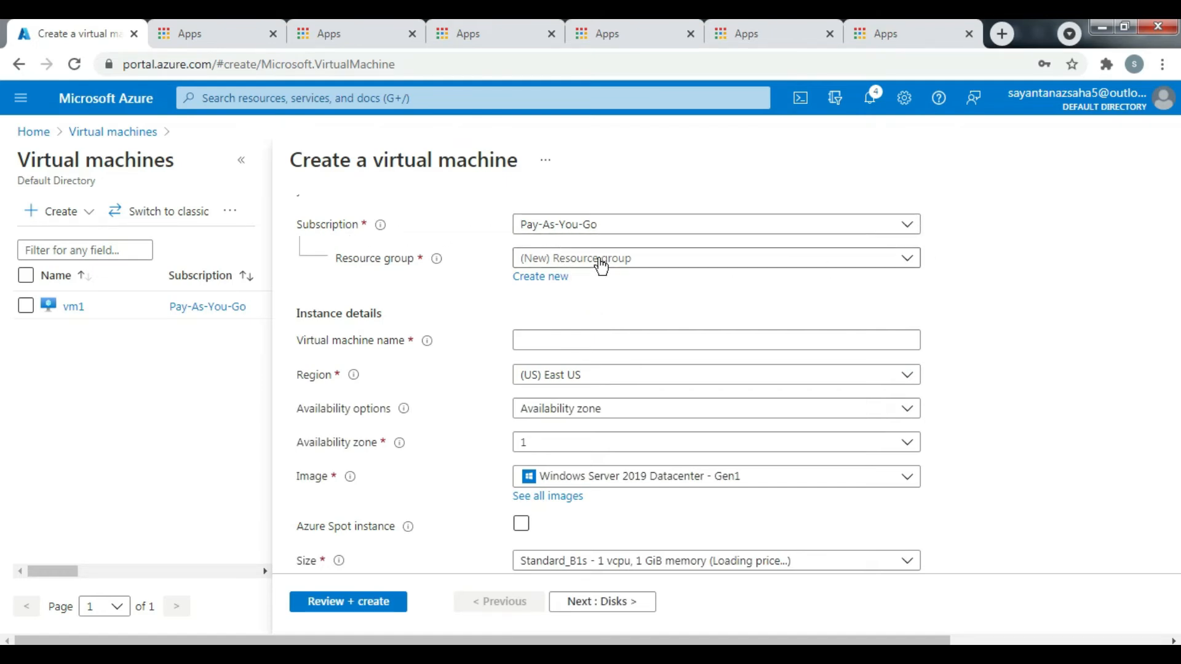
pyautogui.click(711, 262)
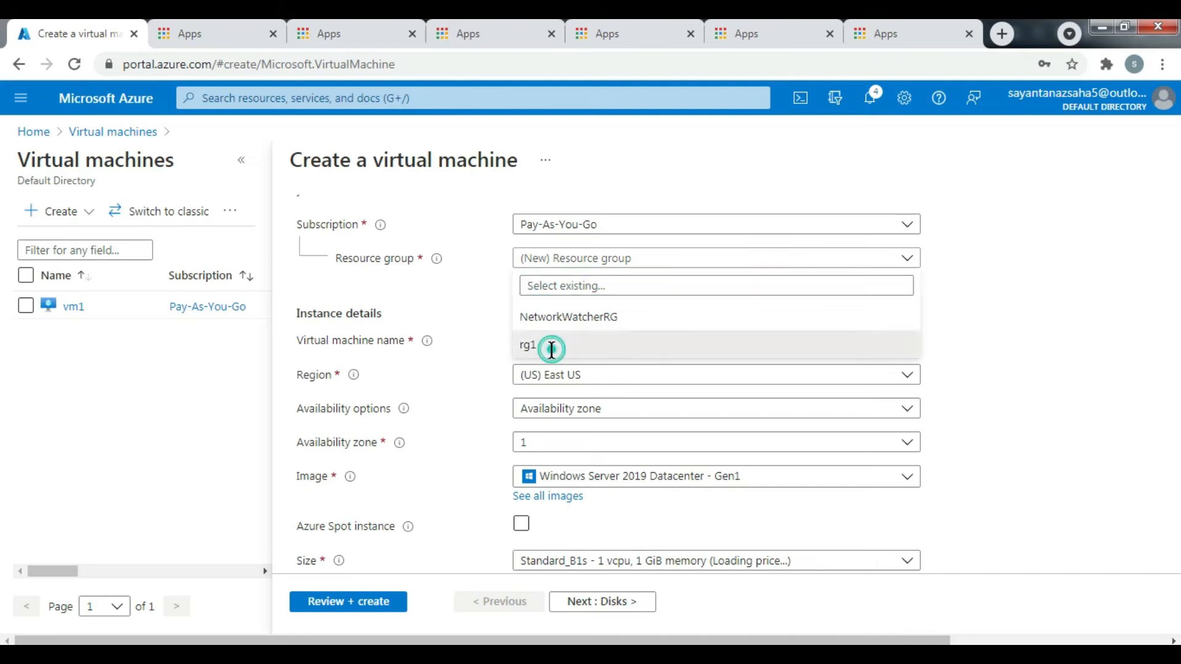
pyautogui.click(527, 345)
pyautogui.click(557, 342)
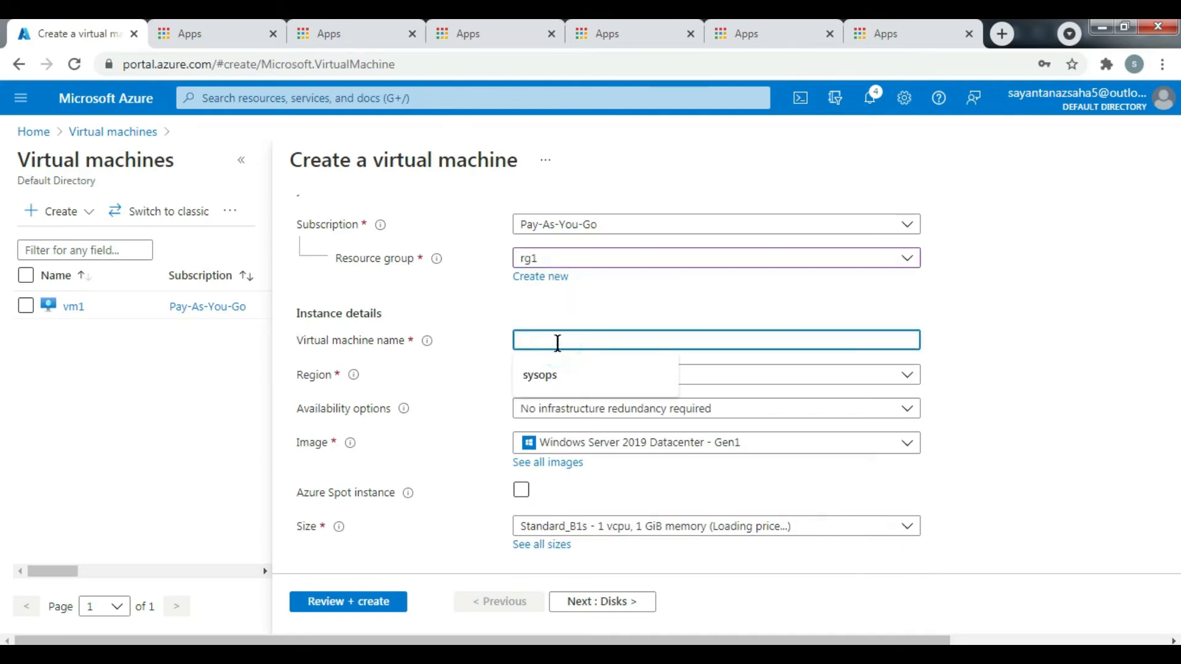
pyautogui.write('v')
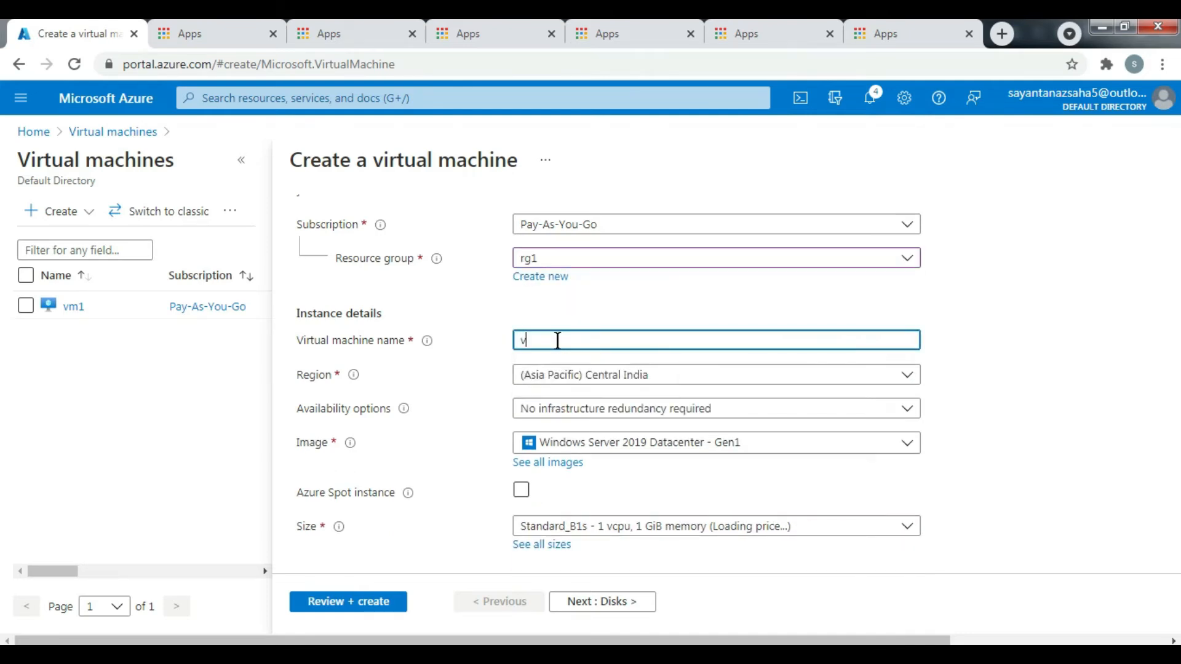
# - Keep vm2's region as (Asia Pacific) Central India and its availability option as No infrastructure redundancy required
pyautogui.click(564, 375)
pyautogui.click(563, 375)
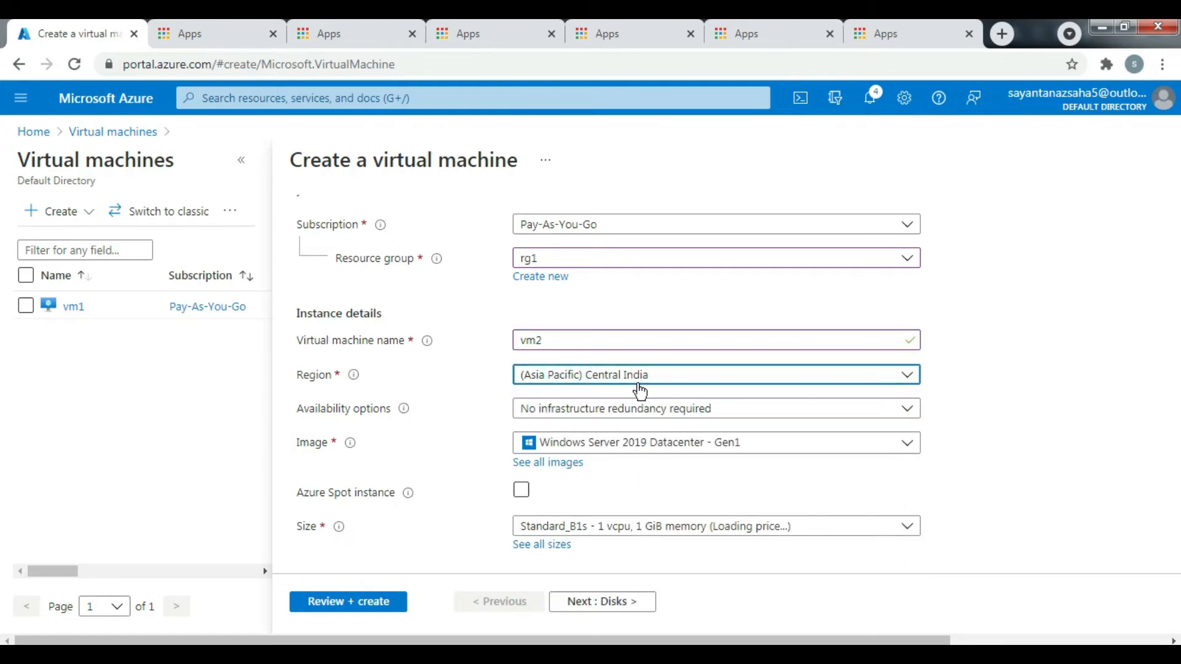
pyautogui.click(652, 407)
pyautogui.click(612, 409)
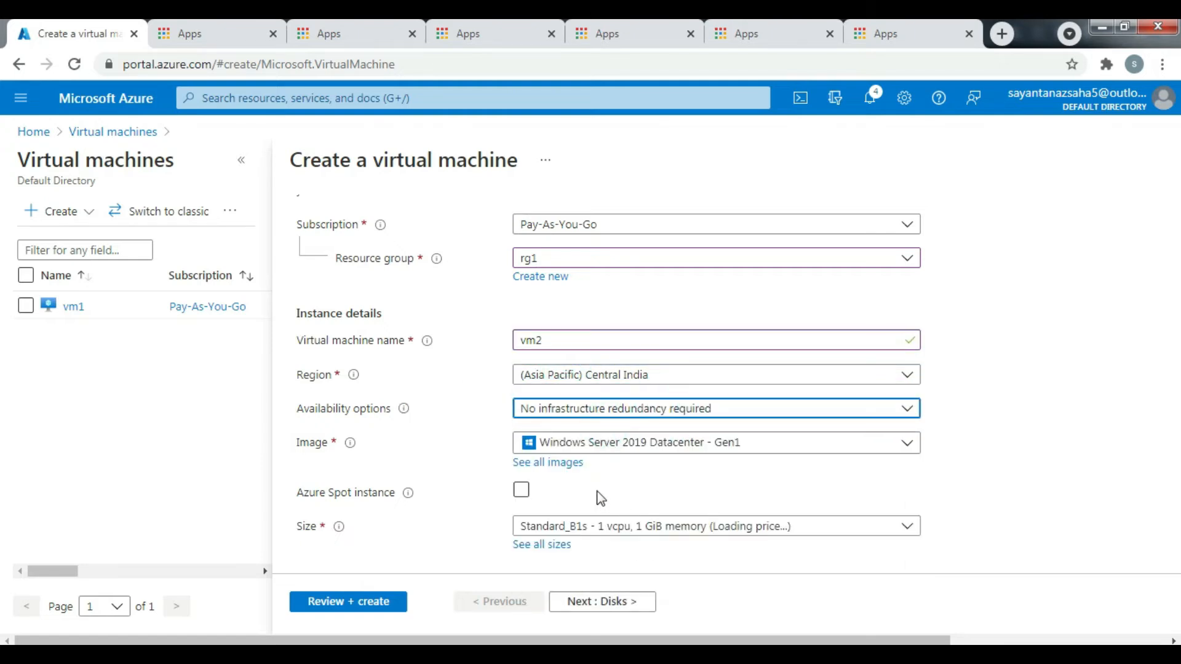
# - Set the administrator username to sysops, and enter and confirm the administrator account password
pyautogui.scroll(-1, 777, 483)
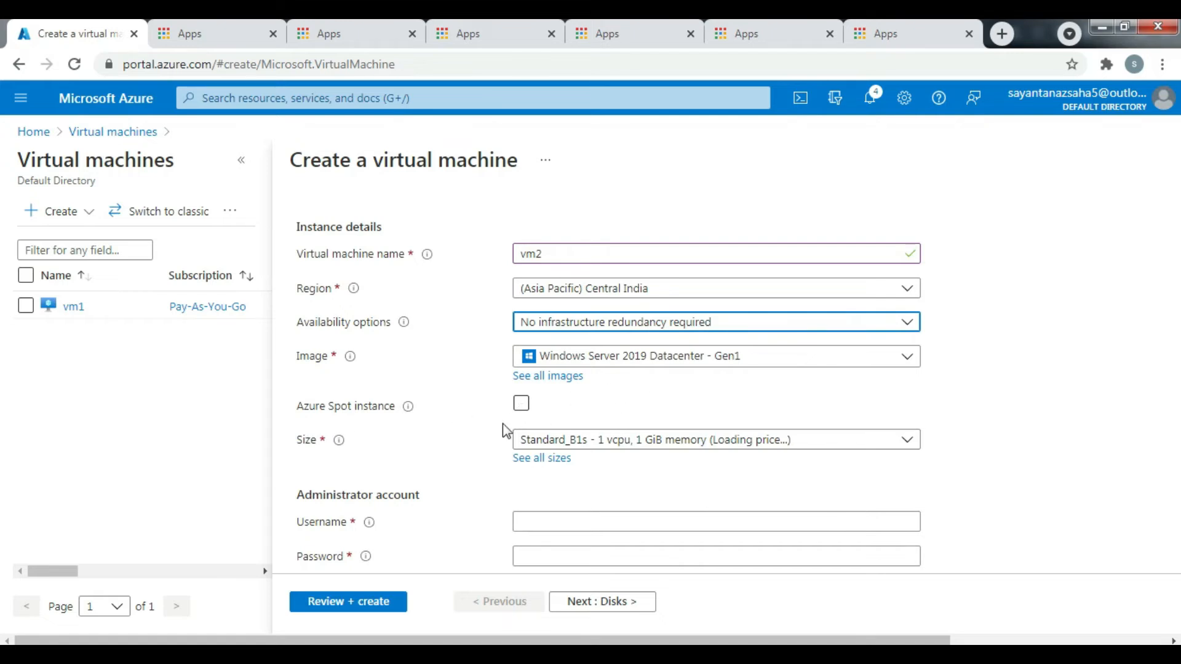
pyautogui.scroll(-2, 822, 414)
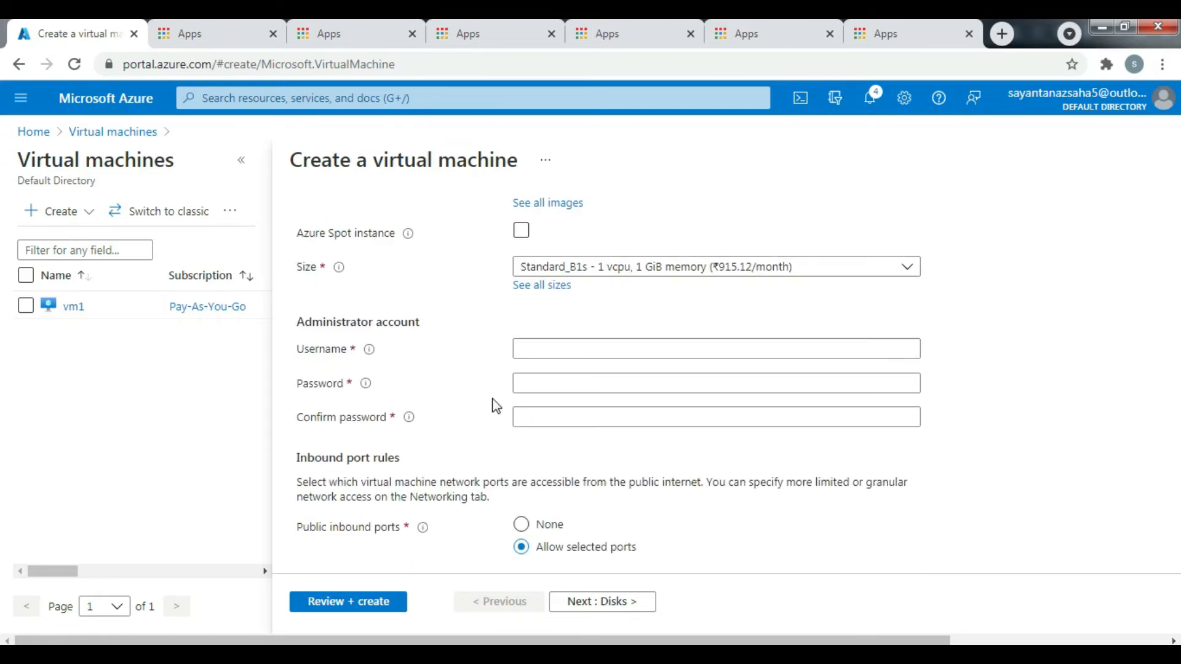
pyautogui.click(544, 351)
pyautogui.write('s')
pyautogui.write('ysa')
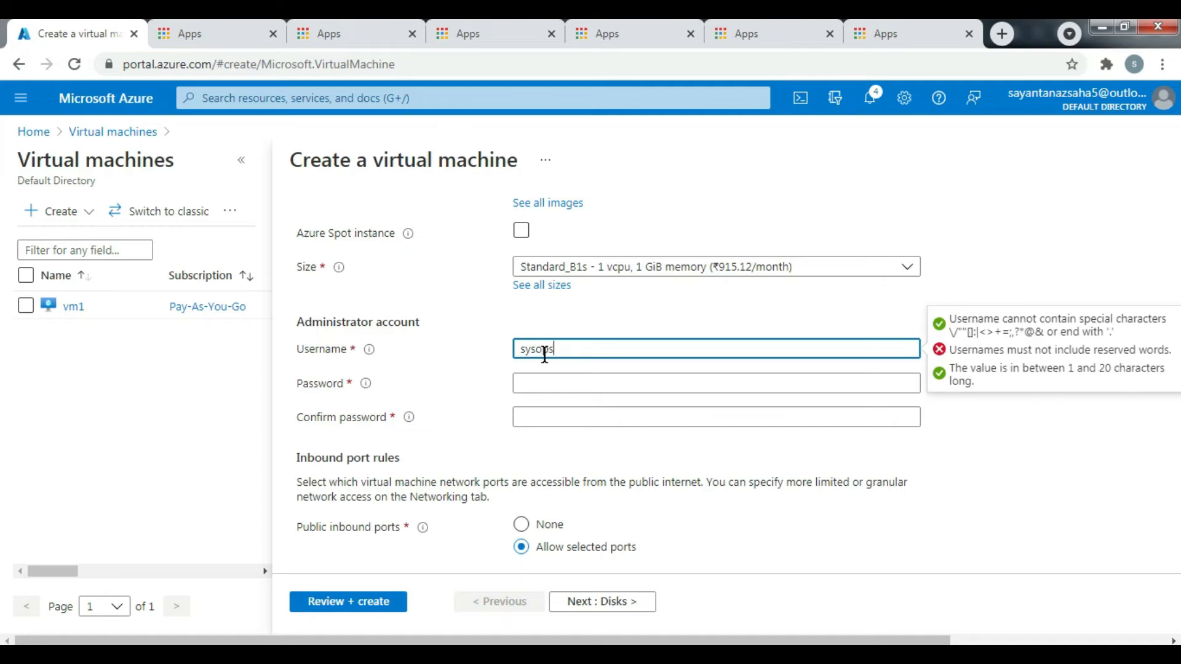
pyautogui.write('ps')
pyautogui.press('Tab')
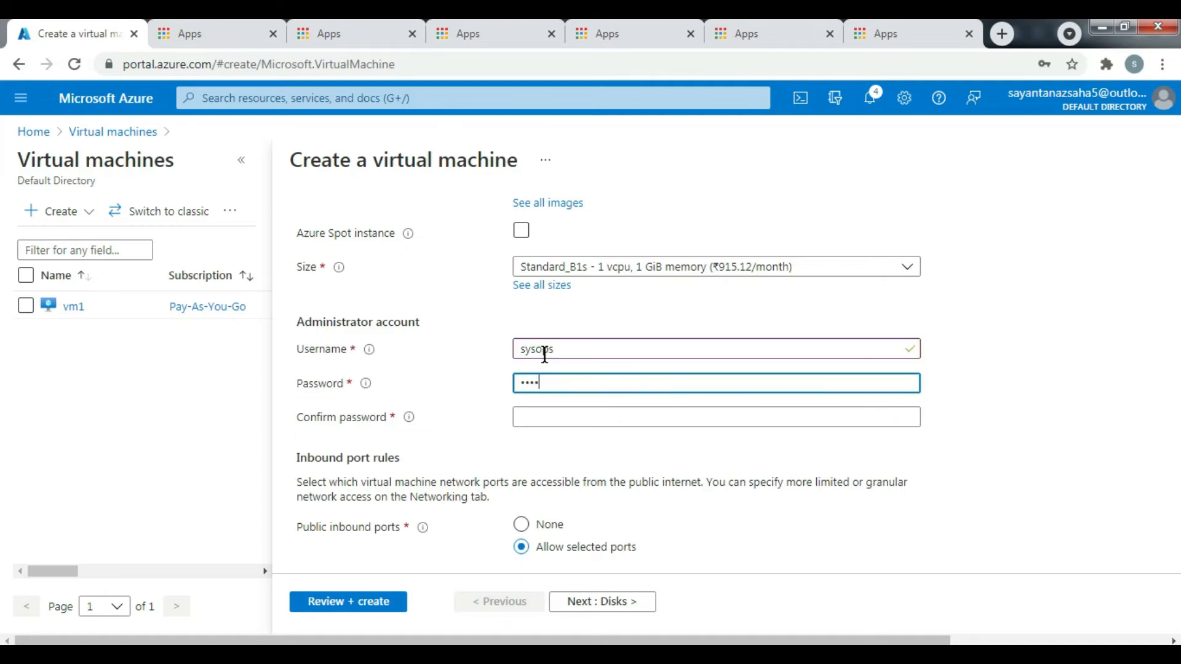
pyautogui.write('••••••••••••')
pyautogui.press('Tab')
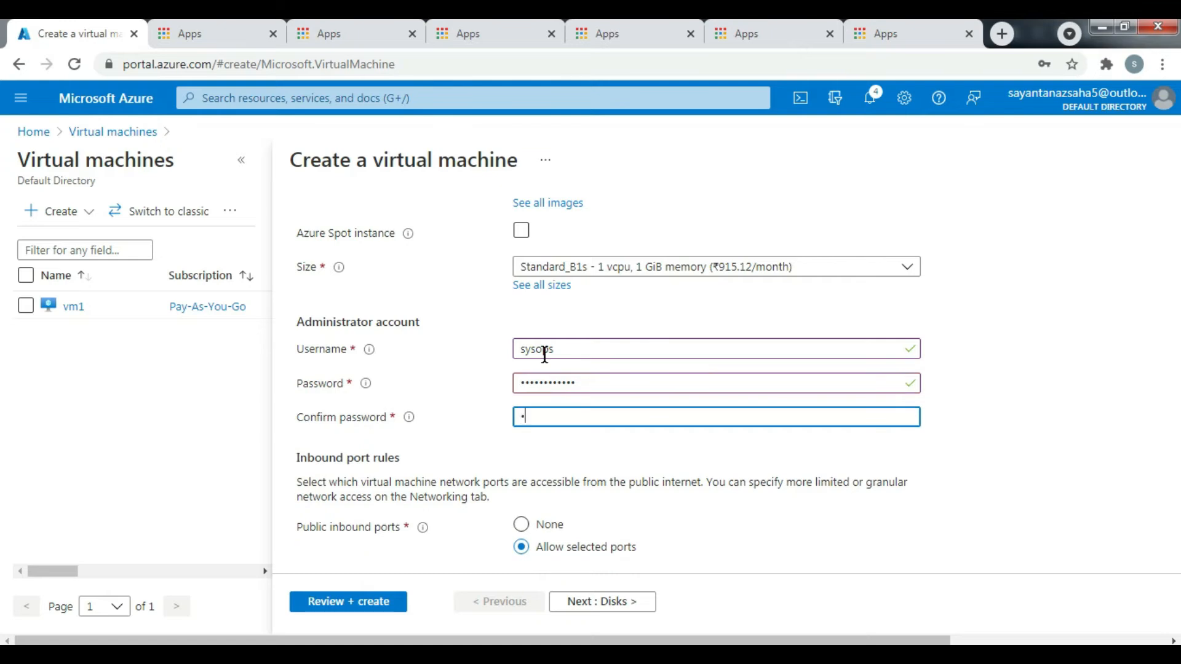
pyautogui.write('••••••')
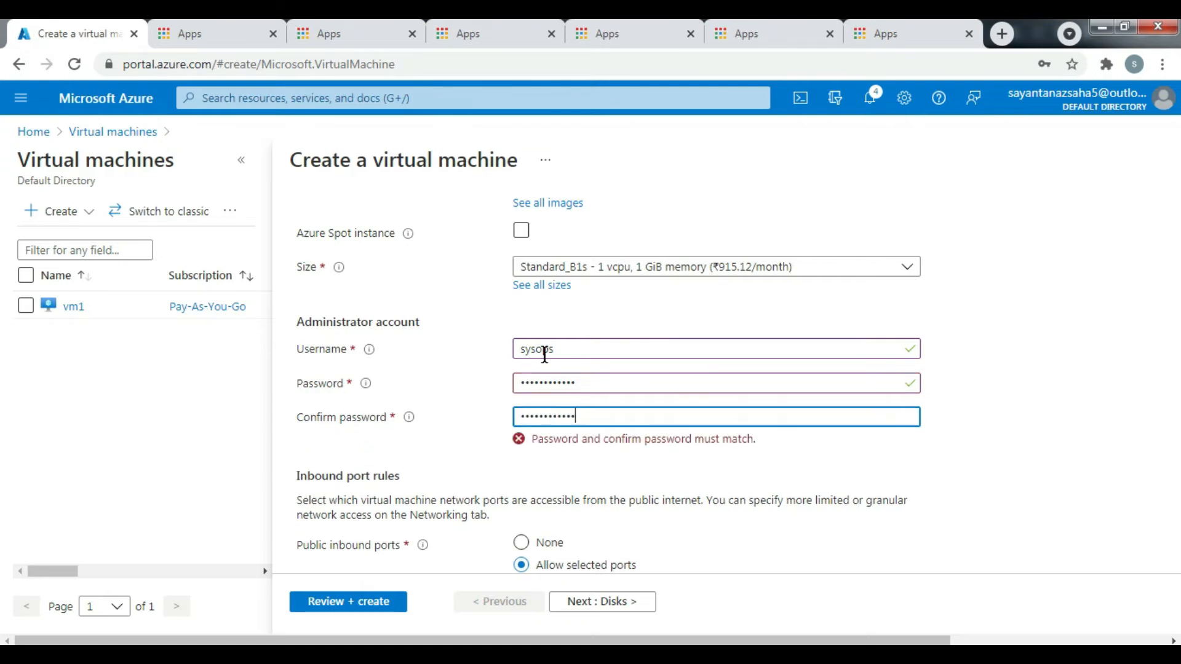
pyautogui.write('••••••')
# - Keep the default inbound port rules, set the OS disk type to Standard HDD (locally-redundant storage), and continue to the Networking settings
pyautogui.scroll(-3, 658, 442)
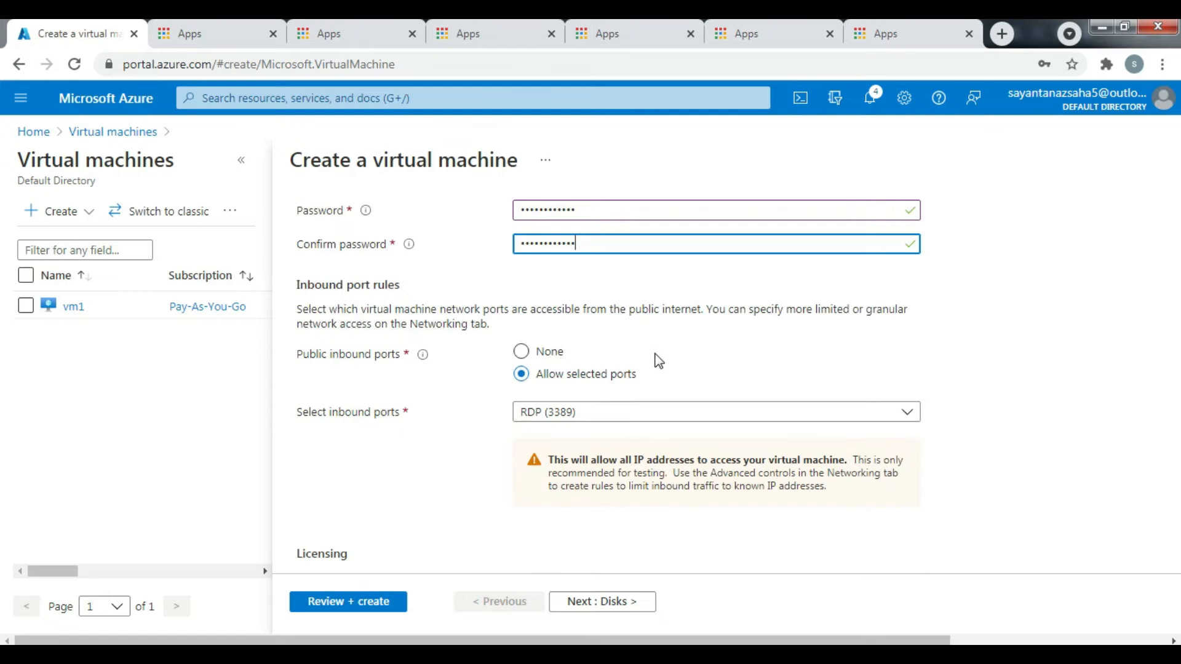
pyautogui.scroll(-2, 545, 454)
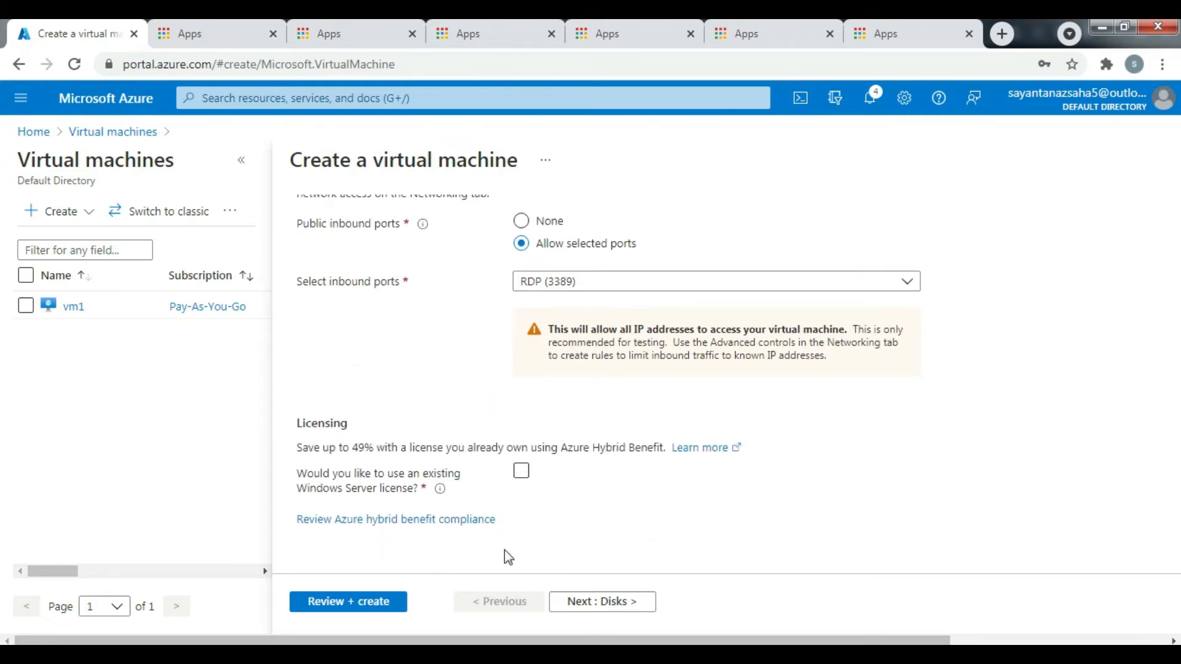
pyautogui.click(617, 602)
pyautogui.click(601, 327)
pyautogui.click(596, 486)
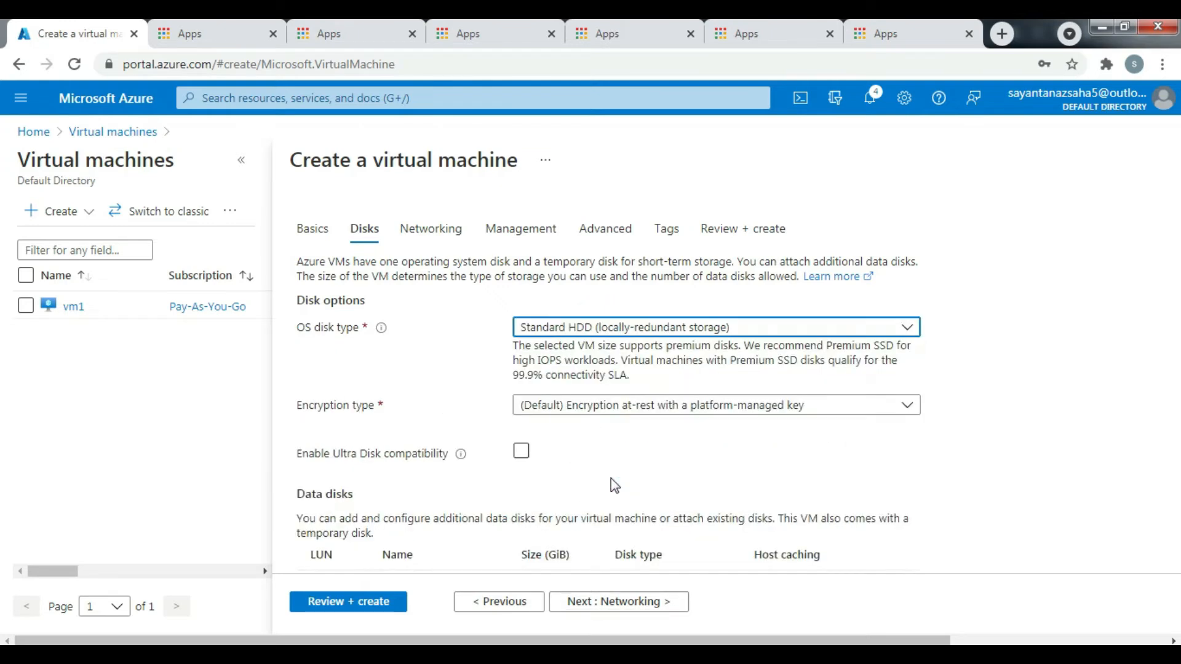
pyautogui.click(615, 603)
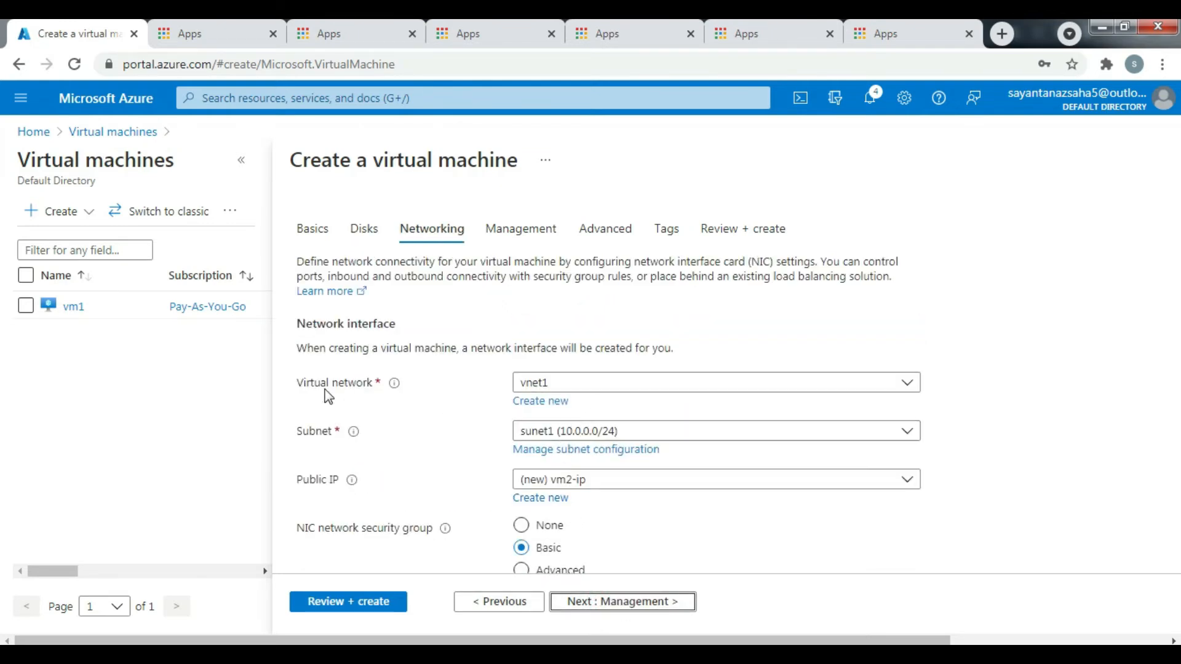
# - Place vm2 in virtual network VNET2 and its subnet subnet2 (192.168.1.0/24)
pyautogui.click(907, 384)
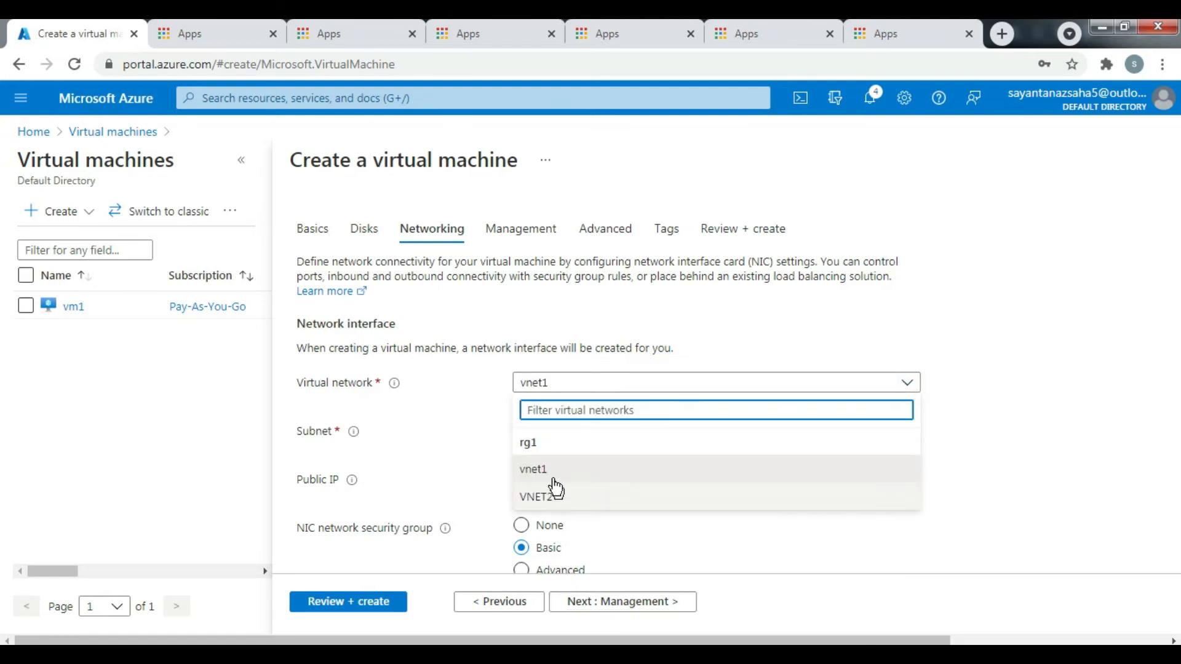
pyautogui.click(587, 504)
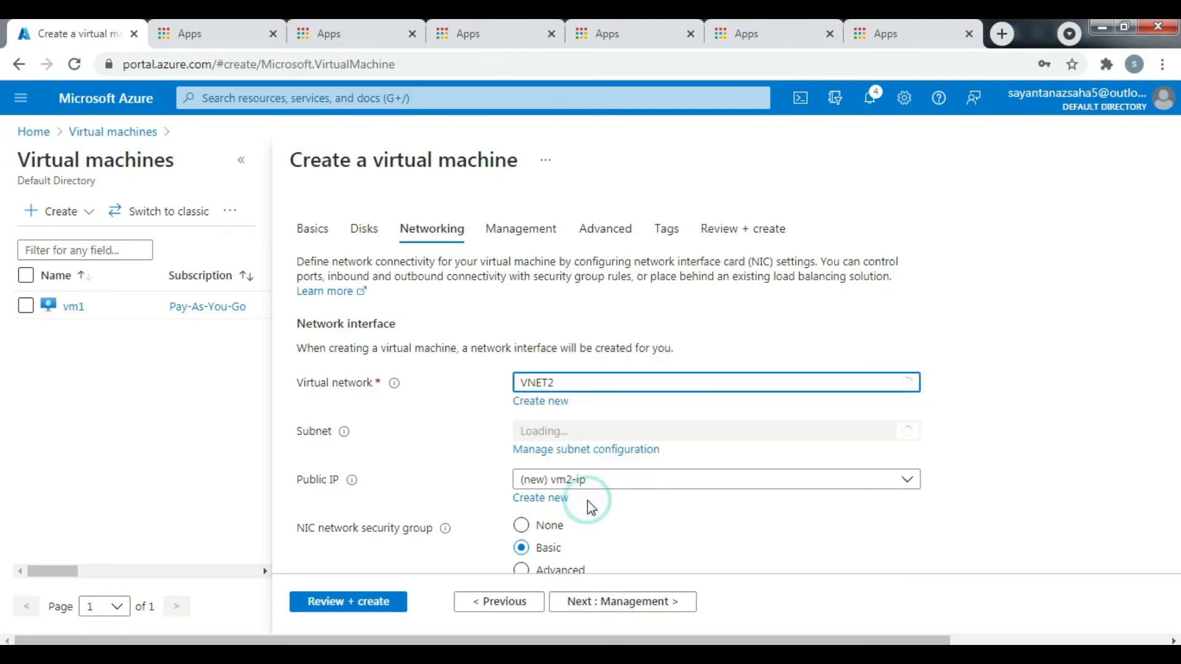
pyautogui.click(895, 437)
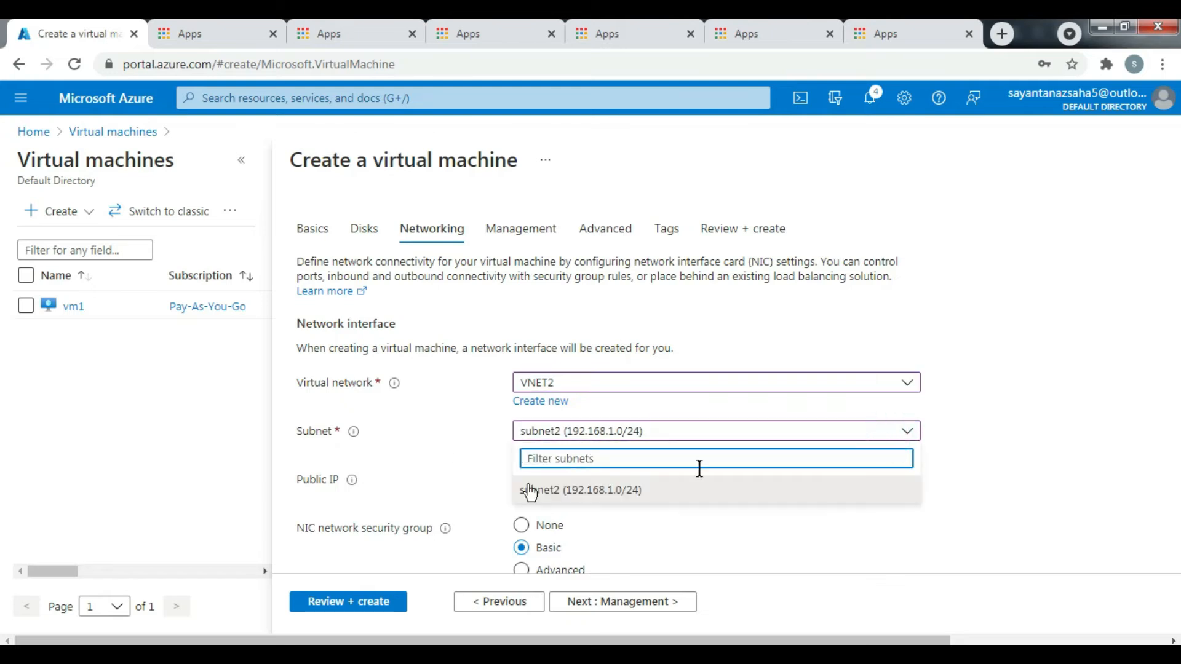
pyautogui.click(613, 498)
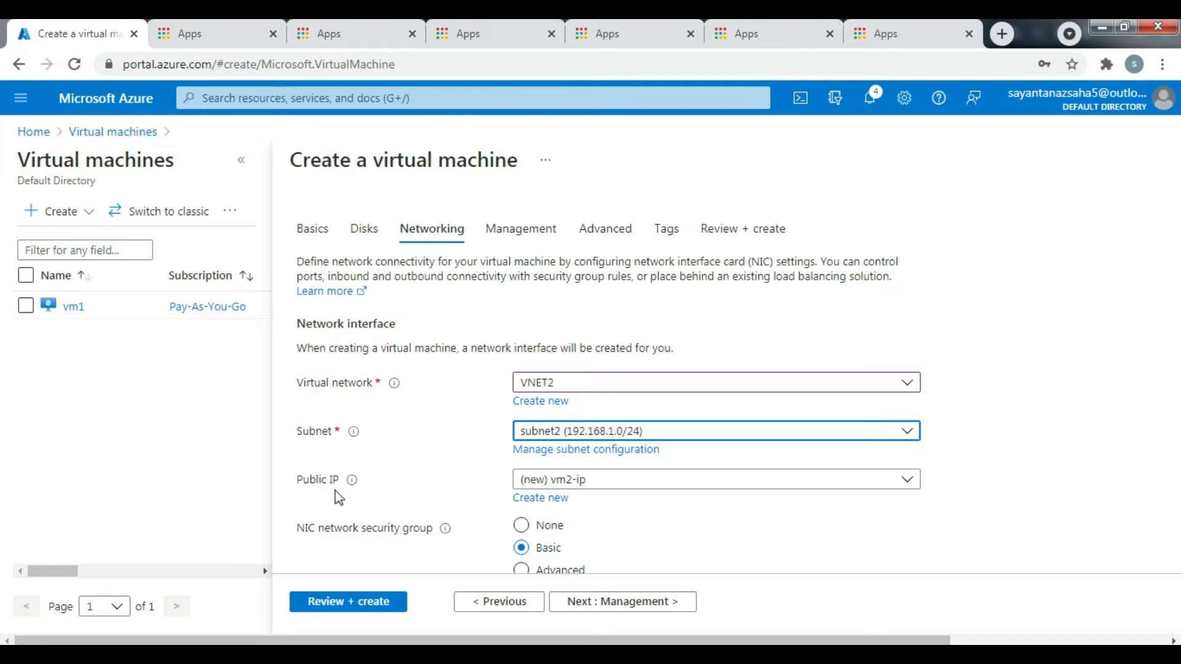
# - Keep the remaining networking, management, advanced and tag settings at their defaults, and create vm2 once validation has run
pyautogui.scroll(-4, 452, 504)
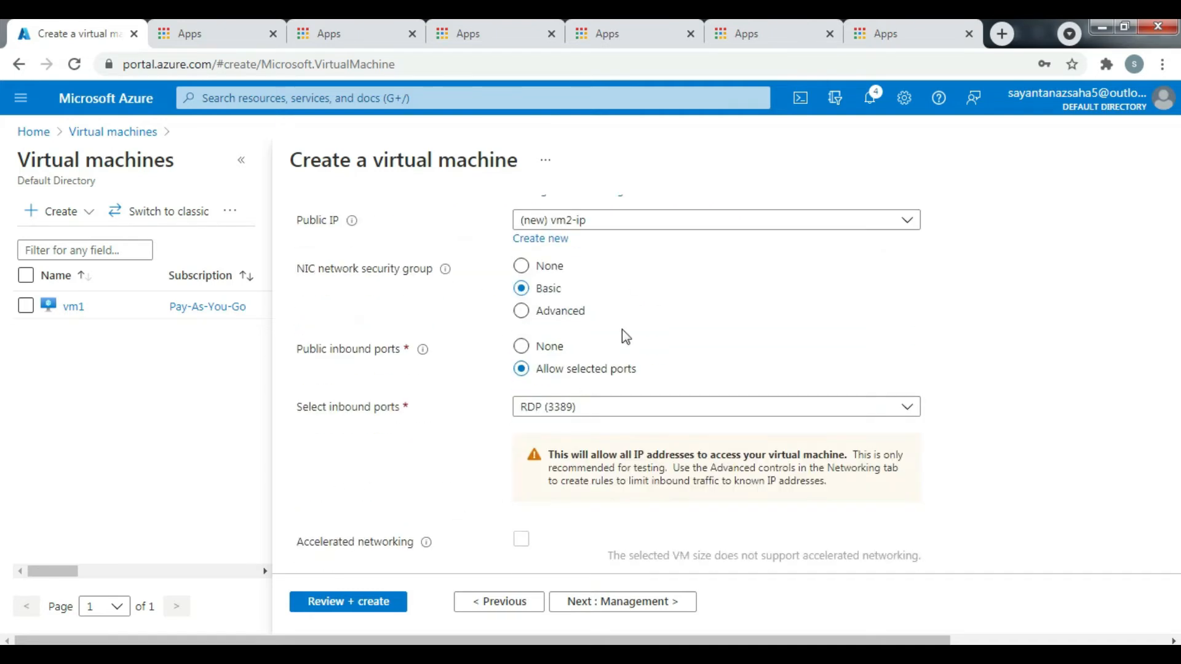
pyautogui.scroll(-1, 612, 418)
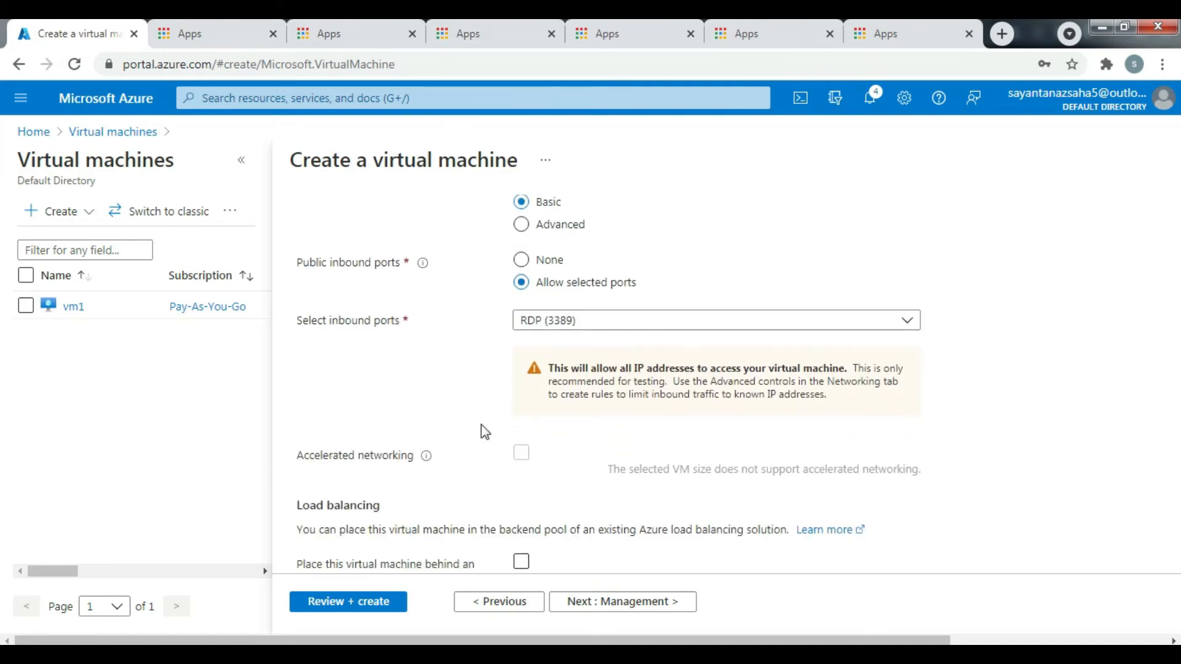
pyautogui.scroll(-1, 481, 431)
pyautogui.click(630, 606)
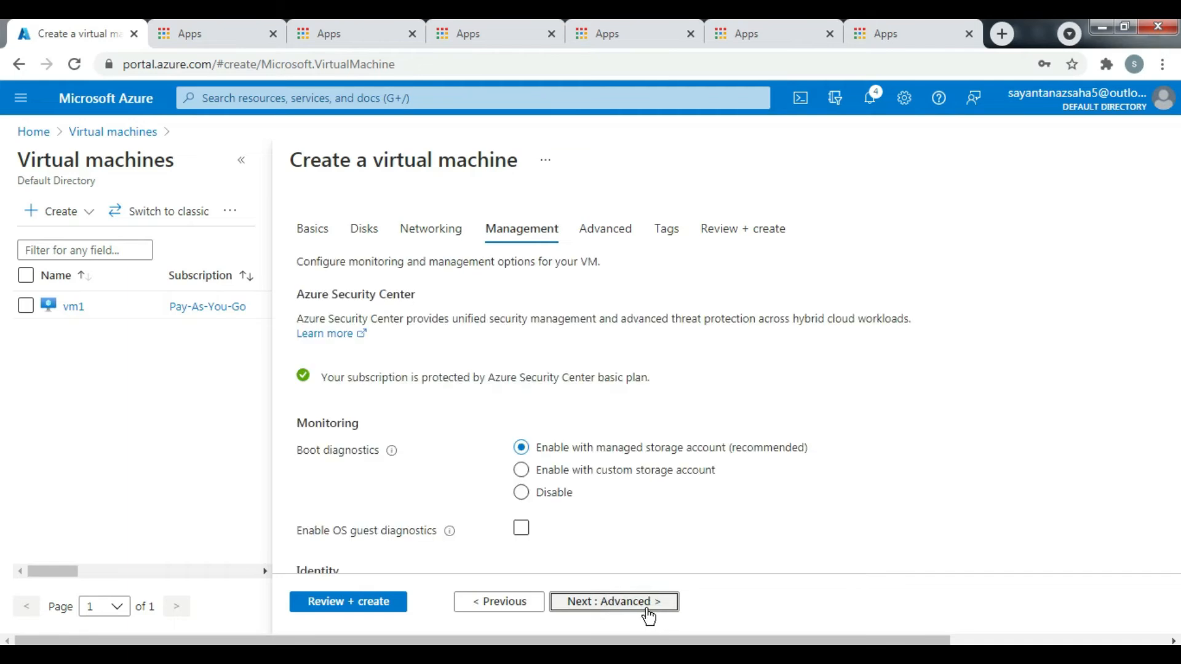
pyautogui.click(633, 610)
pyautogui.click(620, 609)
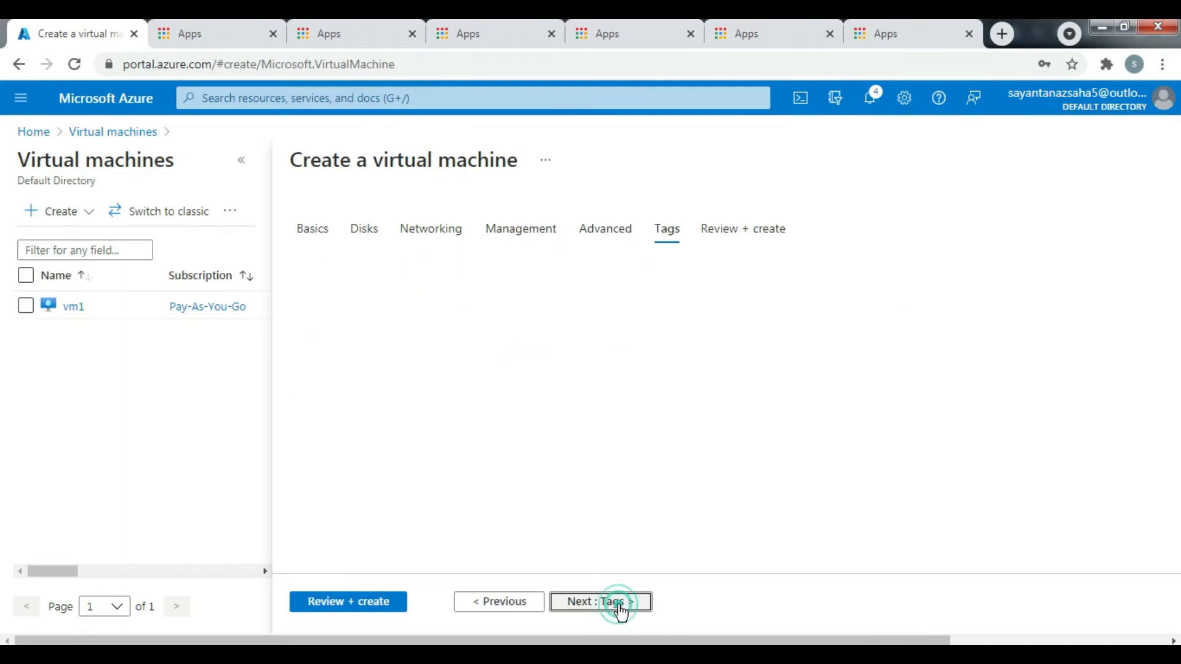
pyautogui.click(635, 608)
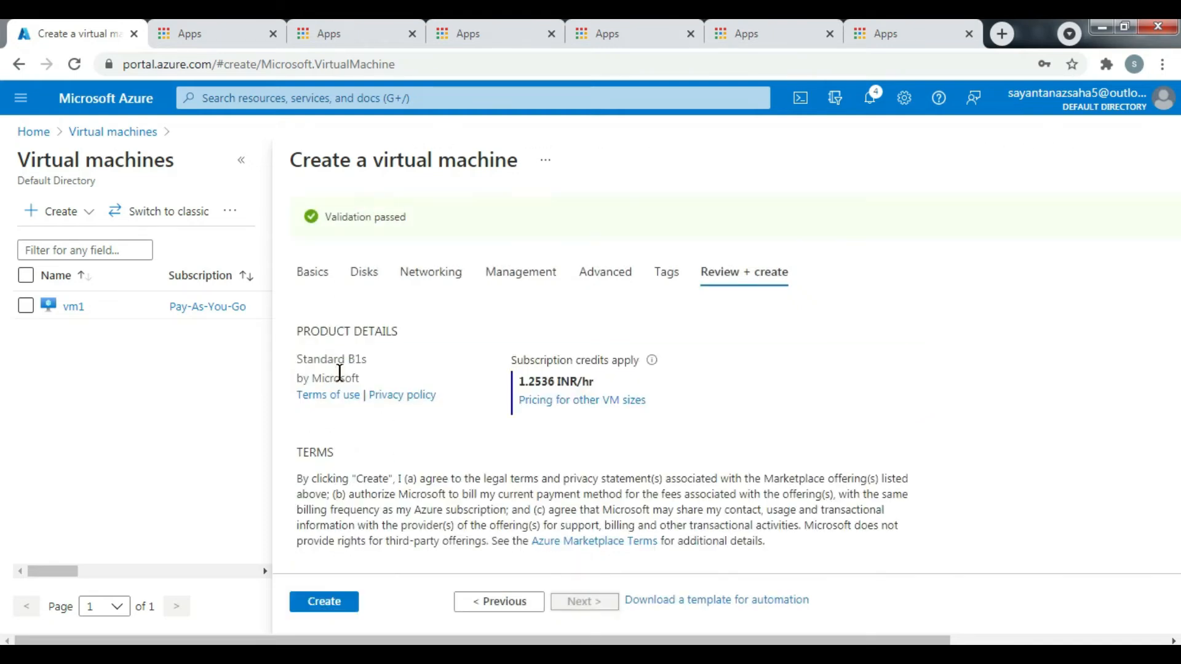
pyautogui.click(326, 600)
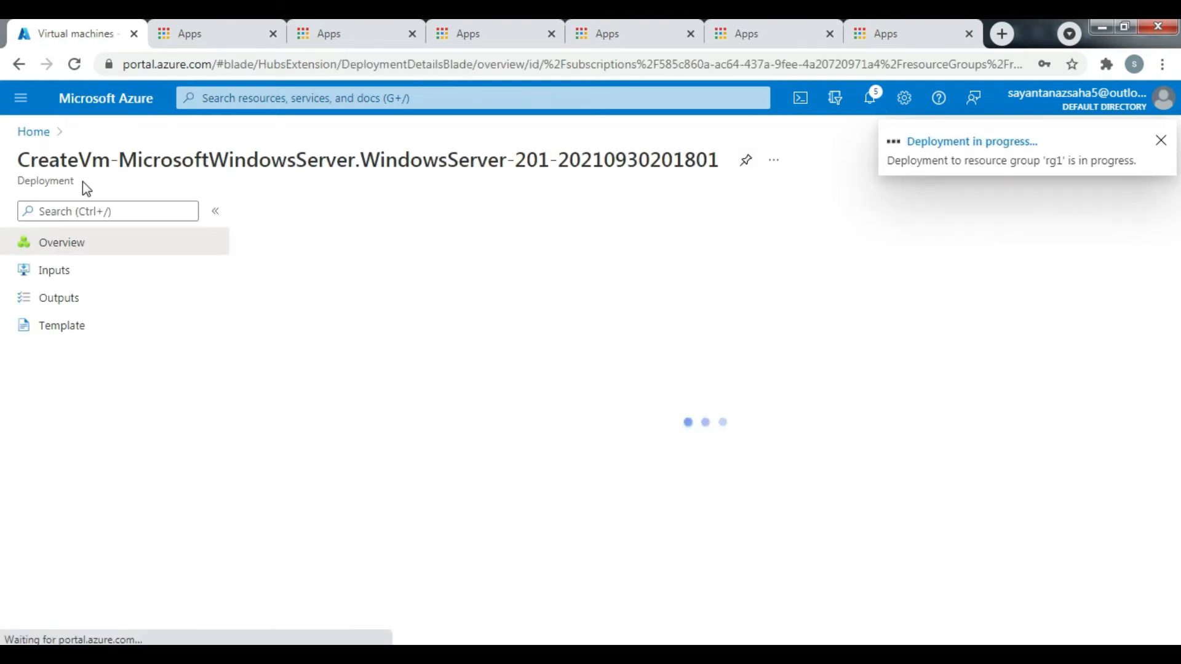
# - Check the list of virtual networks while vm2 deploys, and return to the portal home page
pyautogui.click(34, 133)
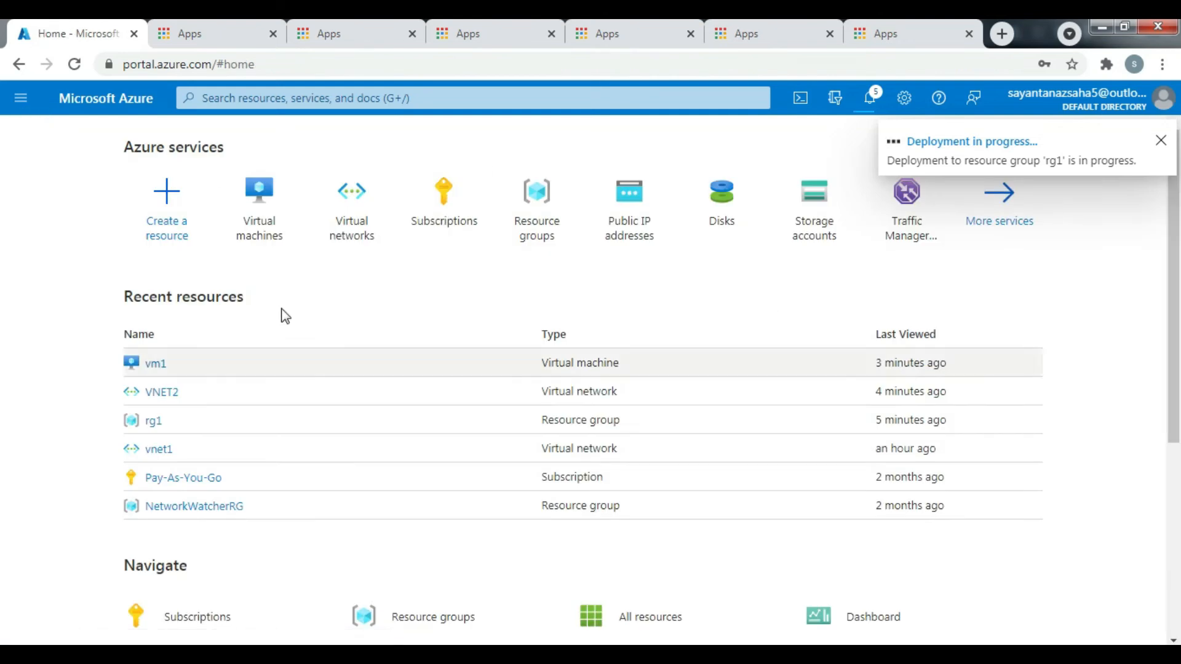
pyautogui.click(370, 210)
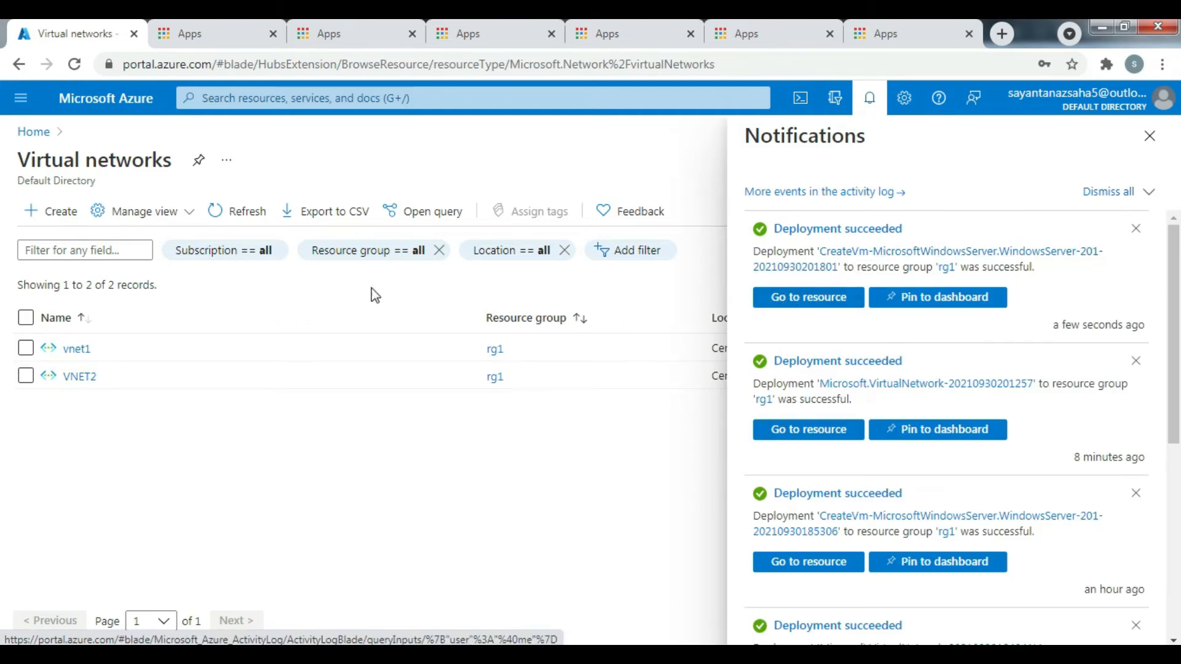
pyautogui.click(34, 133)
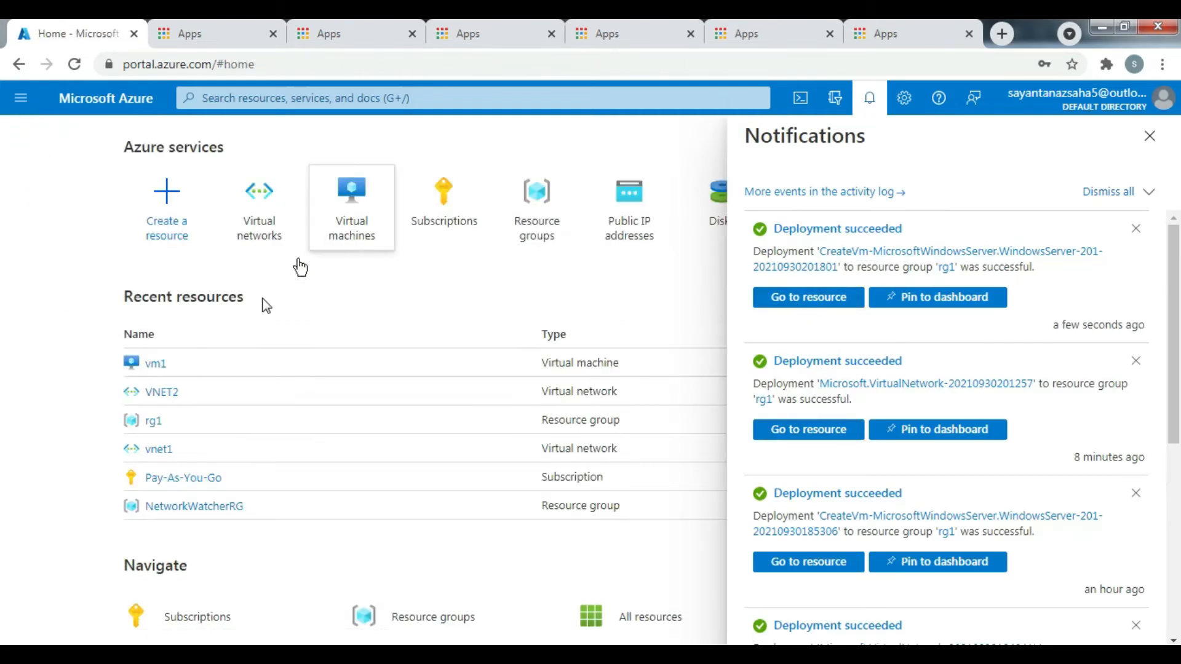
# - Open vm1 from the virtual machines list and download its RDP file for the public IP address
pyautogui.click(348, 236)
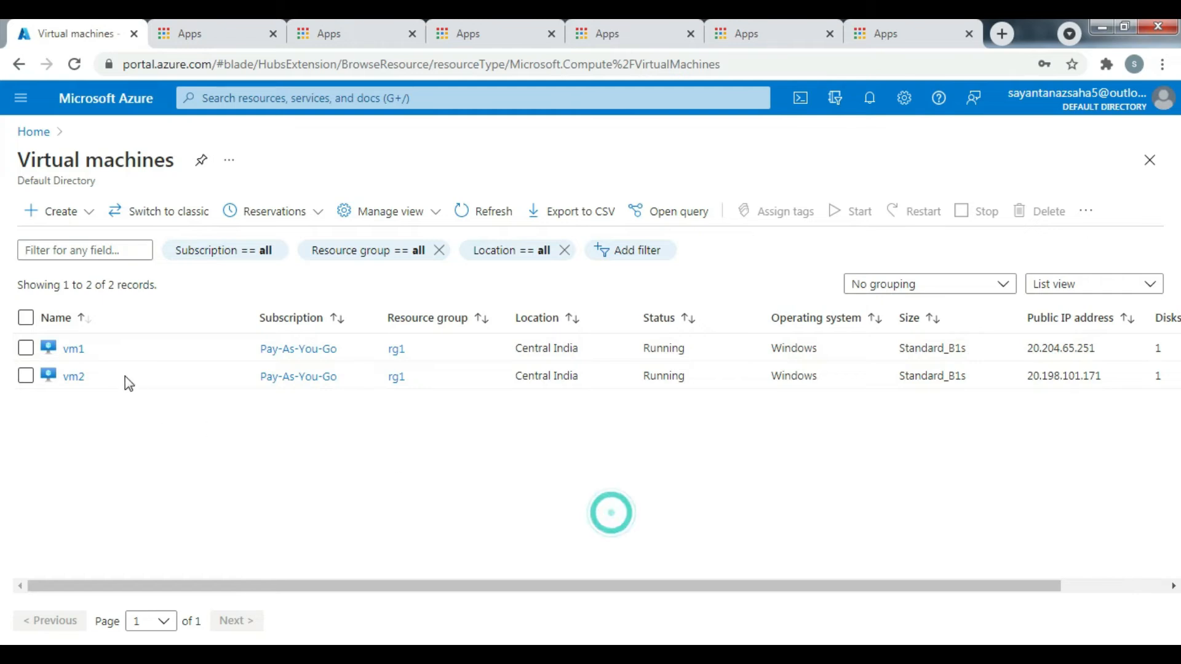
pyautogui.click(72, 348)
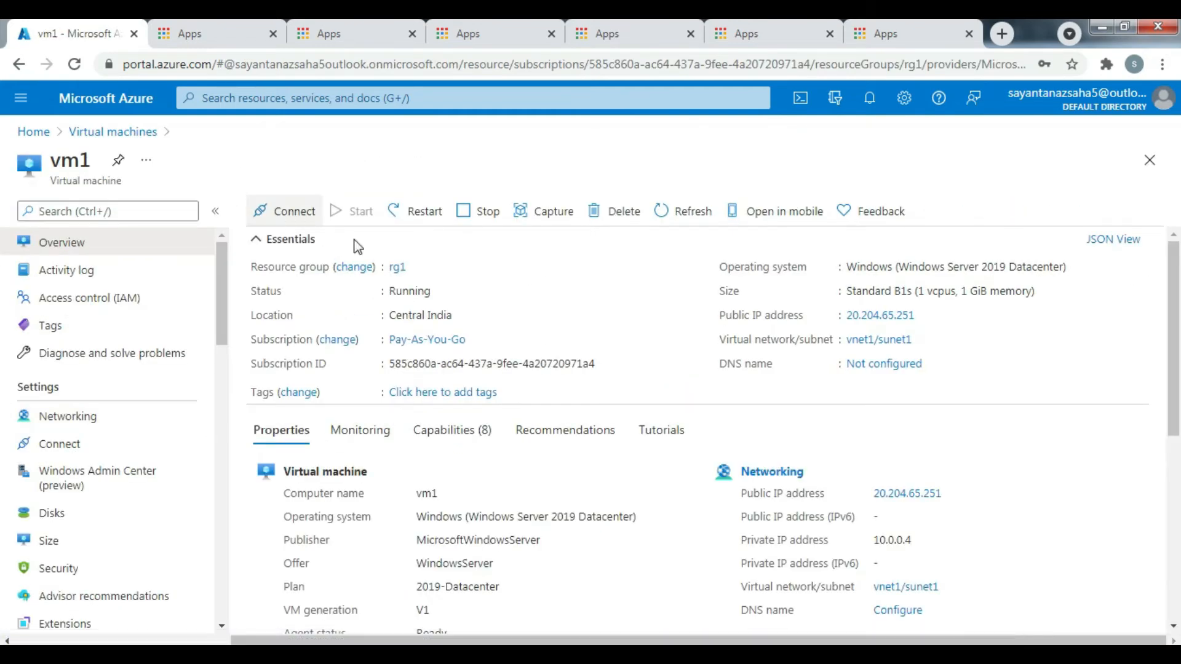
pyautogui.click(304, 219)
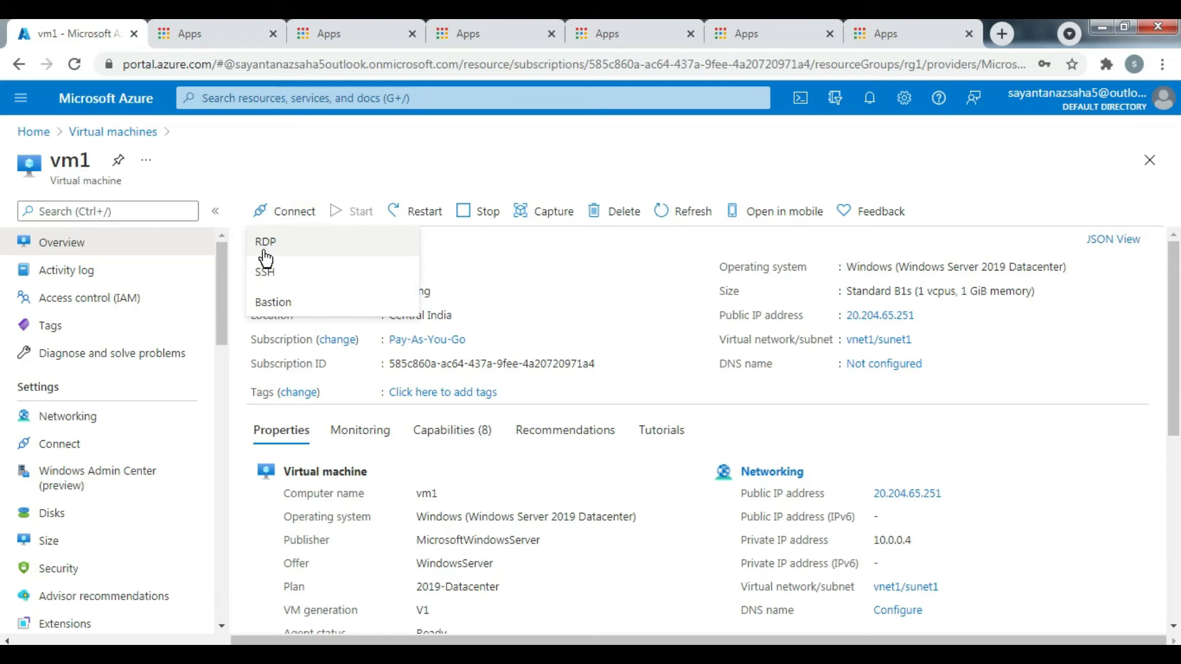
pyautogui.click(282, 242)
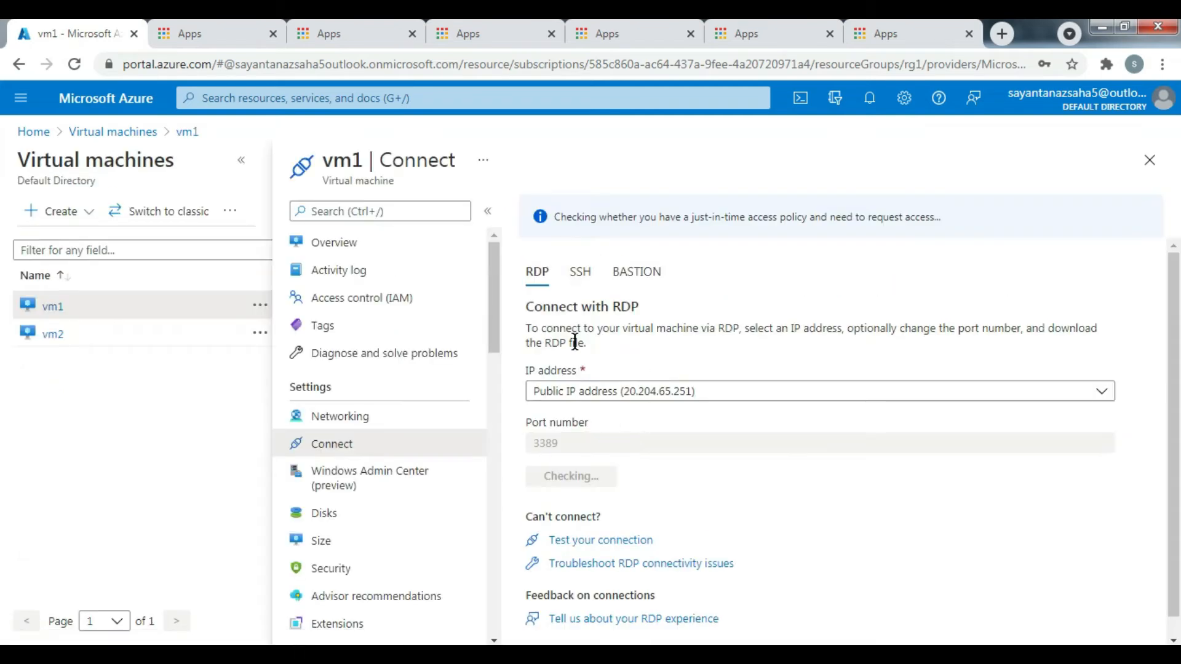
pyautogui.click(618, 459)
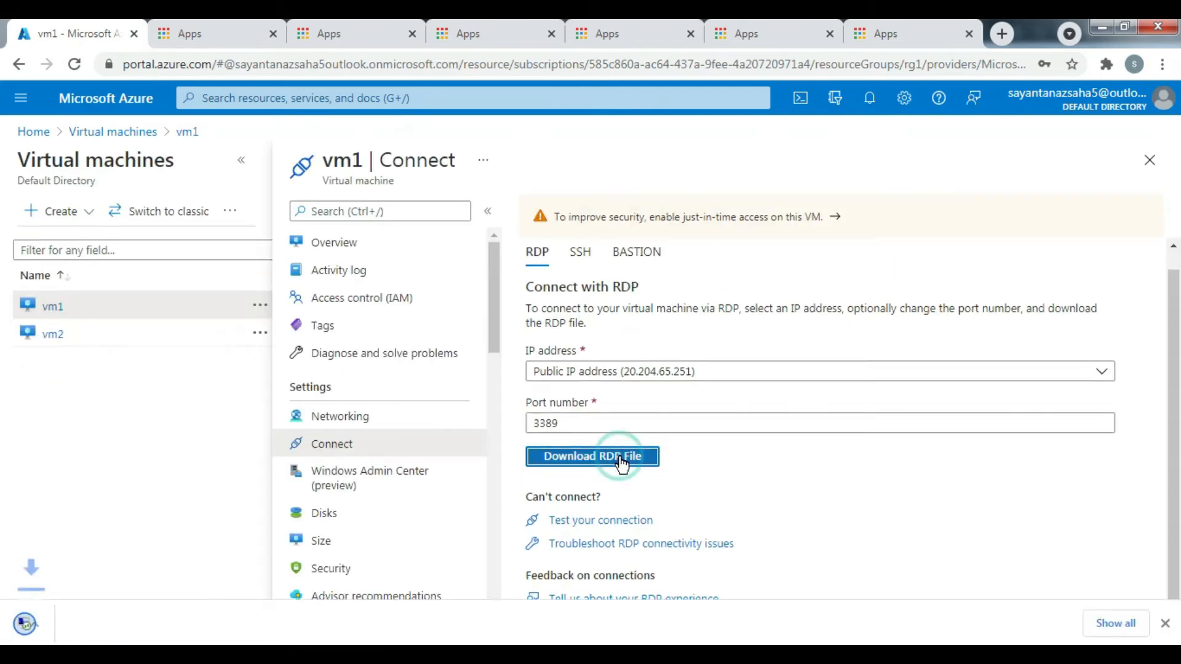
# - Download the RDP file for vm2 using its public IP address and port 3389
pyautogui.click(48, 337)
pyautogui.click(53, 335)
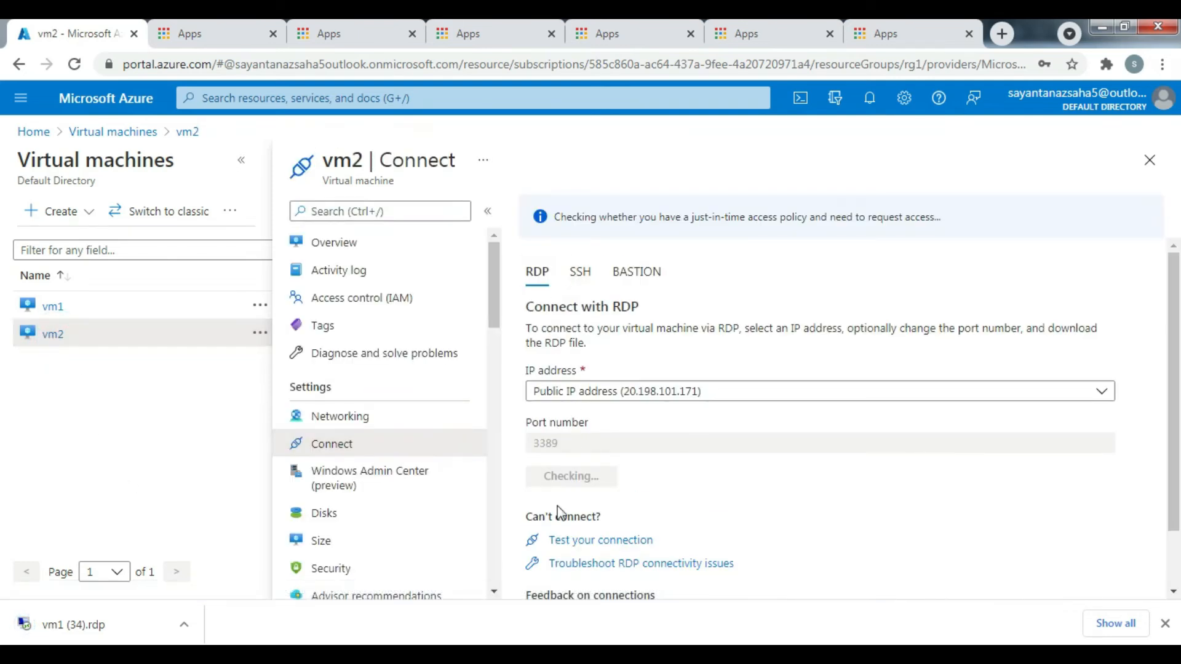
pyautogui.click(609, 482)
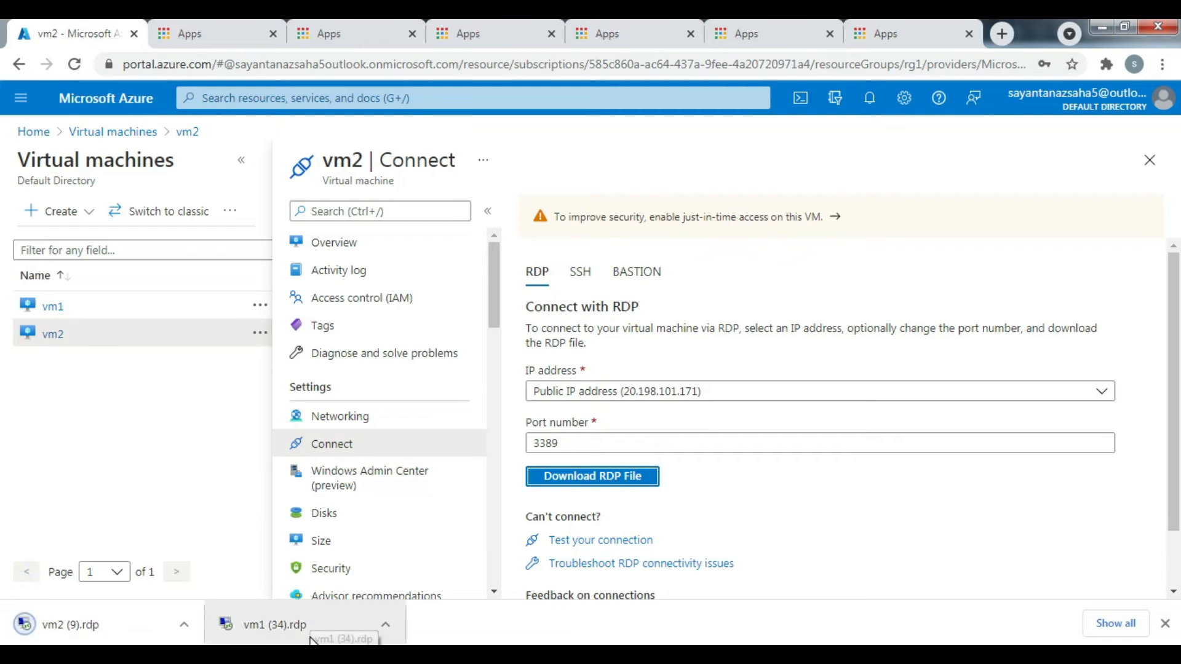
# - Open the downloaded vm1 RDP file, allow the connection, and sign in as sysops with the account password
pyautogui.click(280, 627)
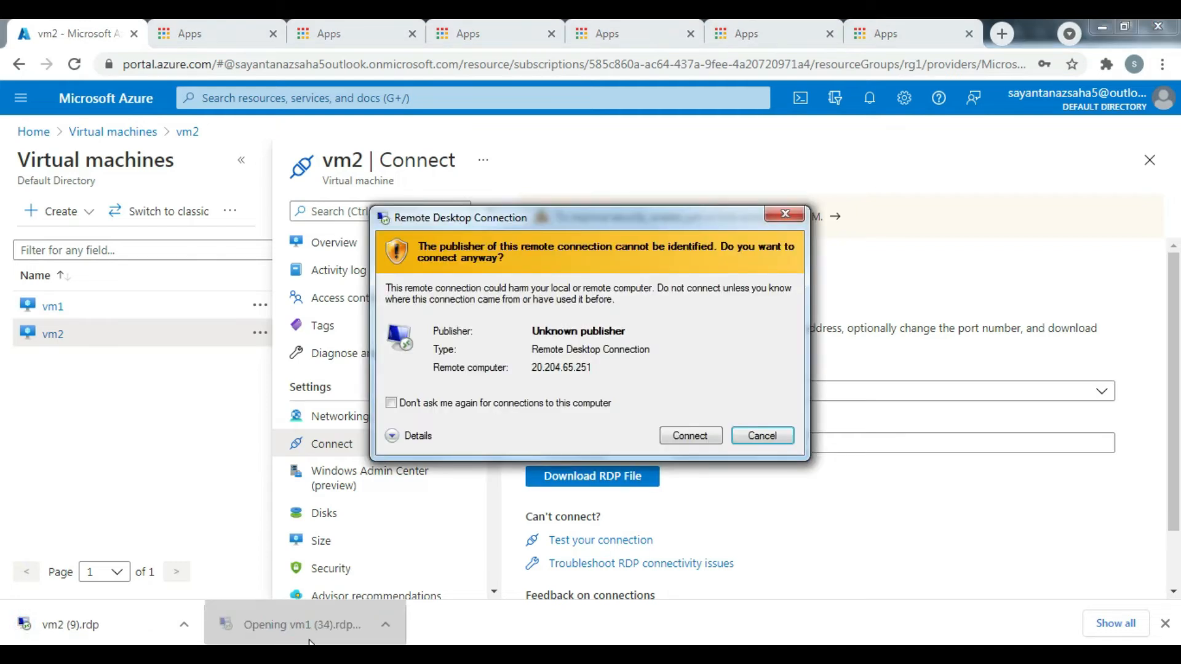
pyautogui.click(686, 434)
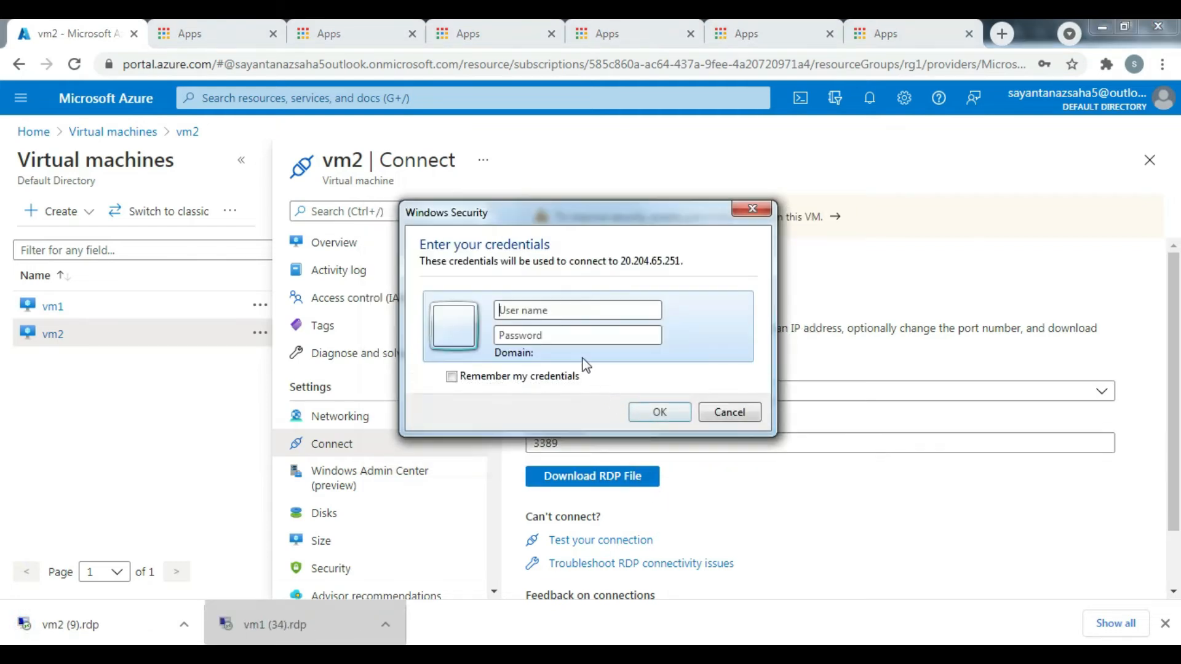
pyautogui.click(540, 311)
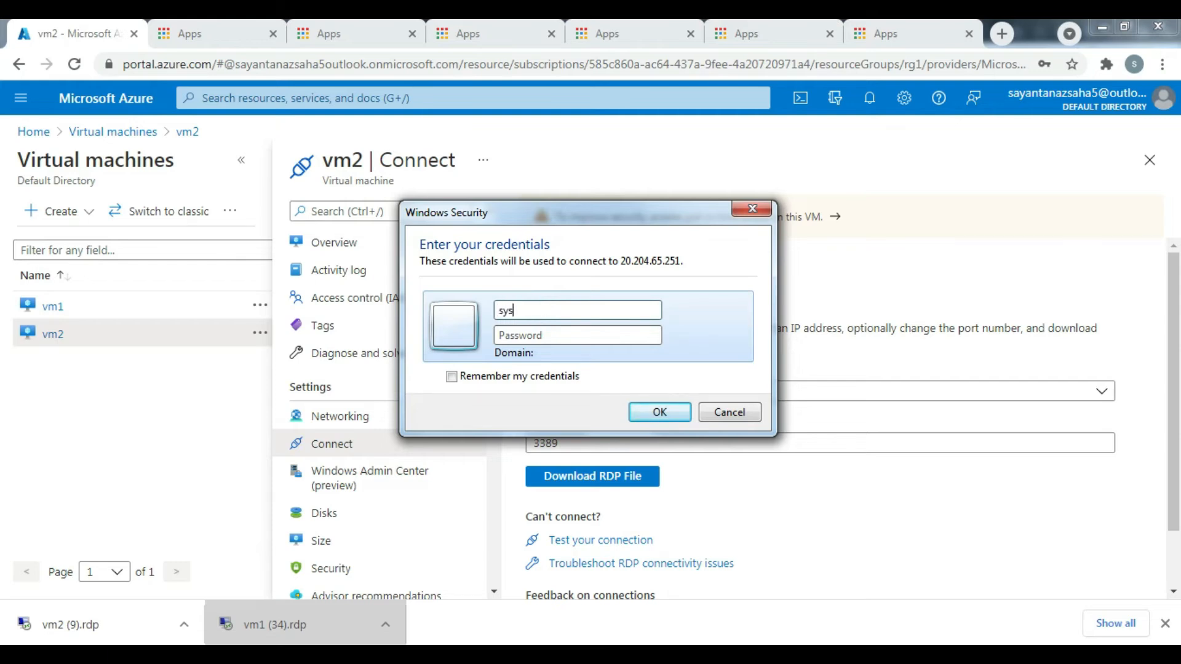
pyautogui.press('Tab')
pyautogui.write('●')
pyautogui.press('Return')
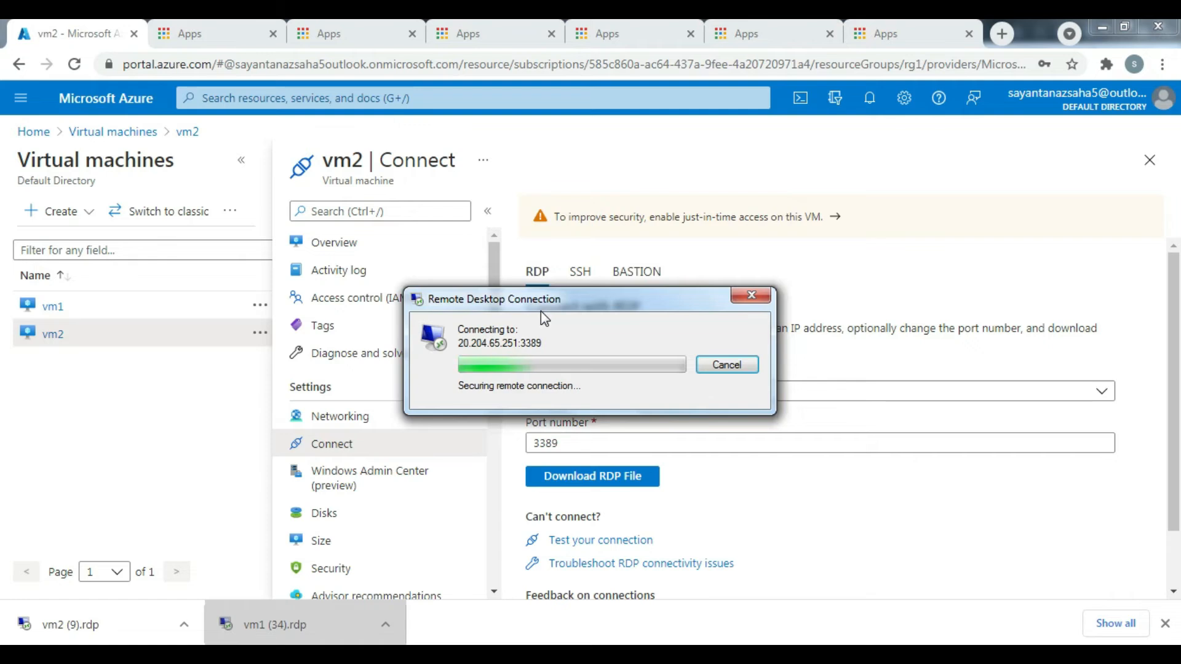
# - Open the downloaded vm2 RDP file, allow the connection, and sign in as sysops with the account password
pyautogui.click(81, 626)
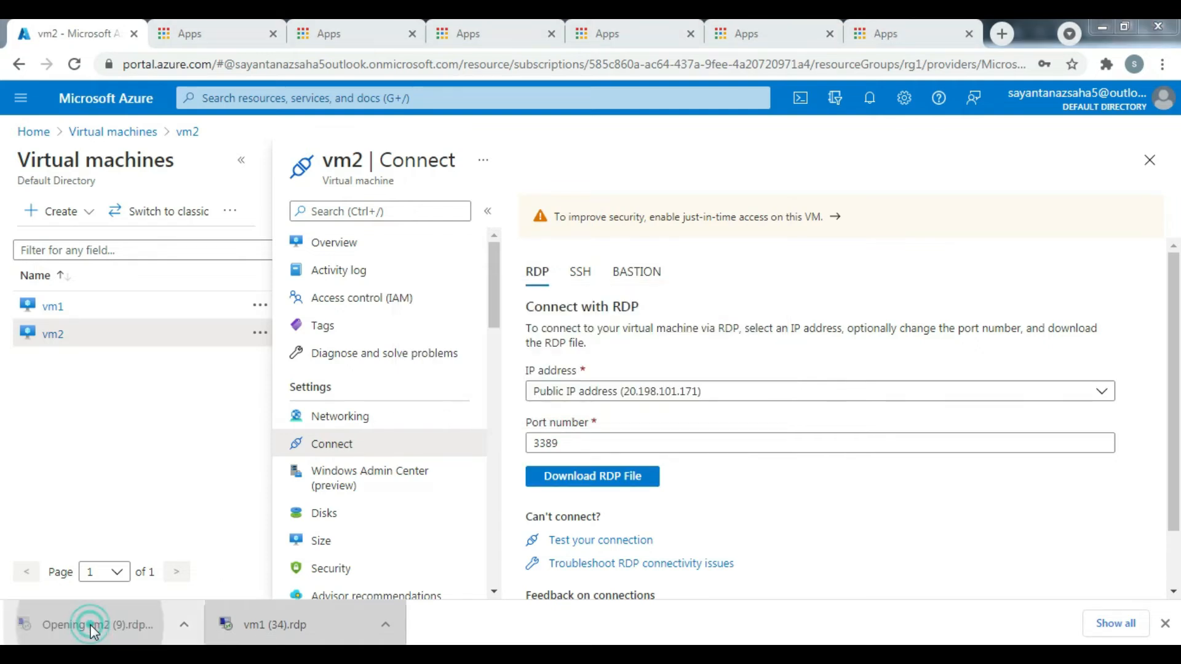
pyautogui.click(699, 442)
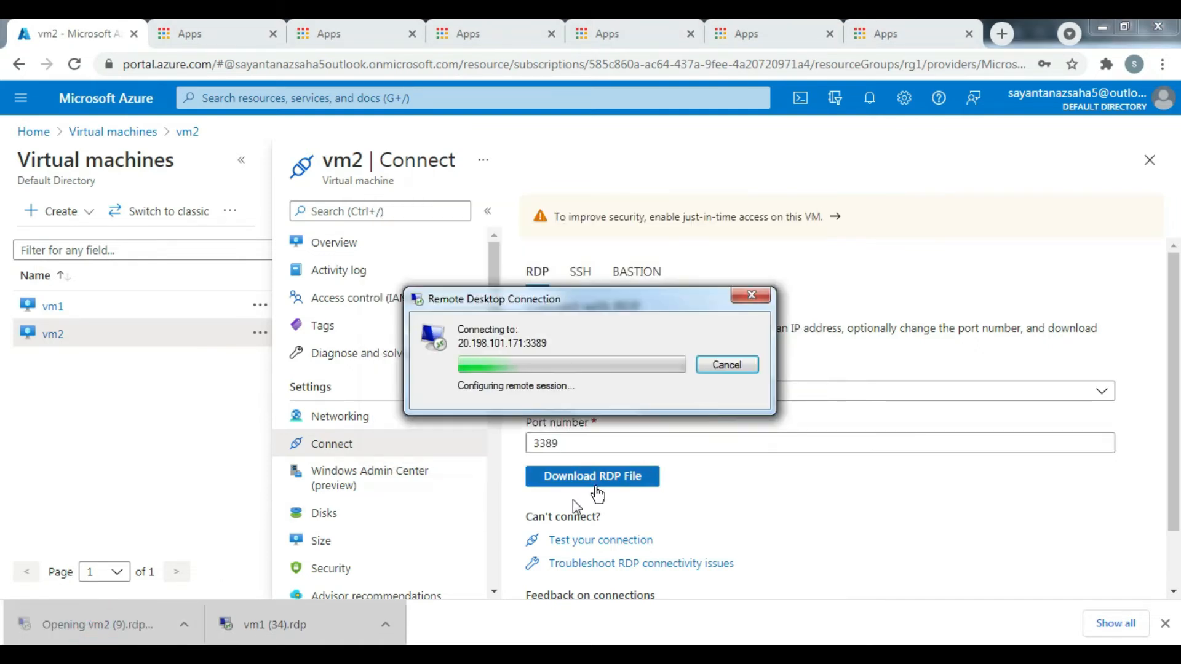
pyautogui.click(515, 308)
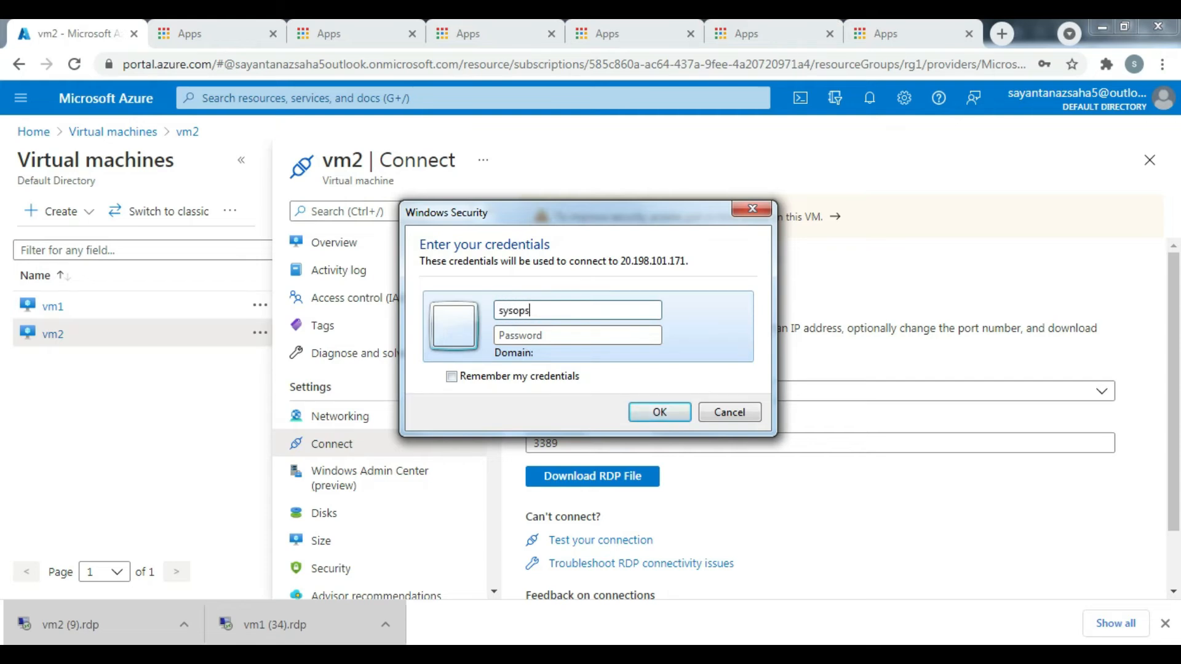
pyautogui.press('Tab')
pyautogui.write('P')
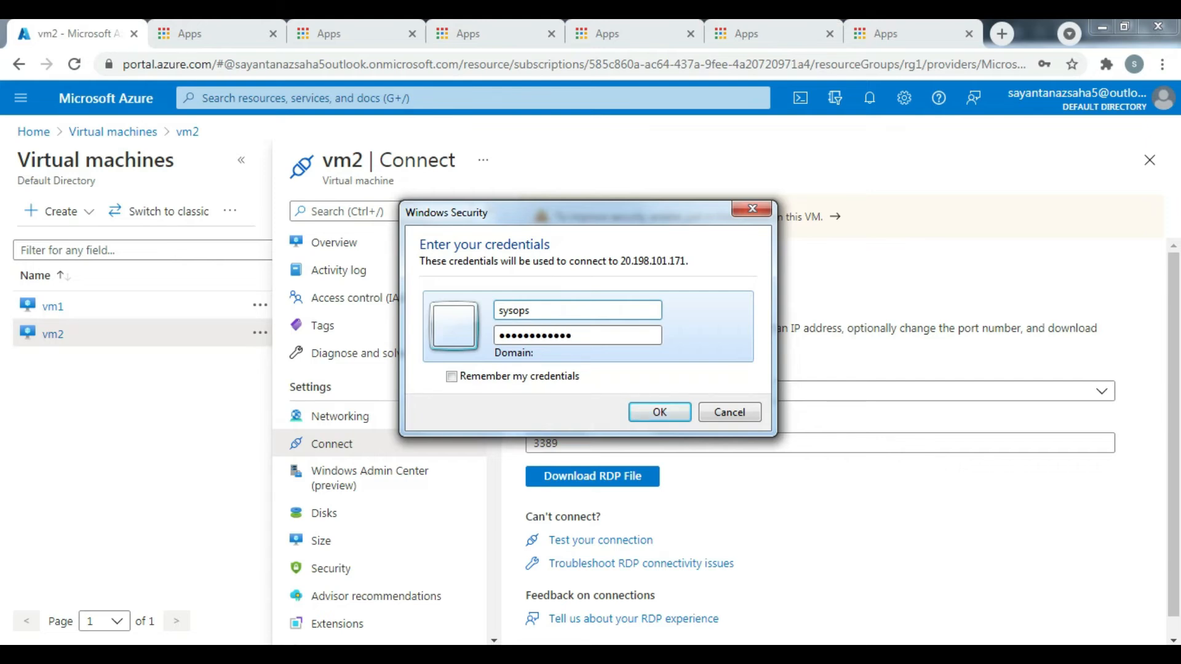
pyautogui.press('Return')
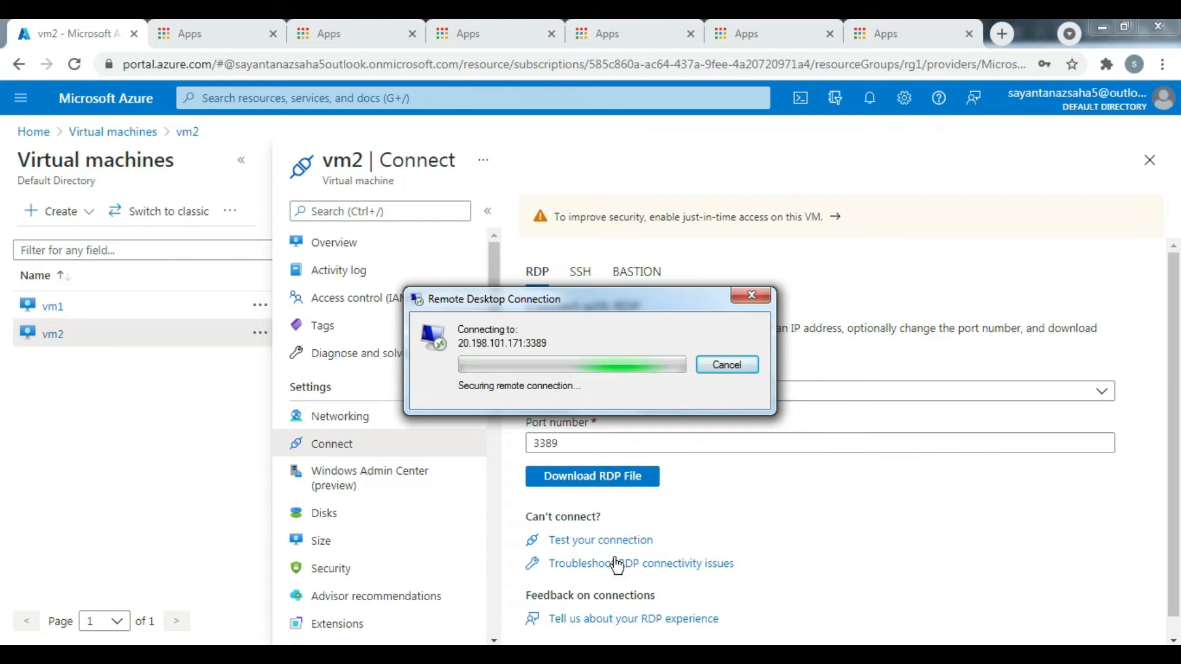
# - Accept the certificate warnings for the vm1 and vm2 remote desktop connections
pyautogui.click(627, 589)
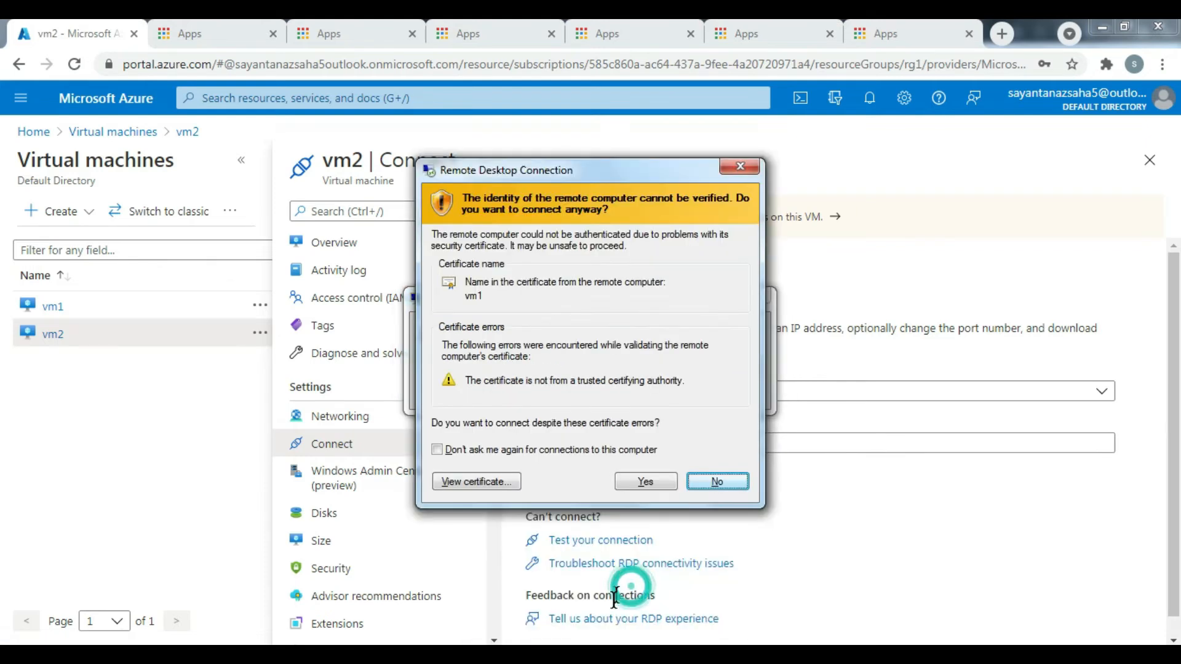
pyautogui.click(645, 482)
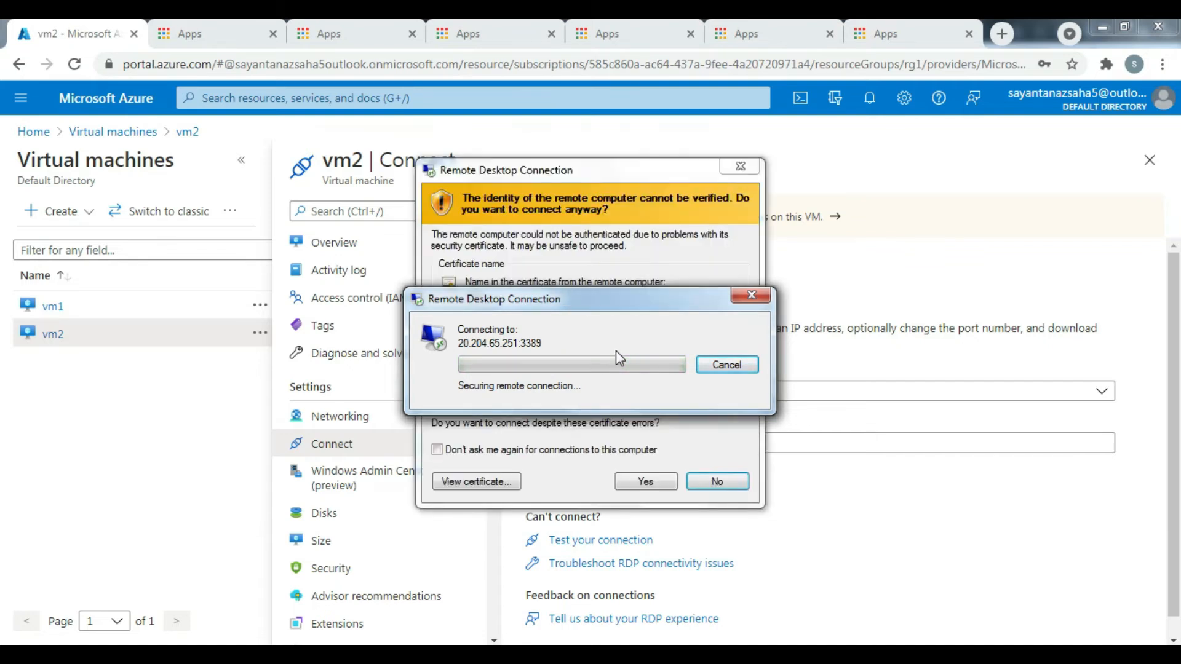
pyautogui.click(645, 481)
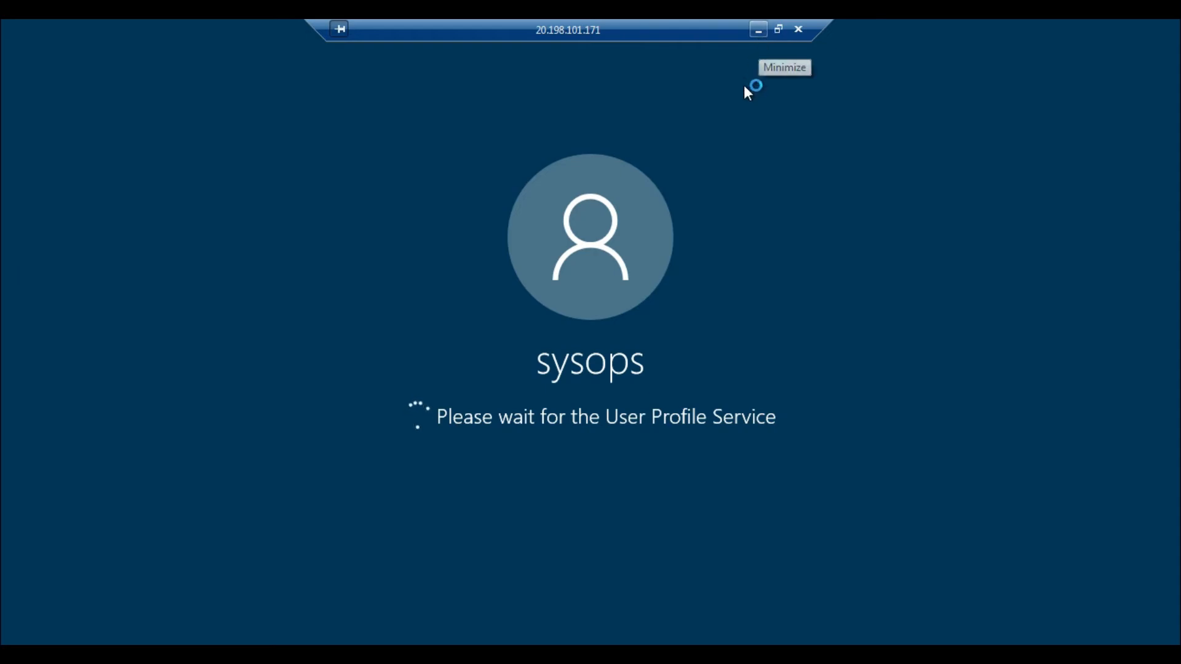
# - Minimize the vm2 and vm1 remote desktop sessions to return to the Azure portal
pyautogui.moveTo(640, 28); pyautogui.dragTo(852, 29)
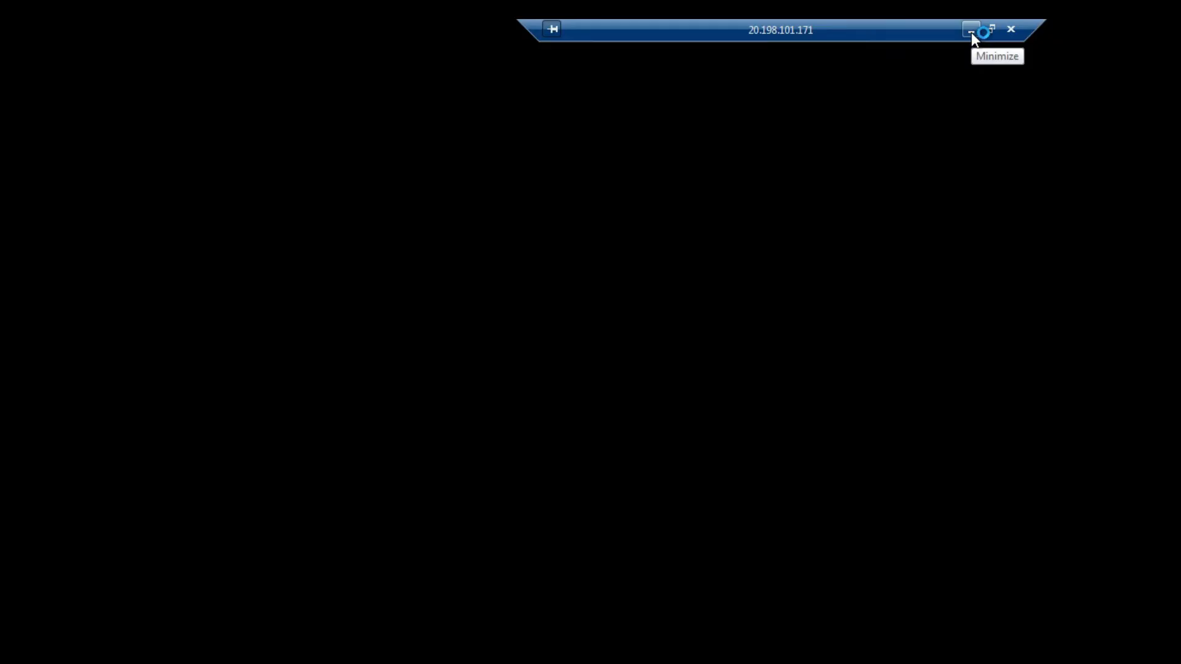
pyautogui.click(970, 31)
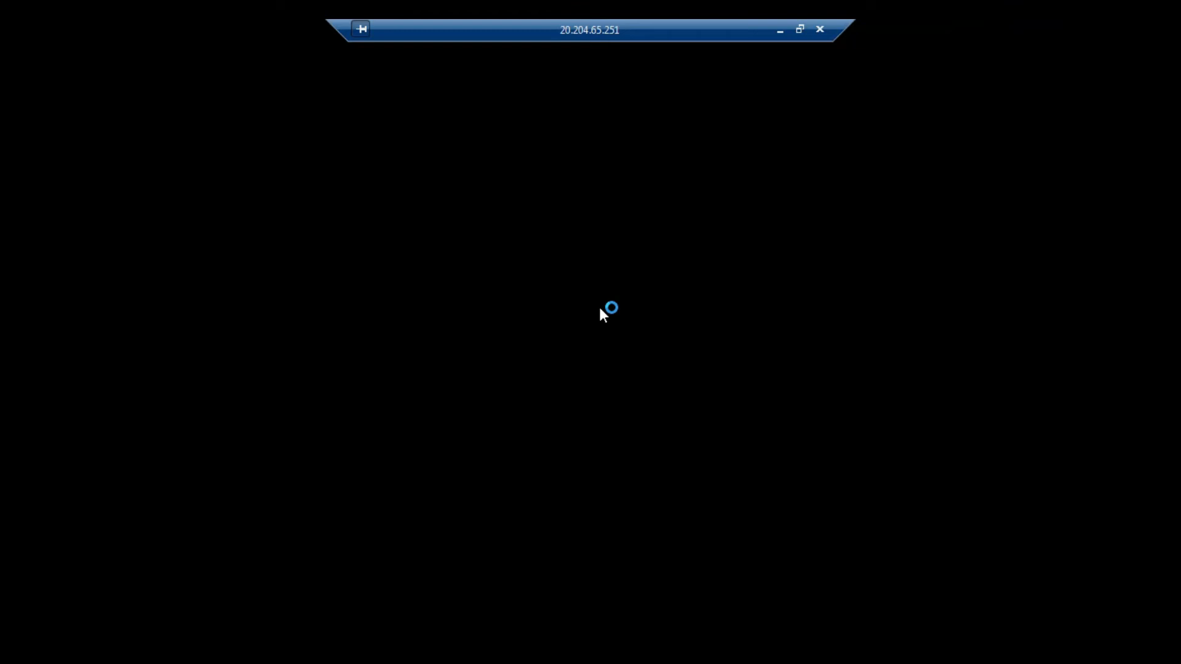
pyautogui.click(779, 31)
pyautogui.moveTo(665, 654)
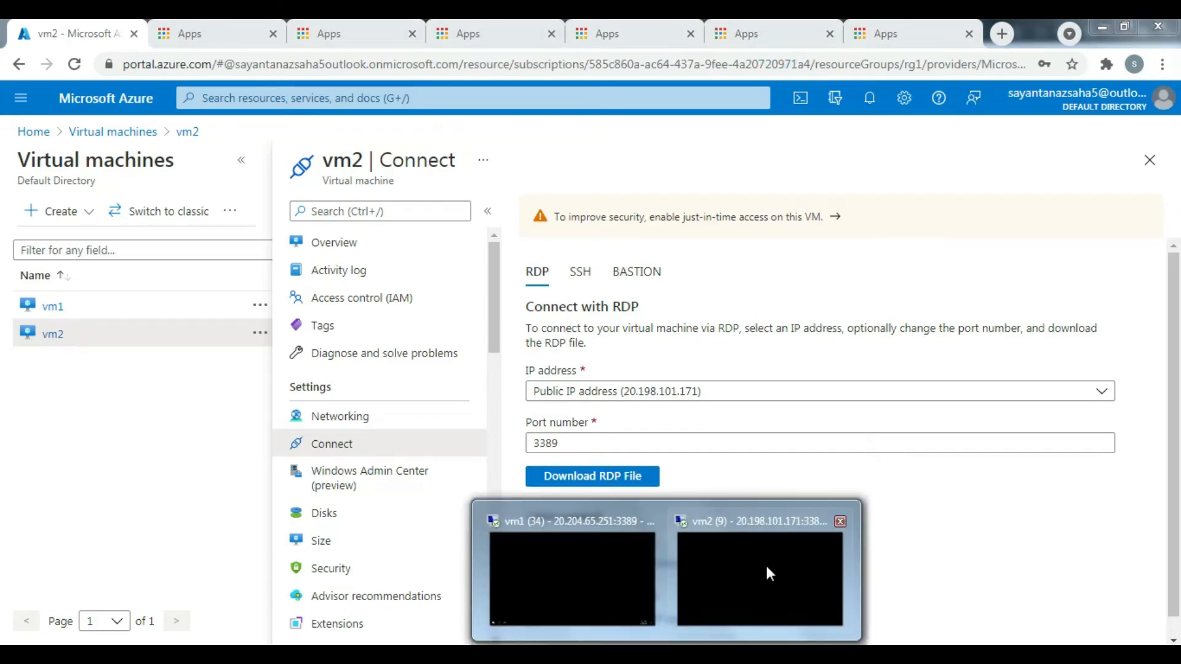
# - Check the vm2 remote desktop session briefly, then open vm2's overview in the Azure portal and view its networking properties
pyautogui.click(765, 566)
pyautogui.click(970, 31)
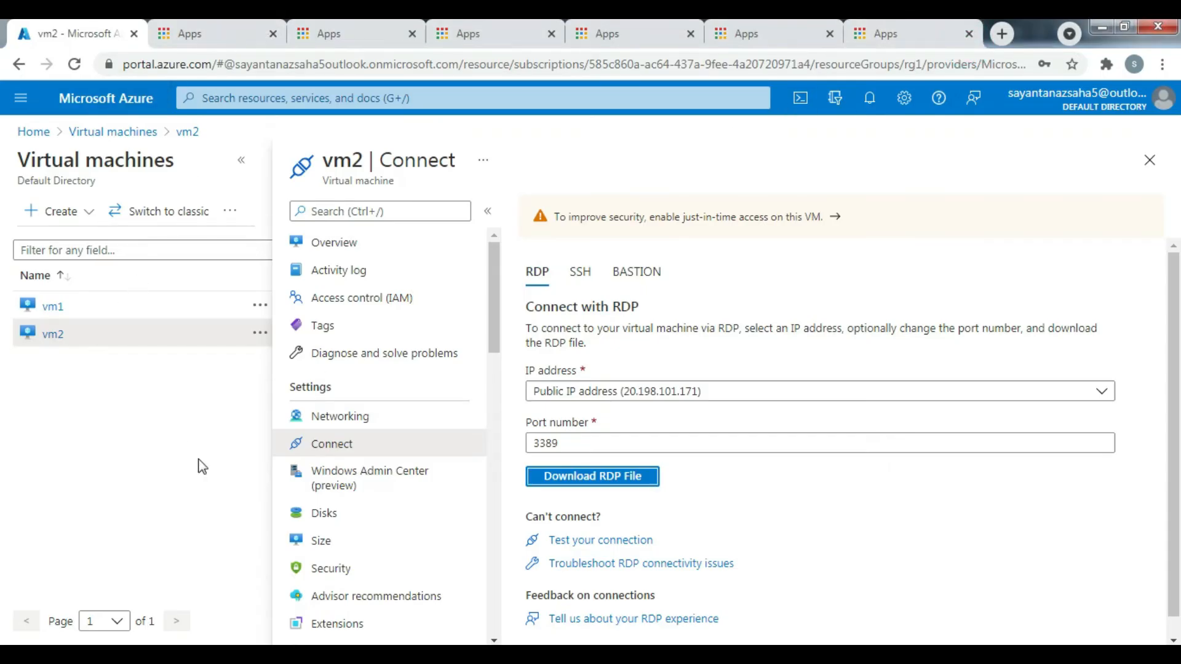
pyautogui.click(48, 335)
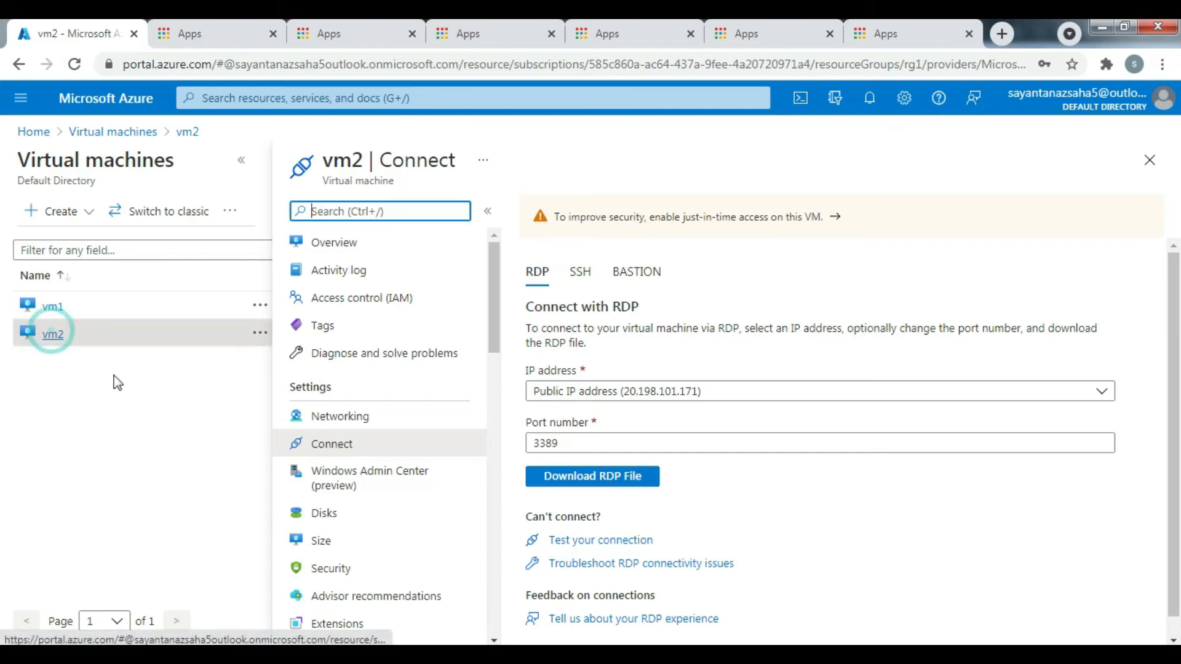
pyautogui.click(1149, 160)
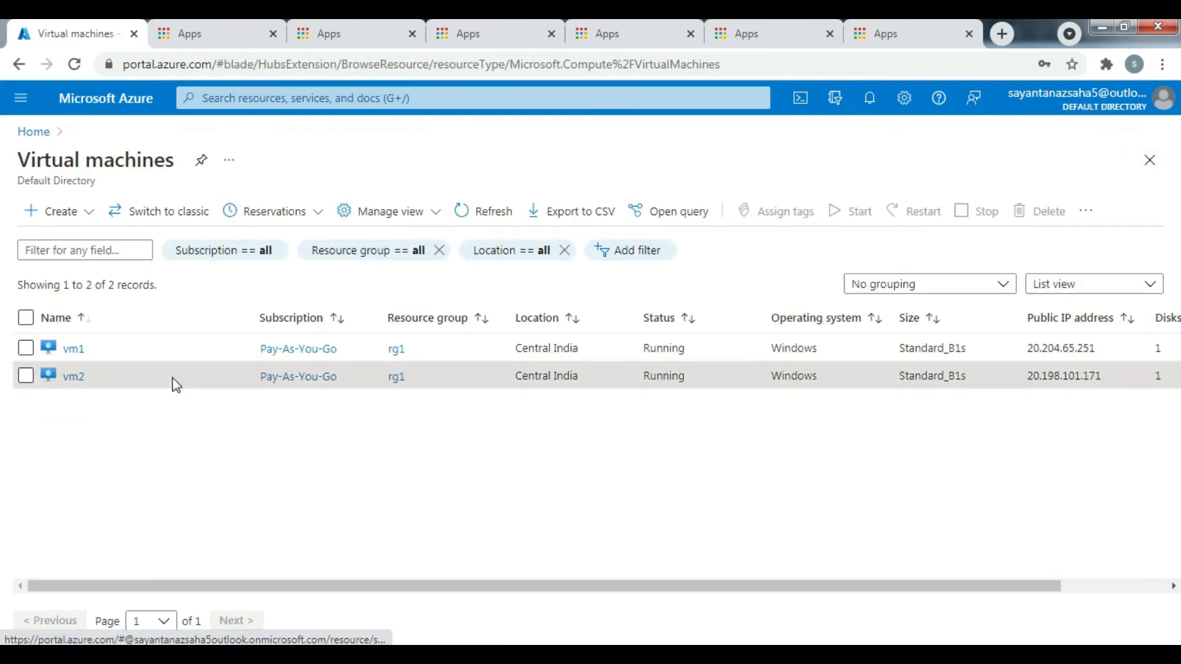
pyautogui.click(74, 376)
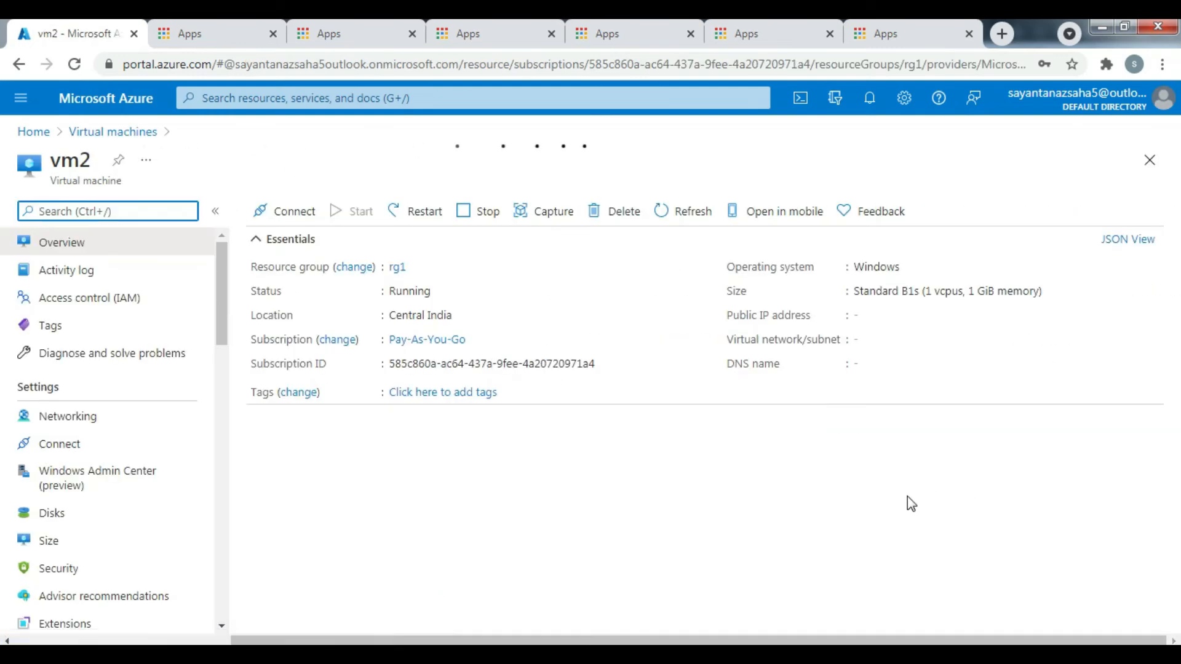
pyautogui.scroll(-2, 903, 505)
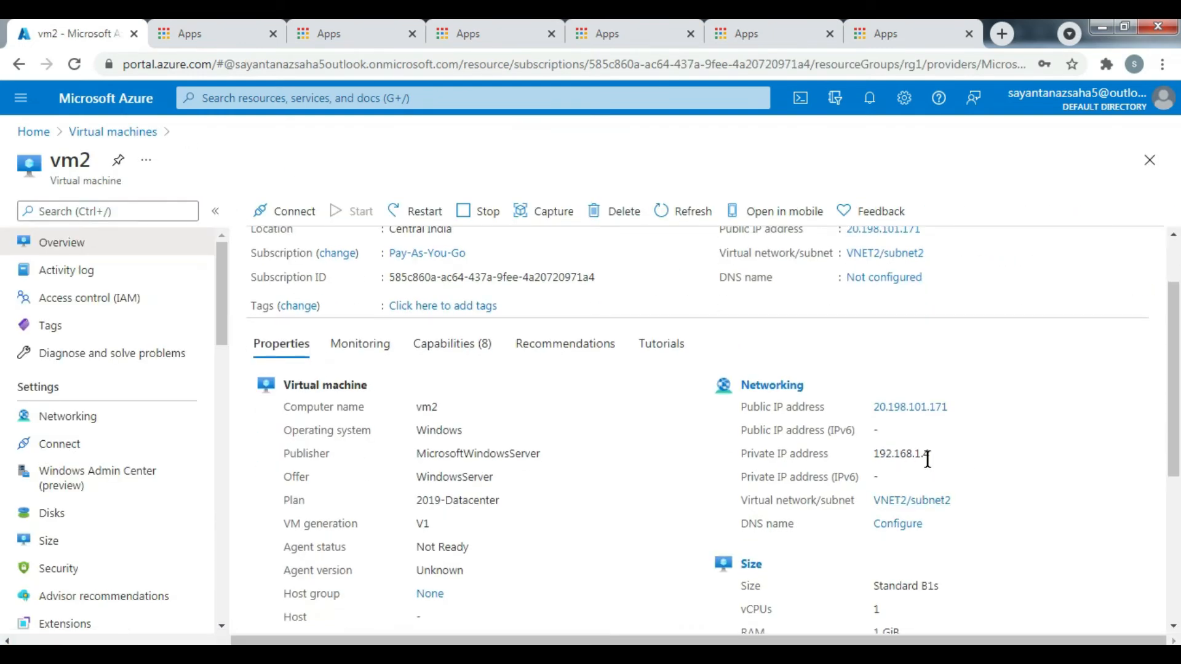
# - Compare vm2's private IP address with the VNET2 subnet range in the Notepad notes and review vm2's remaining properties
pyautogui.hotkey('alt', 'Tab')
pyautogui.click(435, 474)
pyautogui.moveTo(291, 404); pyautogui.dragTo(367, 404)
pyautogui.click(333, 429)
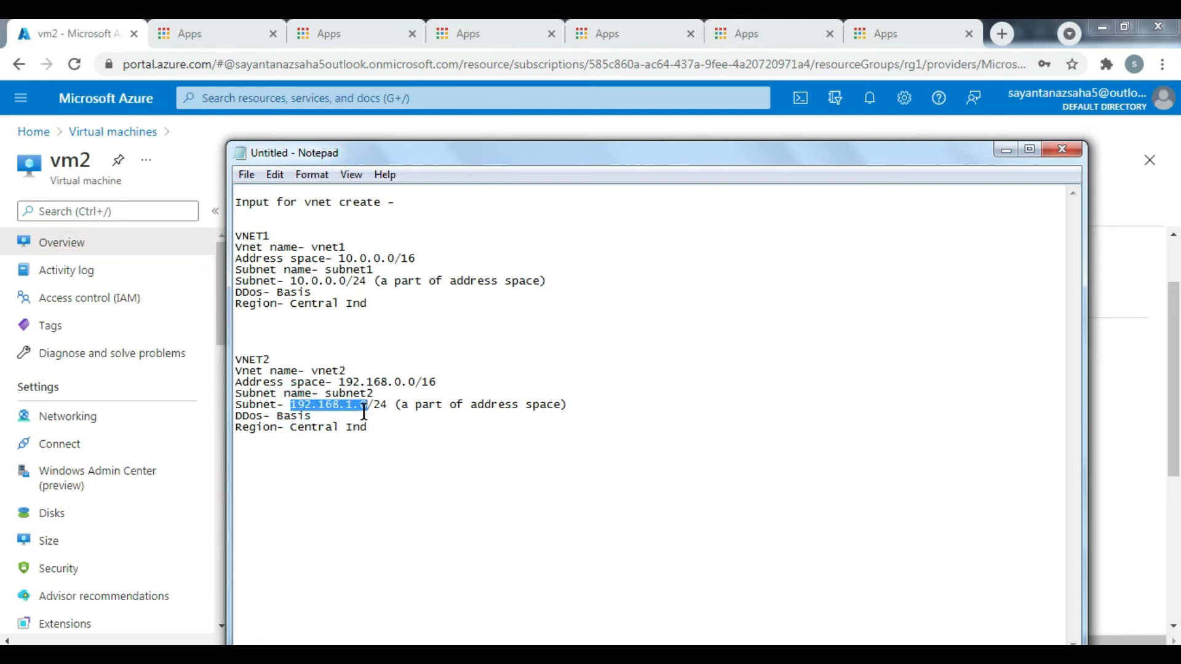
pyautogui.moveTo(723, 161); pyautogui.dragTo(593, 134)
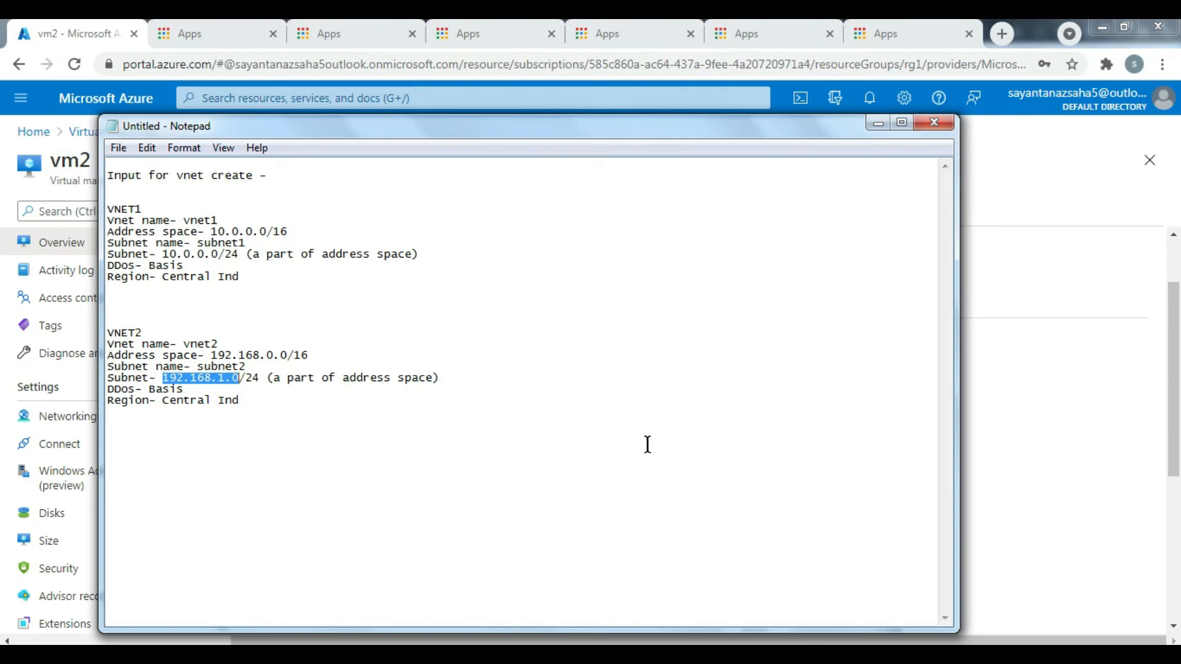
pyautogui.click(878, 123)
pyautogui.moveTo(935, 455); pyautogui.dragTo(878, 449)
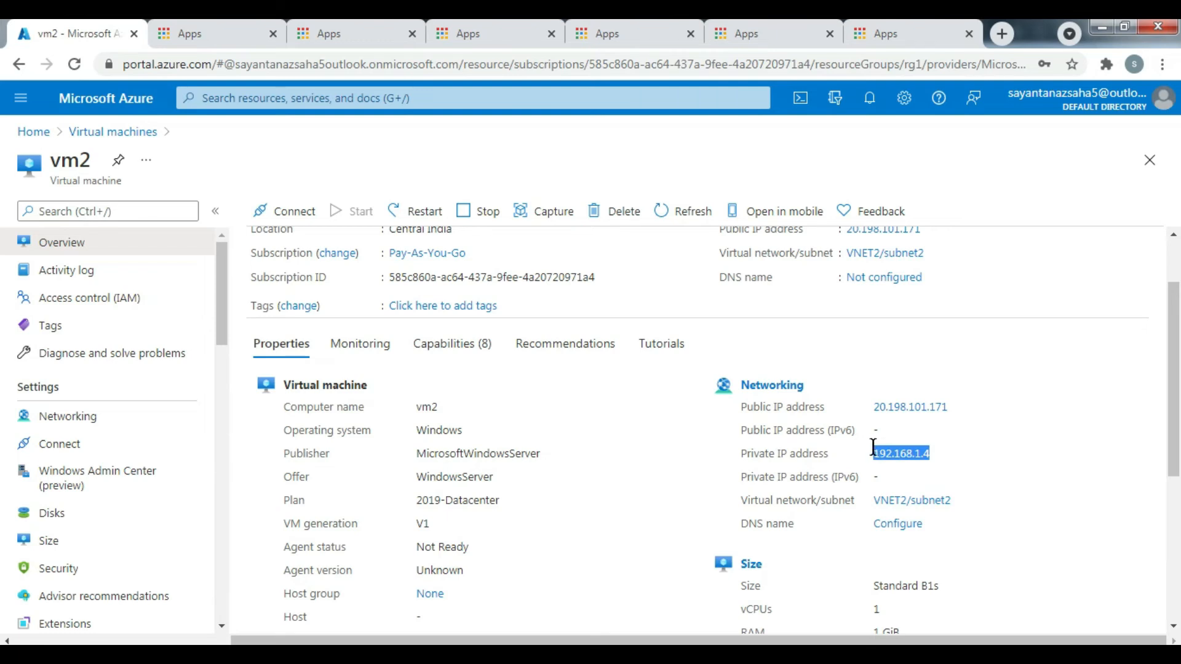
pyautogui.click(939, 462)
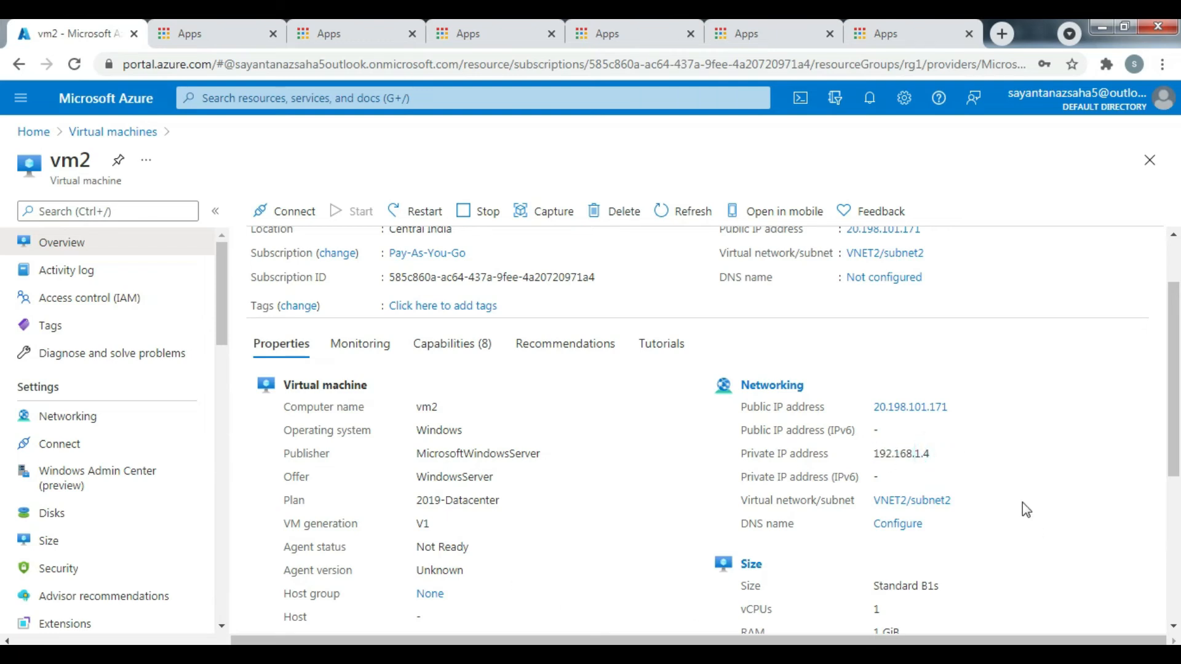
pyautogui.scroll(-3, 467, 467)
pyautogui.scroll(-2, 508, 481)
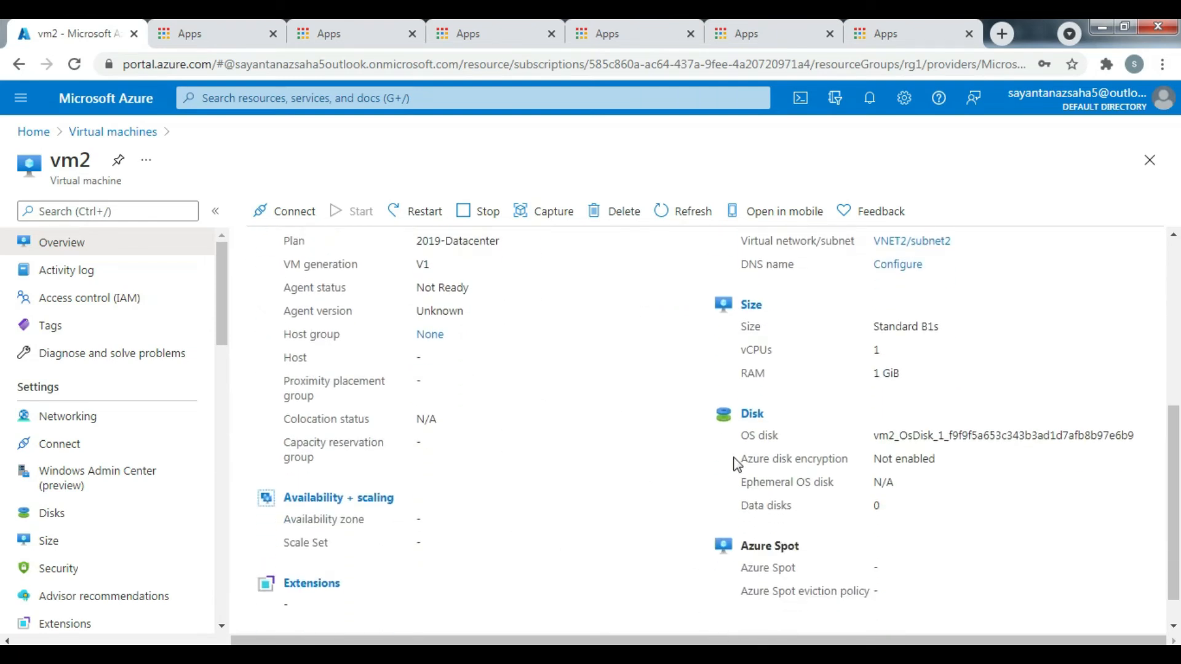
pyautogui.scroll(6, 738, 466)
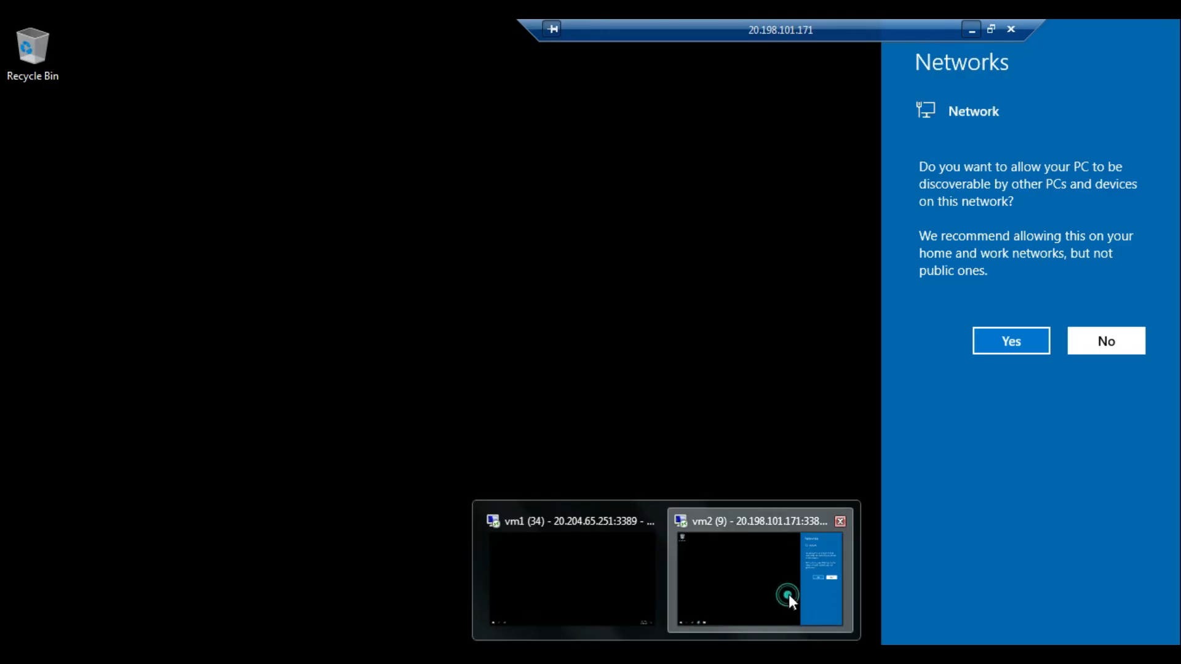
# - Switch to the vm2 remote desktop session and close the Windows Admin Center notice and Server Manager
pyautogui.click(789, 594)
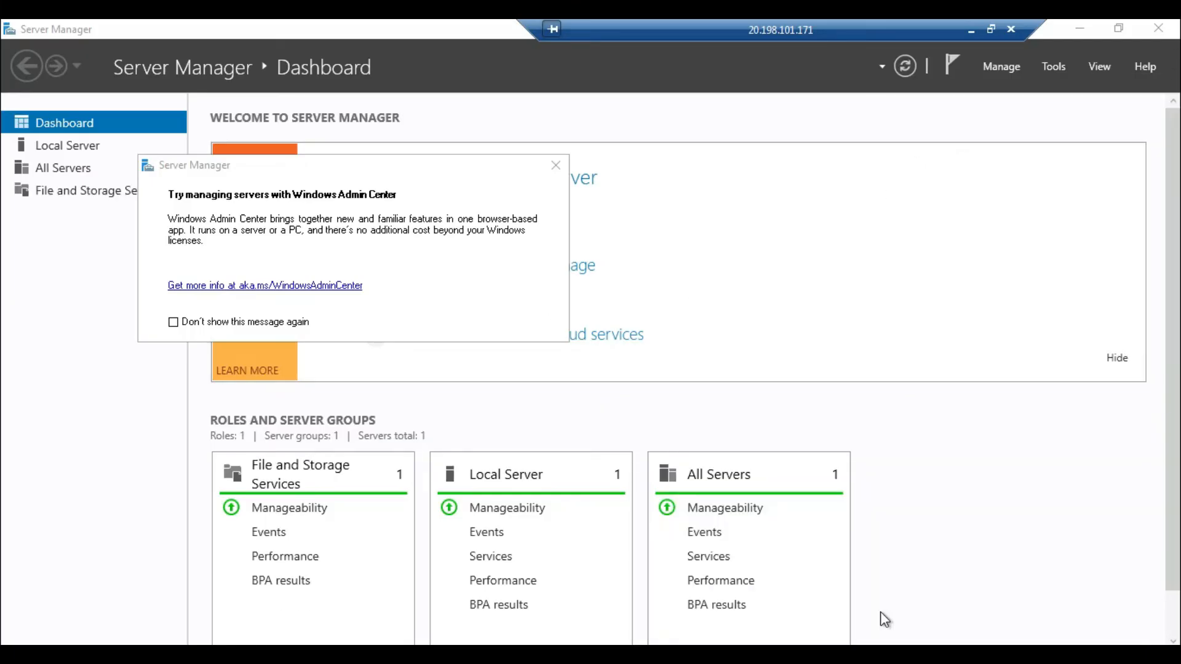
pyautogui.click(557, 165)
pyautogui.click(1153, 29)
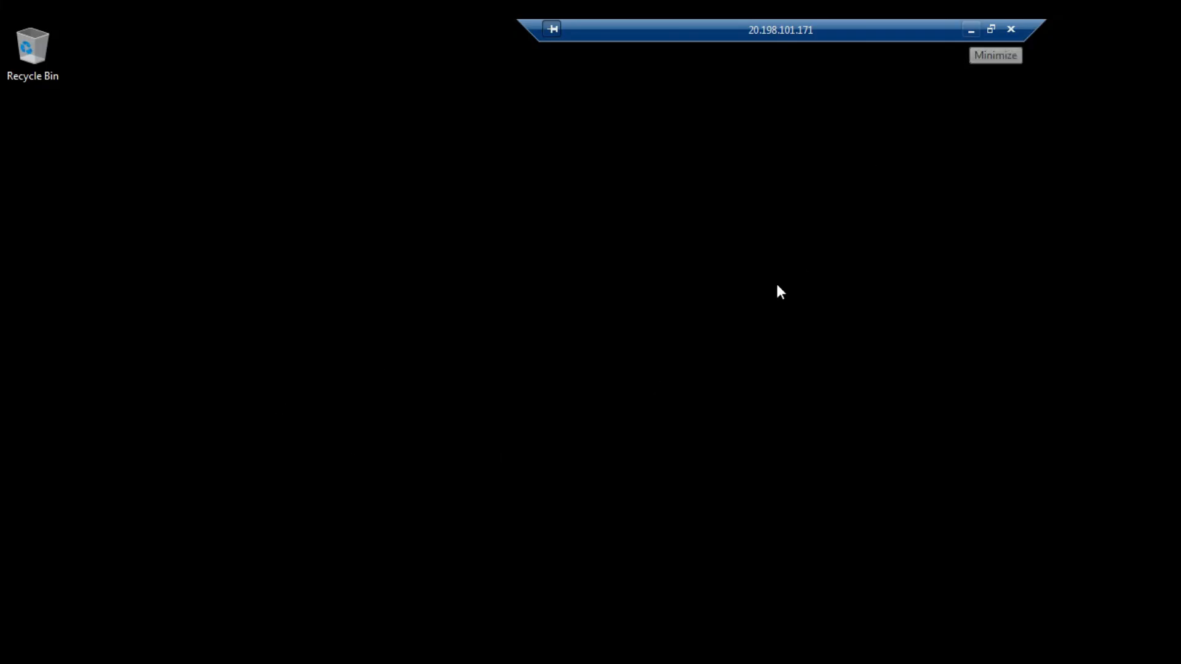
# - Open a command prompt on vm2 and run ipconfig to examine its IP configuration
pyautogui.press('super+r')
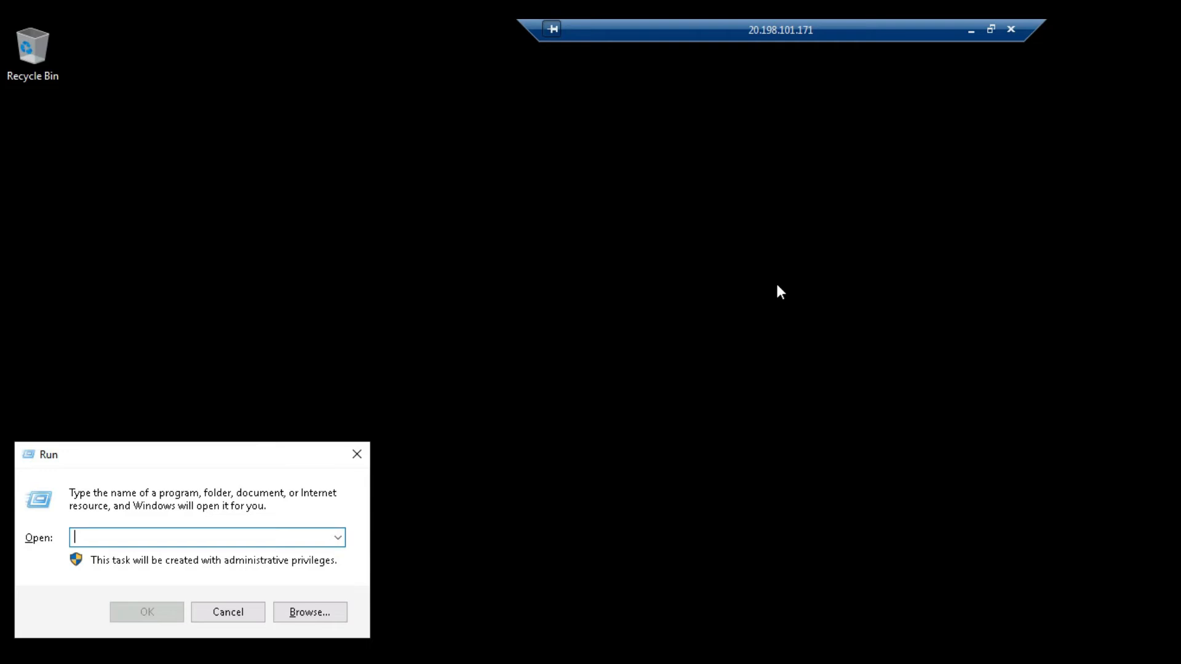
pyautogui.write('cmd')
pyautogui.press('Return')
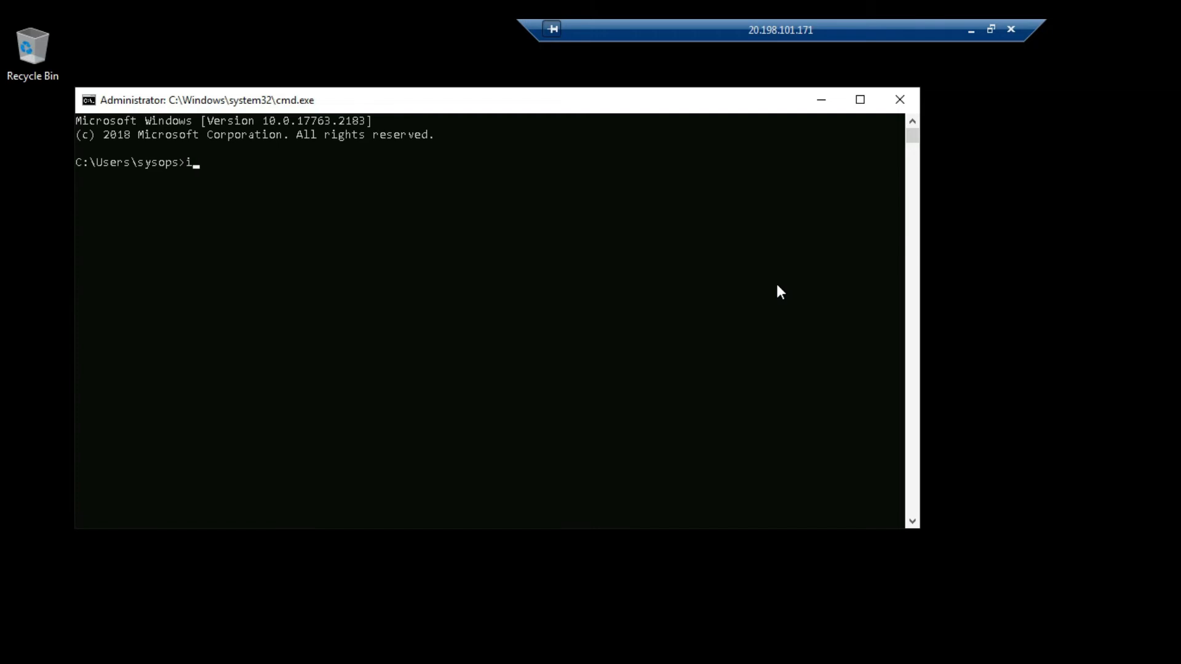
pyautogui.write('ipconfig')
pyautogui.press('Return')
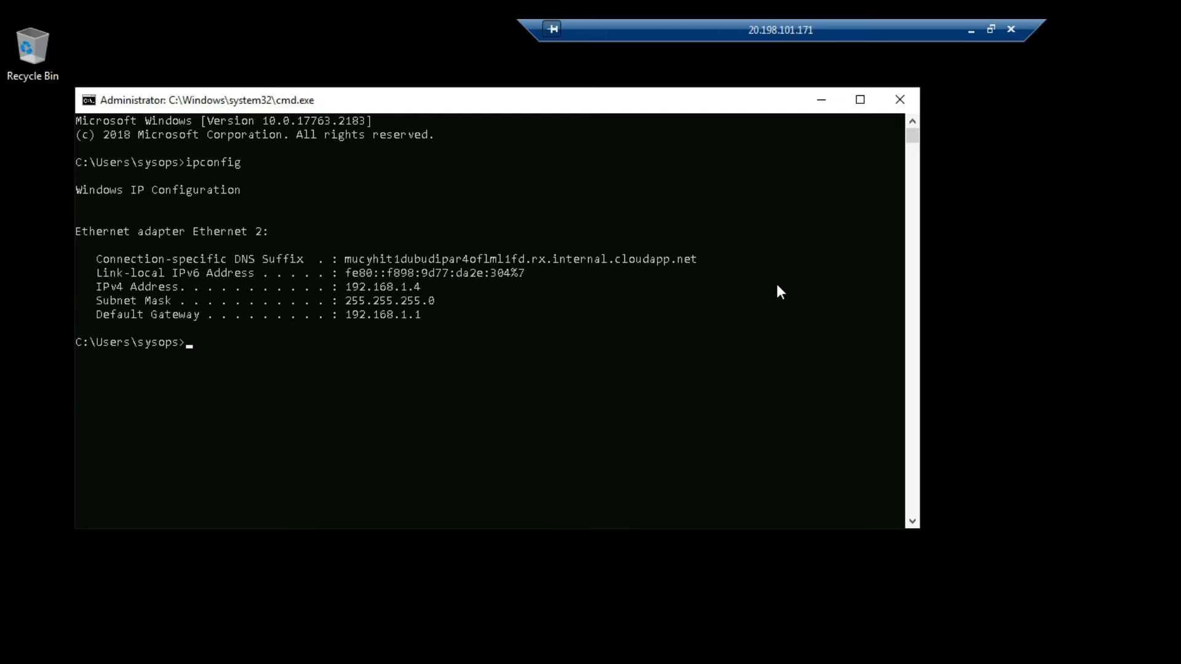
pyautogui.click(296, 436)
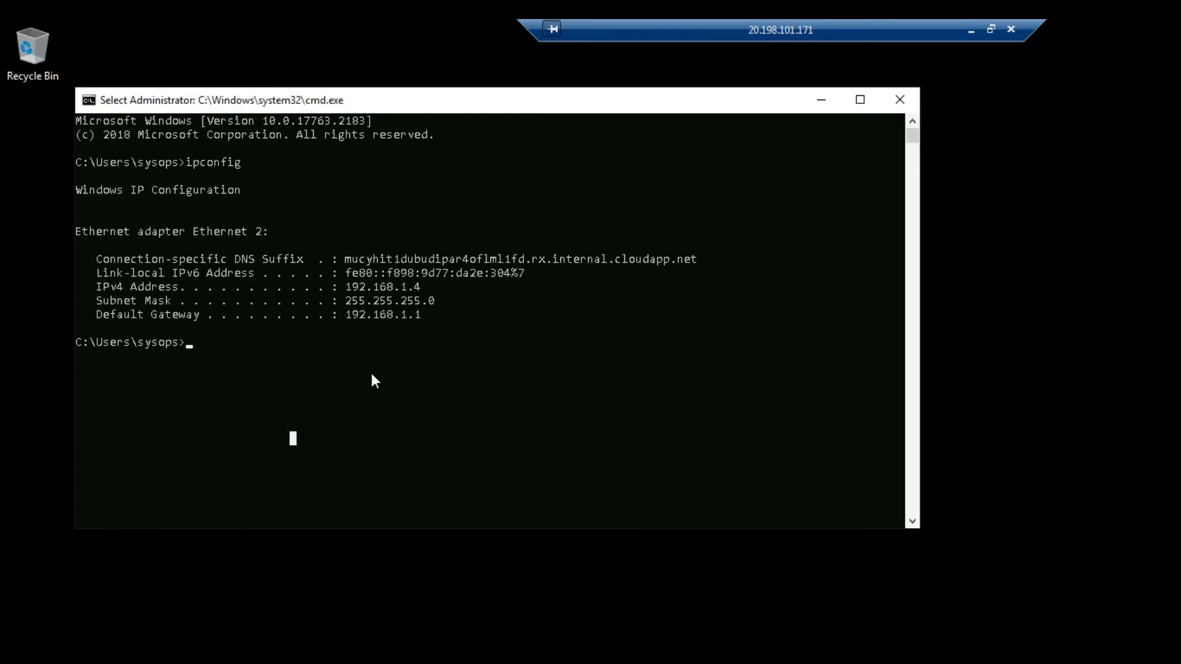
# - Launch Remote Desktop Connection on vm2 with mstsc and move its window and the session bar clear of the work area
pyautogui.press('super+r')
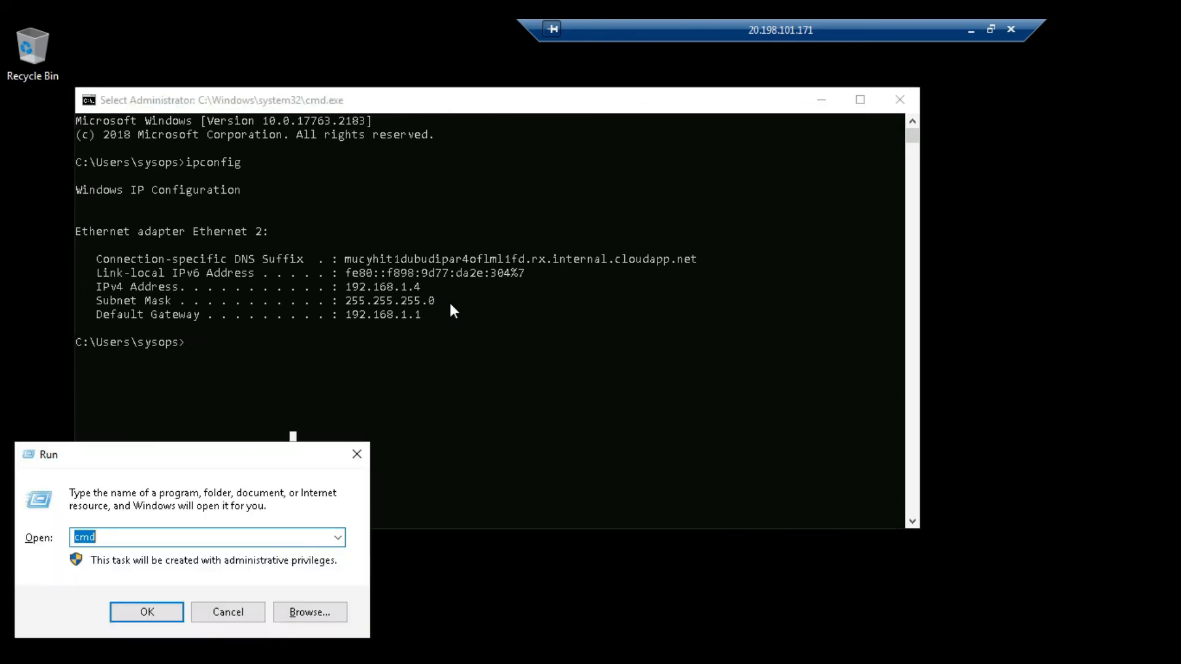
pyautogui.write('mstsc')
pyautogui.press('Return')
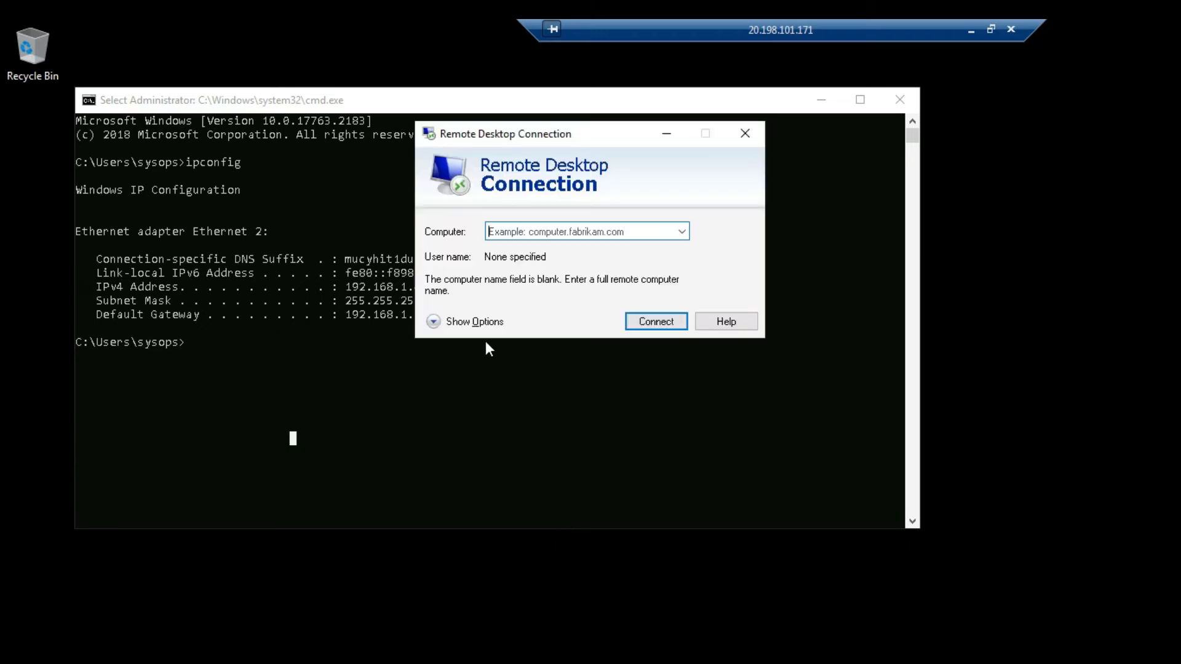
pyautogui.moveTo(512, 141); pyautogui.dragTo(578, 183)
pyautogui.click(580, 272)
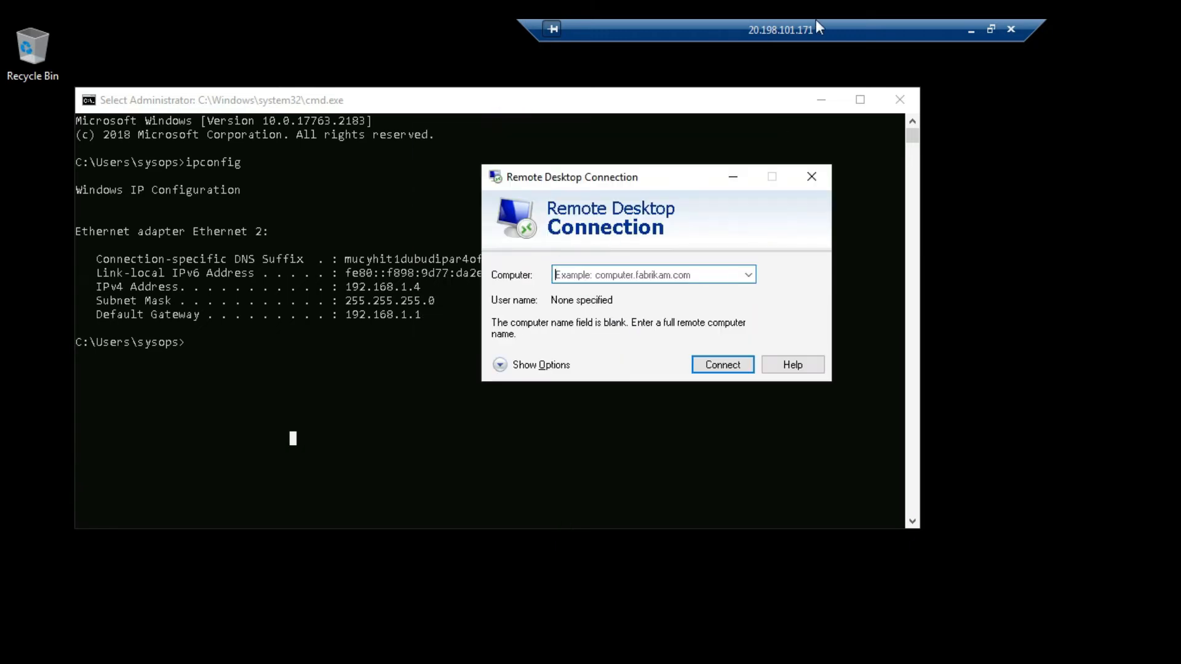
pyautogui.moveTo(823, 27); pyautogui.dragTo(645, 28)
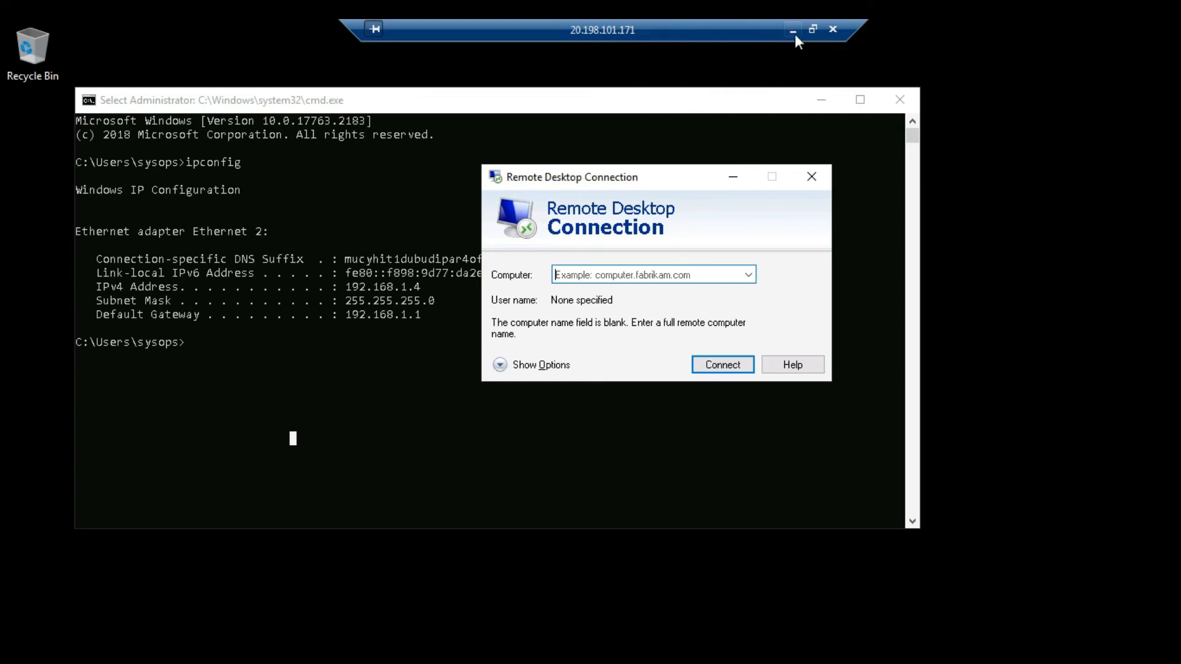
pyautogui.click(603, 275)
# - Return to the Azure portal and open vm1's overview to look up its private IP address
pyautogui.click(792, 28)
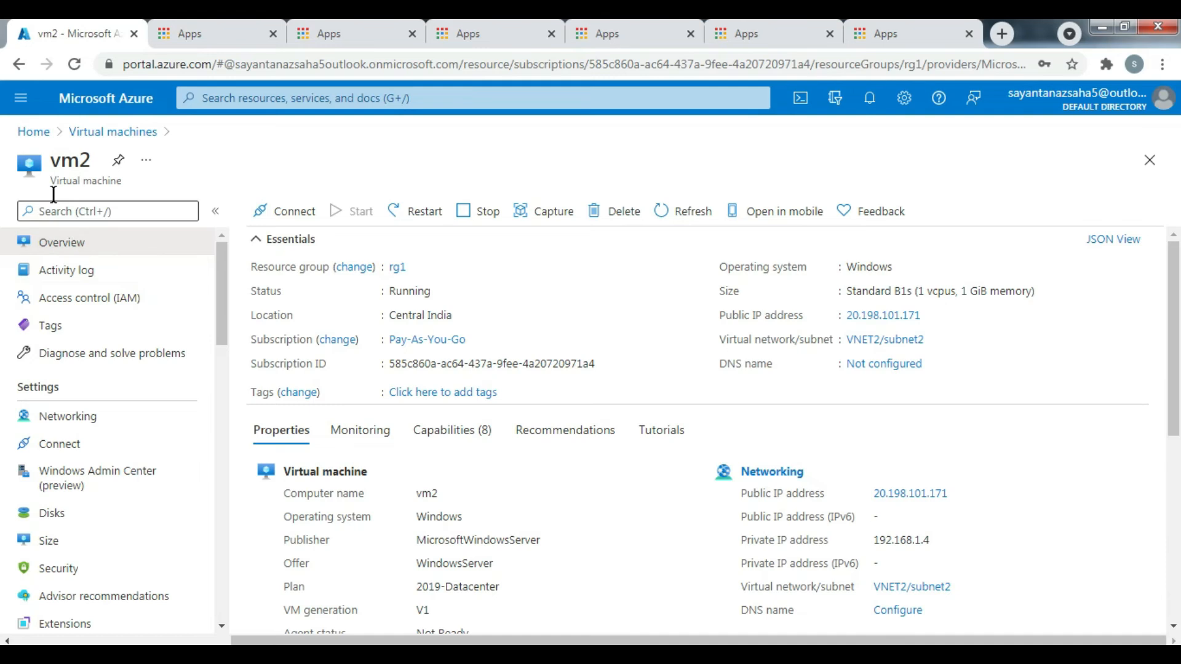
pyautogui.click(96, 131)
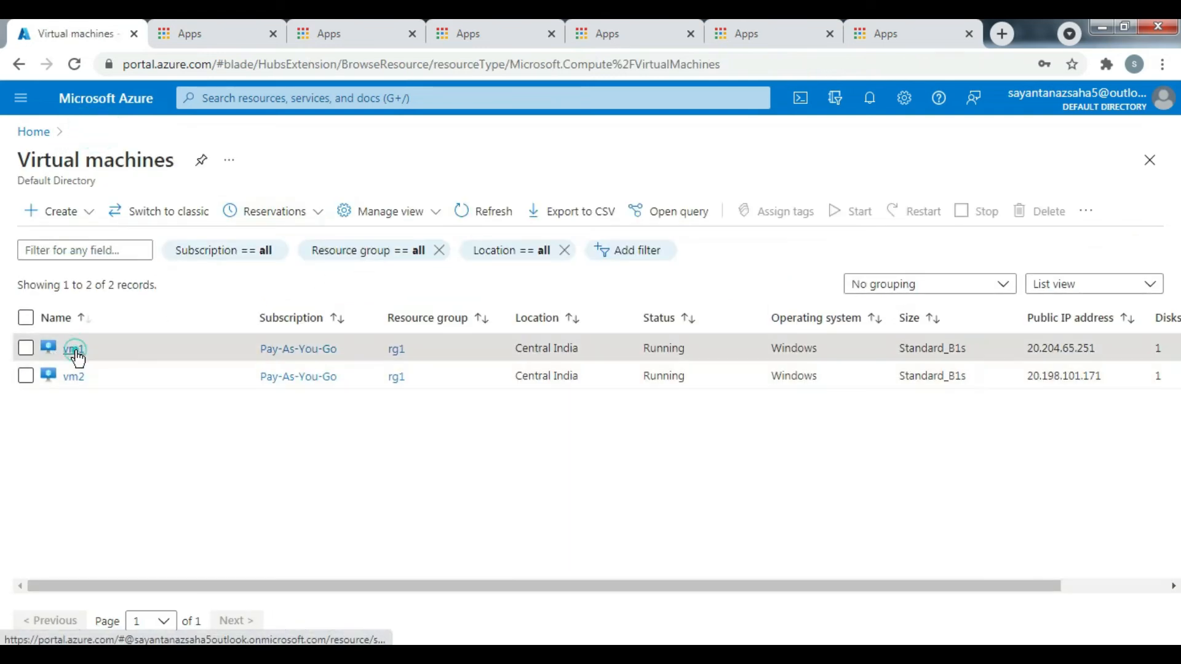
pyautogui.click(73, 349)
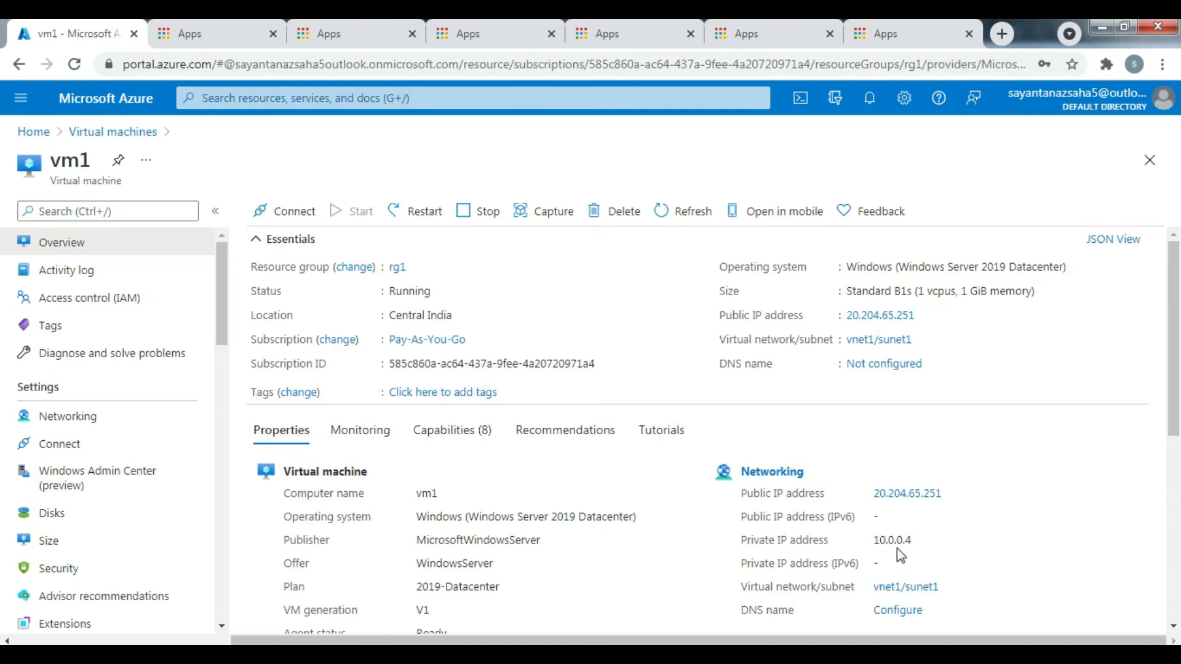
# - Try to connect from vm2 to vm1 by remote desktop using the private IP address 10.0.0.4
pyautogui.click(776, 589)
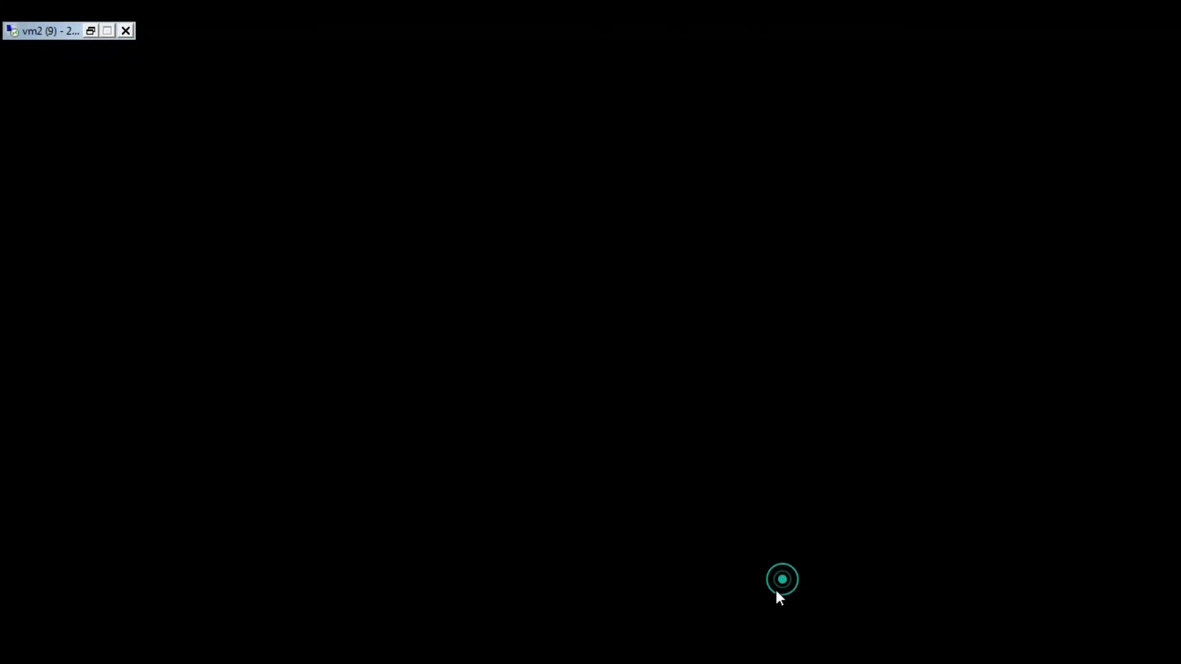
pyautogui.click(576, 270)
pyautogui.write('10.0.0.4')
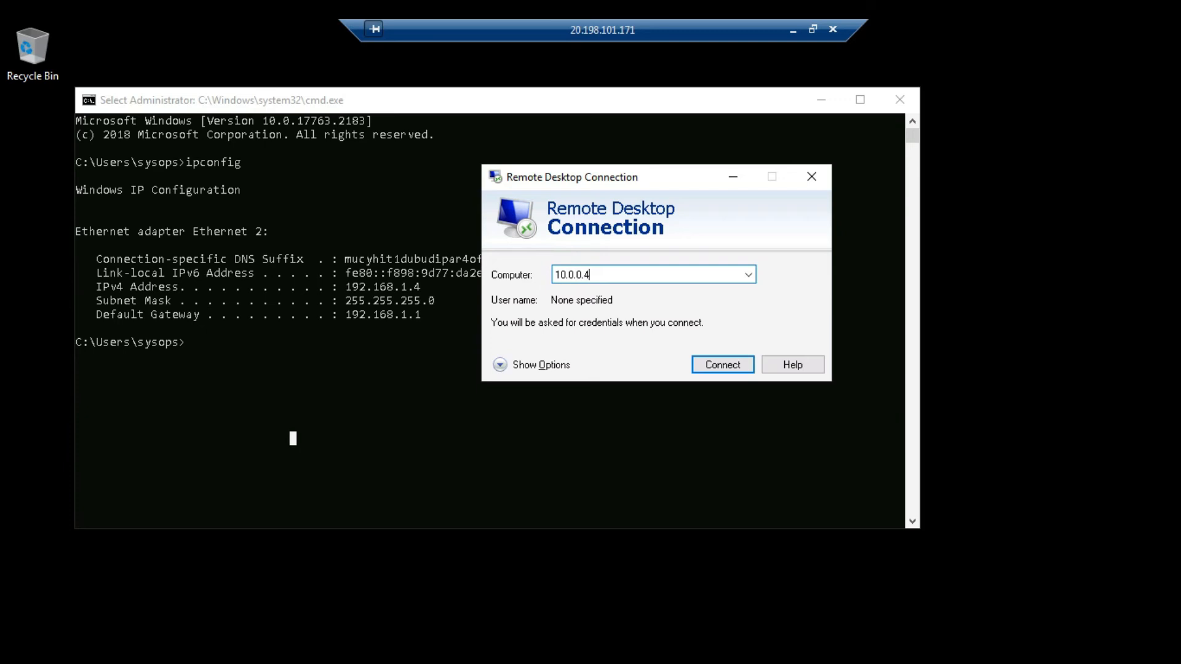
pyautogui.click(722, 369)
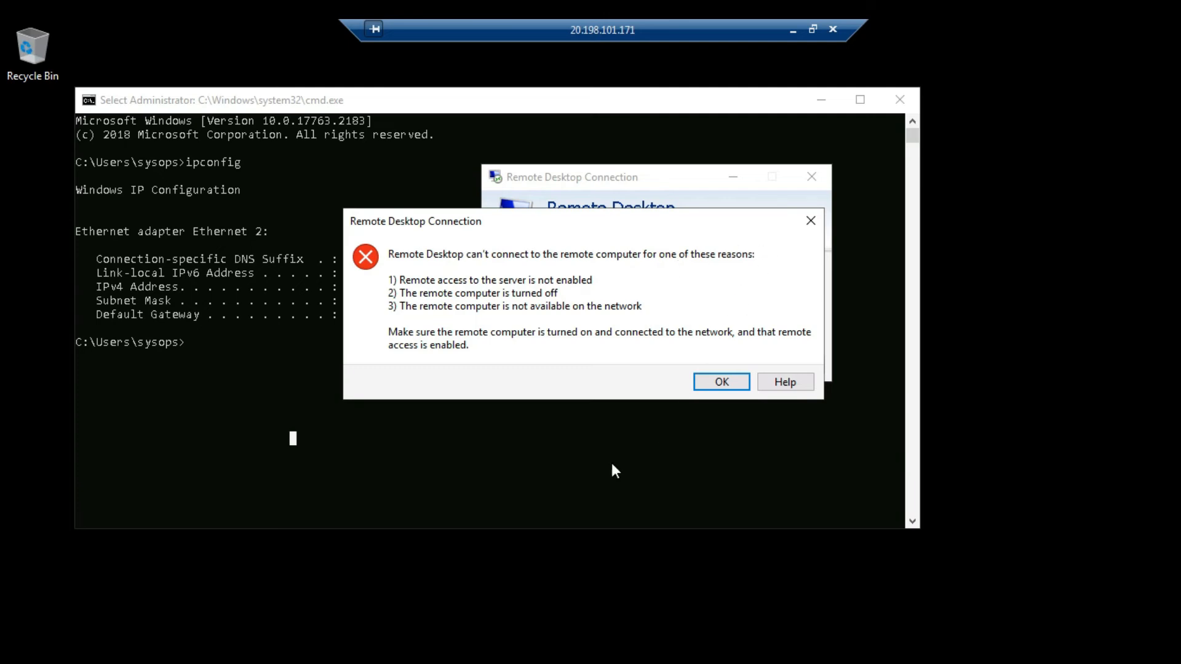
# - Return to the Azure portal and open the peerings of the virtual network vnet1
pyautogui.click(792, 29)
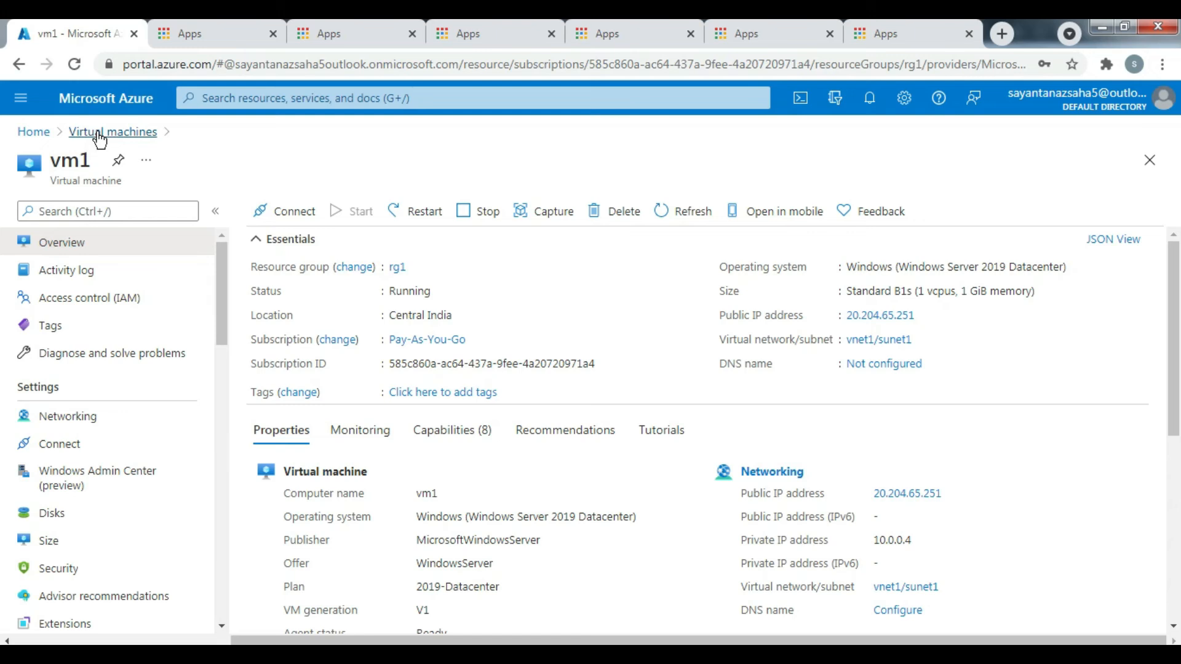
pyautogui.click(34, 132)
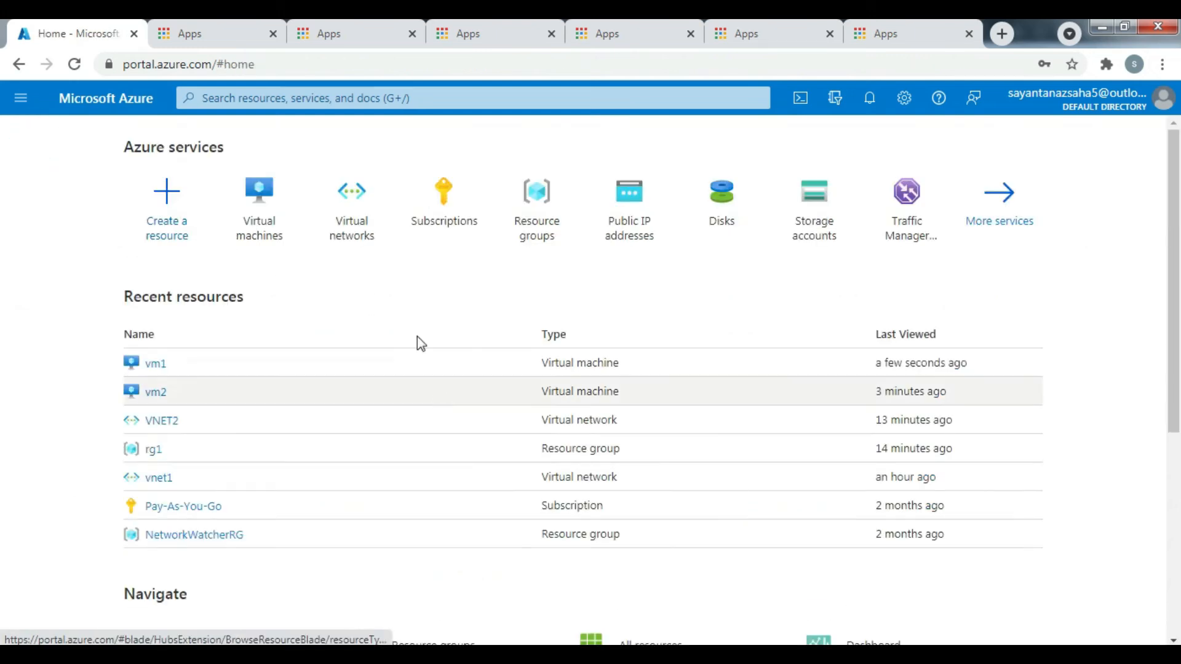
pyautogui.click(352, 223)
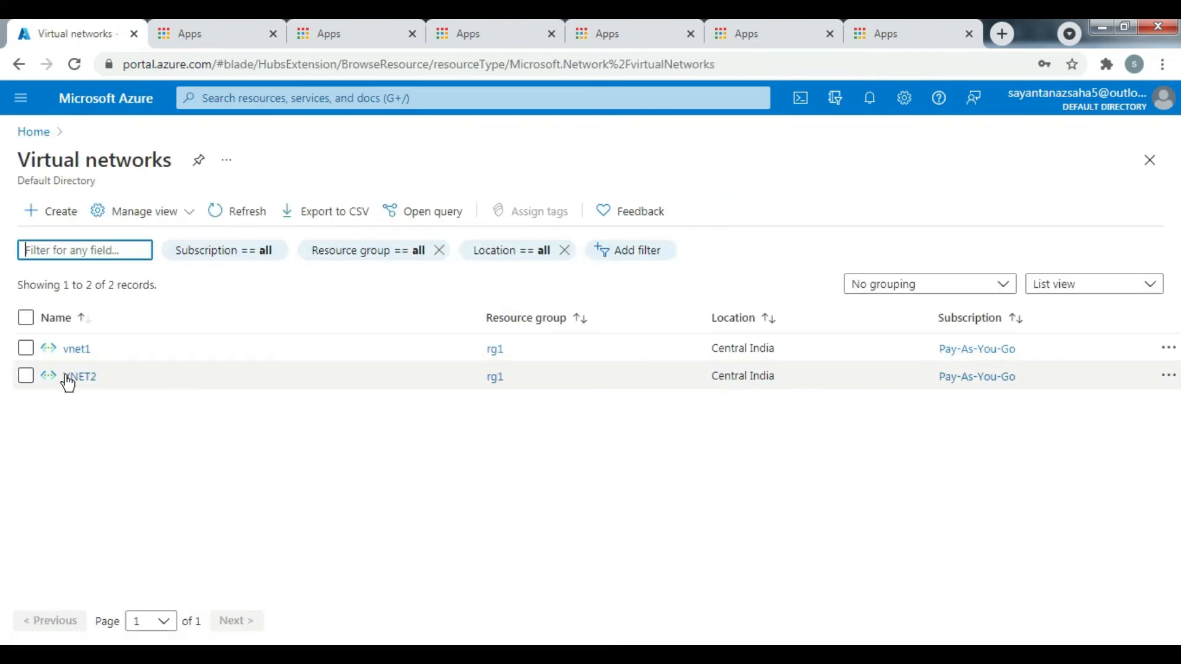
pyautogui.click(76, 349)
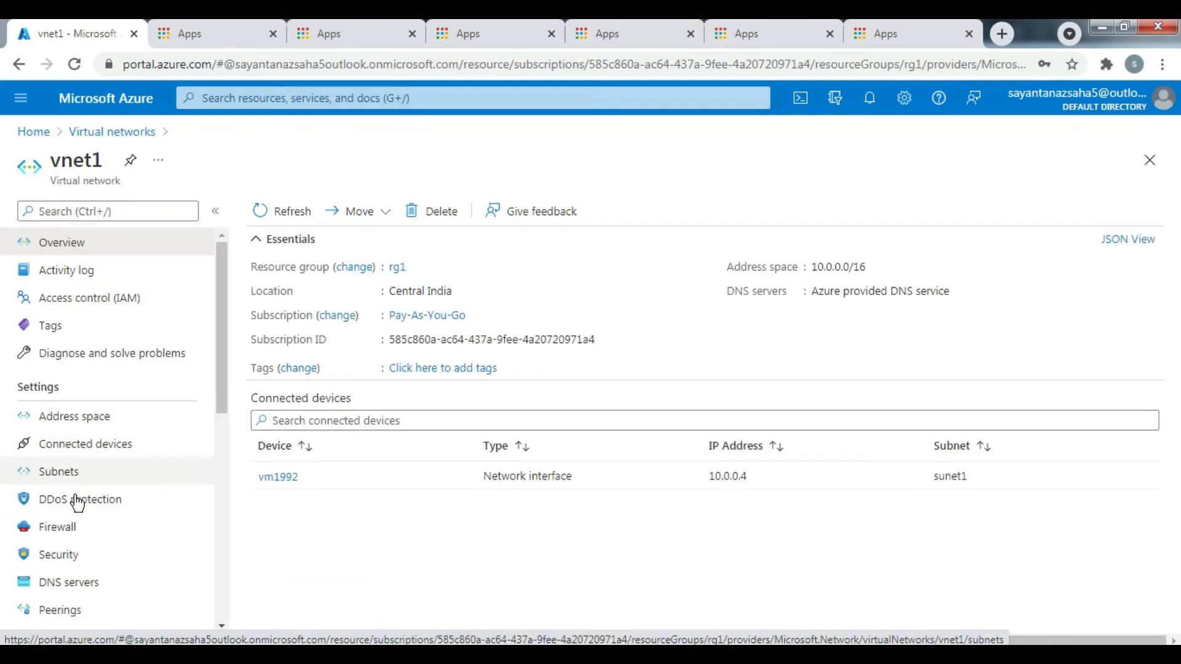
pyautogui.scroll(-1, 81, 466)
pyautogui.scroll(-4, 78, 466)
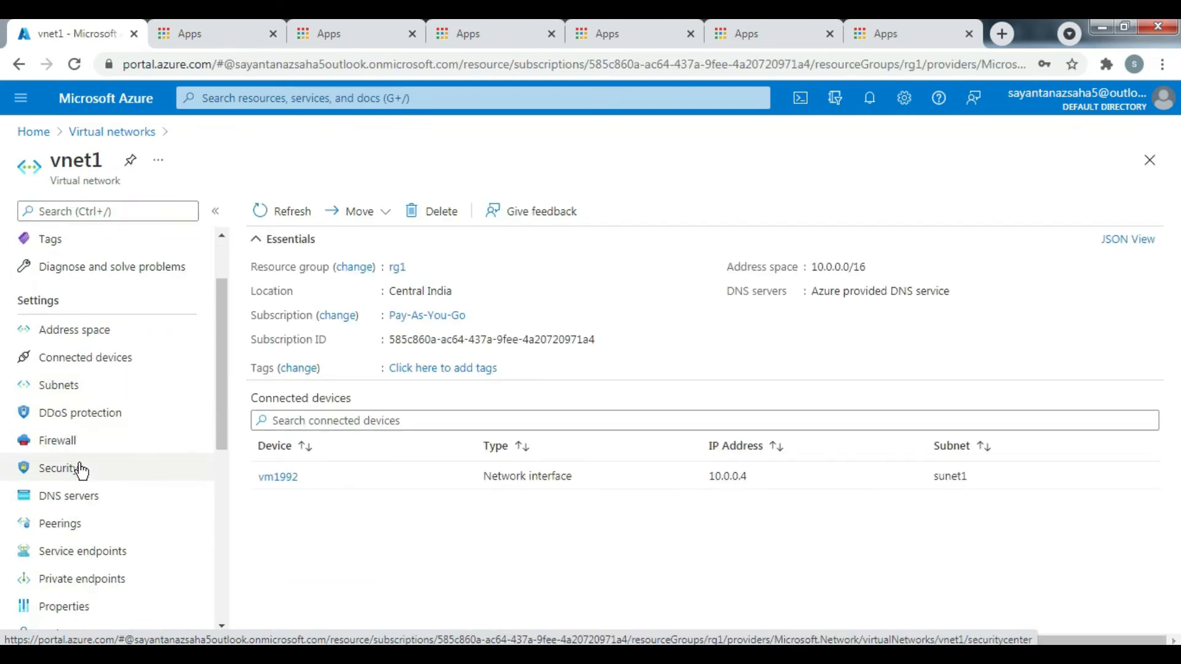
pyautogui.click(73, 444)
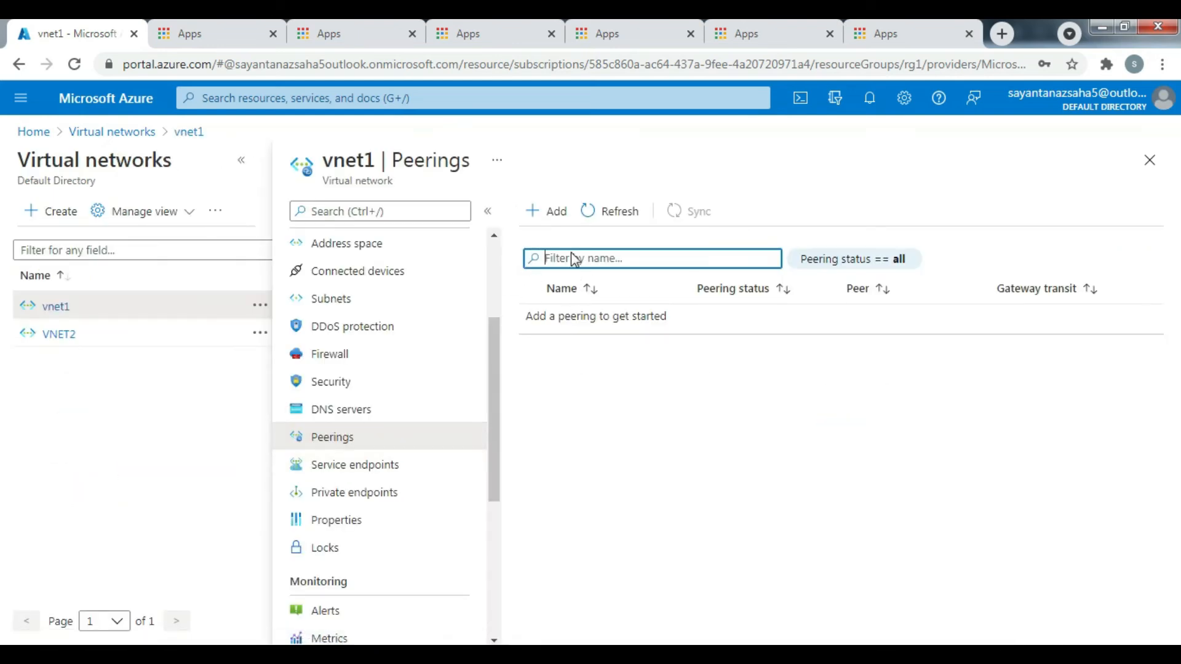
# - Start adding a peering to vnet1 and name this virtual network's peering link vnet1tovnet2
pyautogui.click(558, 215)
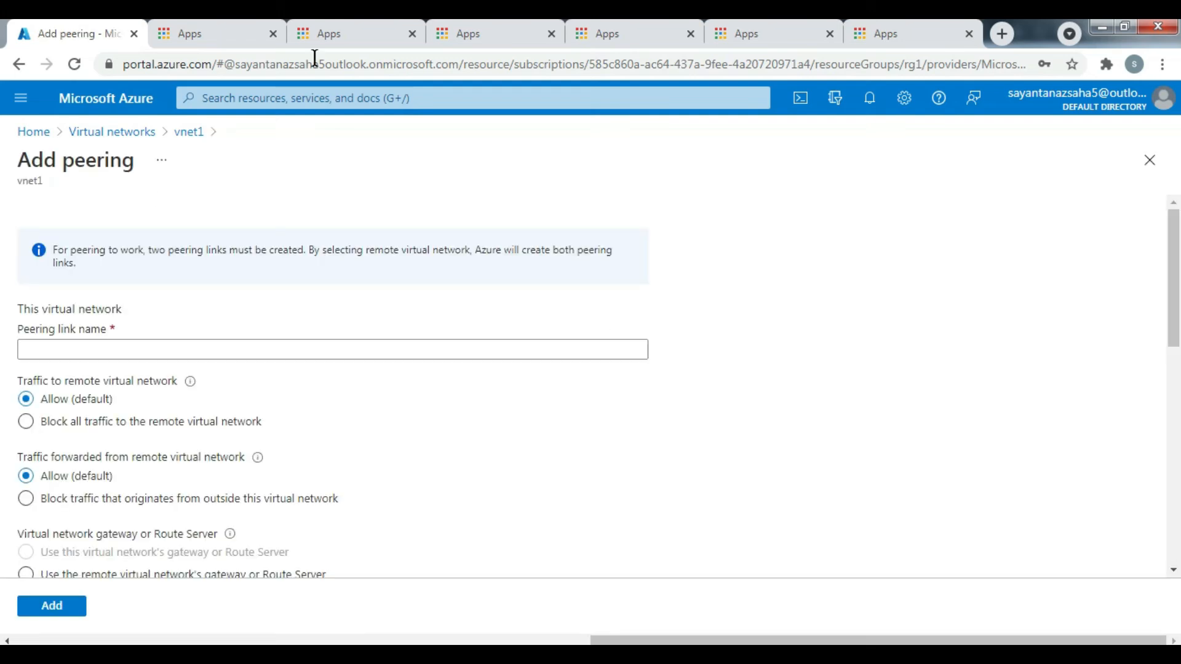
pyautogui.click(79, 355)
pyautogui.click(46, 349)
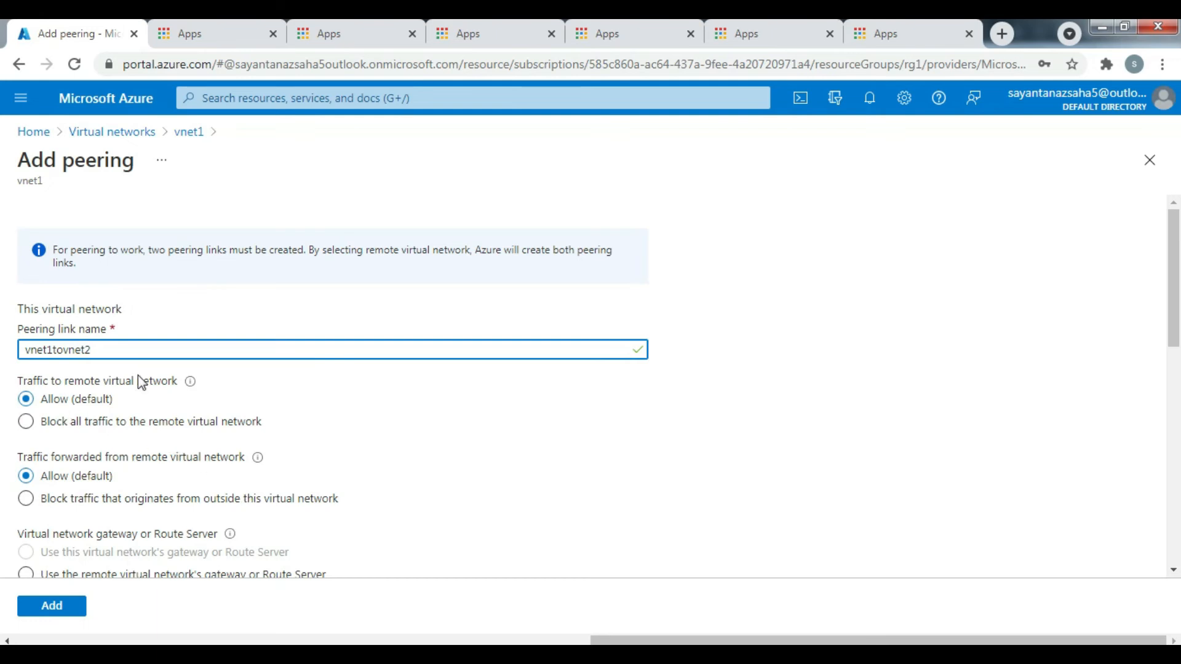
# - Name the remote virtual network's peering link vnet2tovnet1
pyautogui.scroll(-1, 132, 378)
pyautogui.scroll(-5, 127, 381)
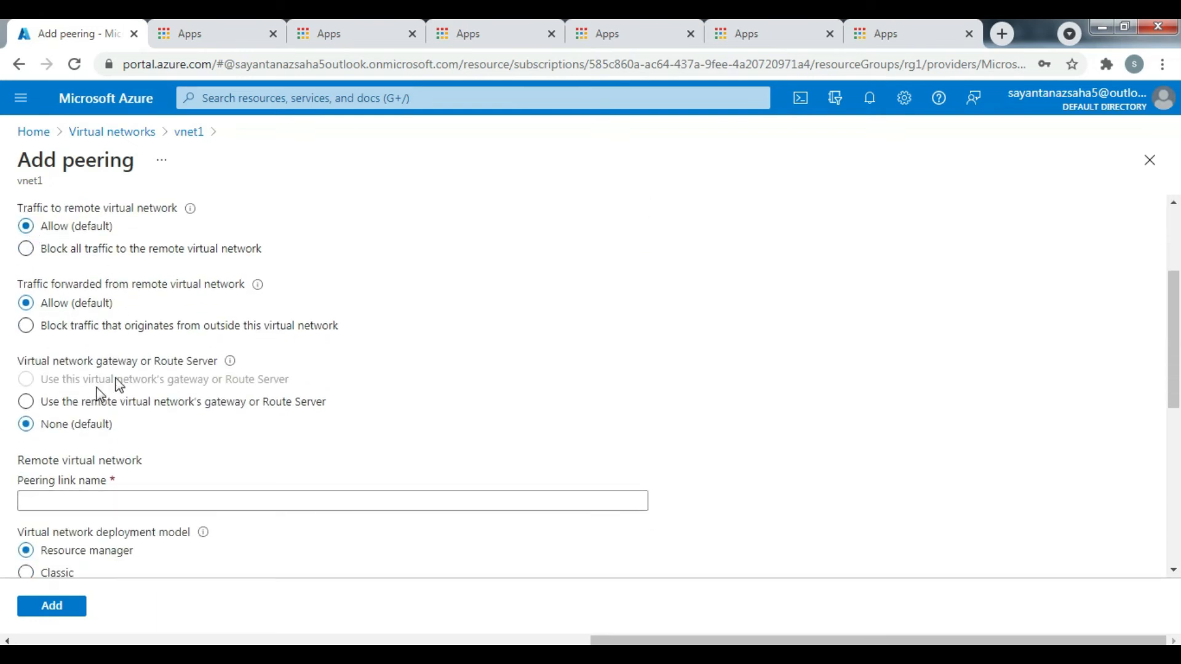
pyautogui.scroll(-4, 91, 394)
pyautogui.scroll(2, 87, 392)
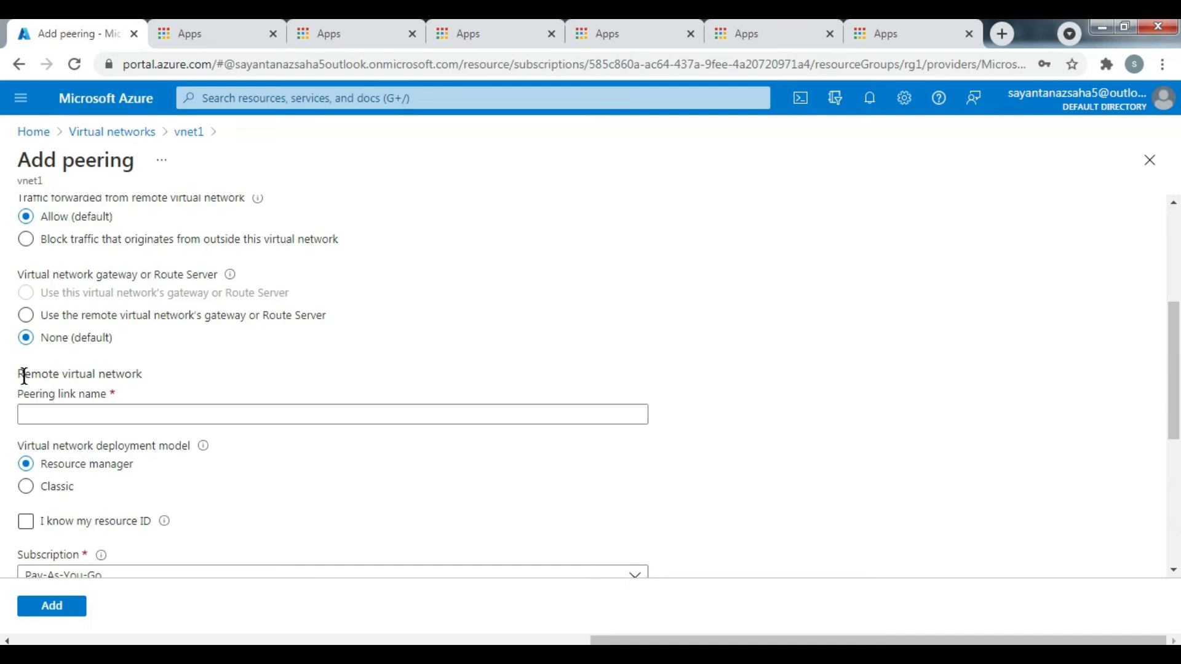
pyautogui.click(103, 414)
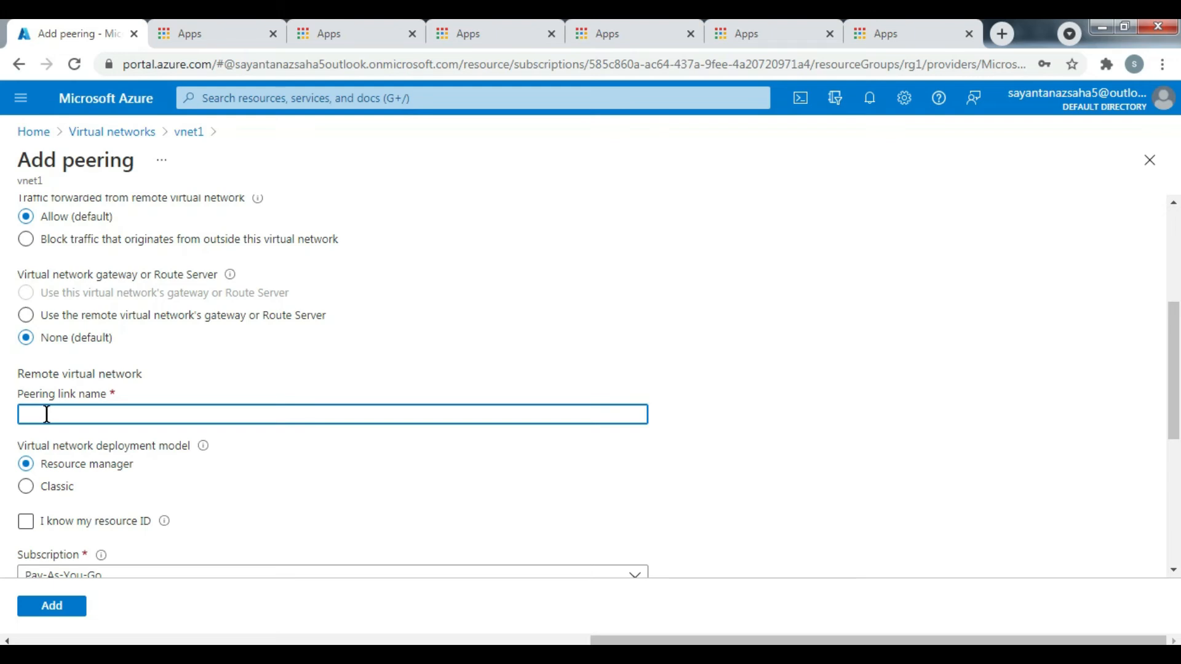
pyautogui.write('net2tovnet1')
# - Choose VNET2 as the remote virtual network for the peering, keeping the default traffic settings
pyautogui.scroll(2, 211, 409)
pyautogui.scroll(2, 211, 409)
pyautogui.scroll(-7, 211, 410)
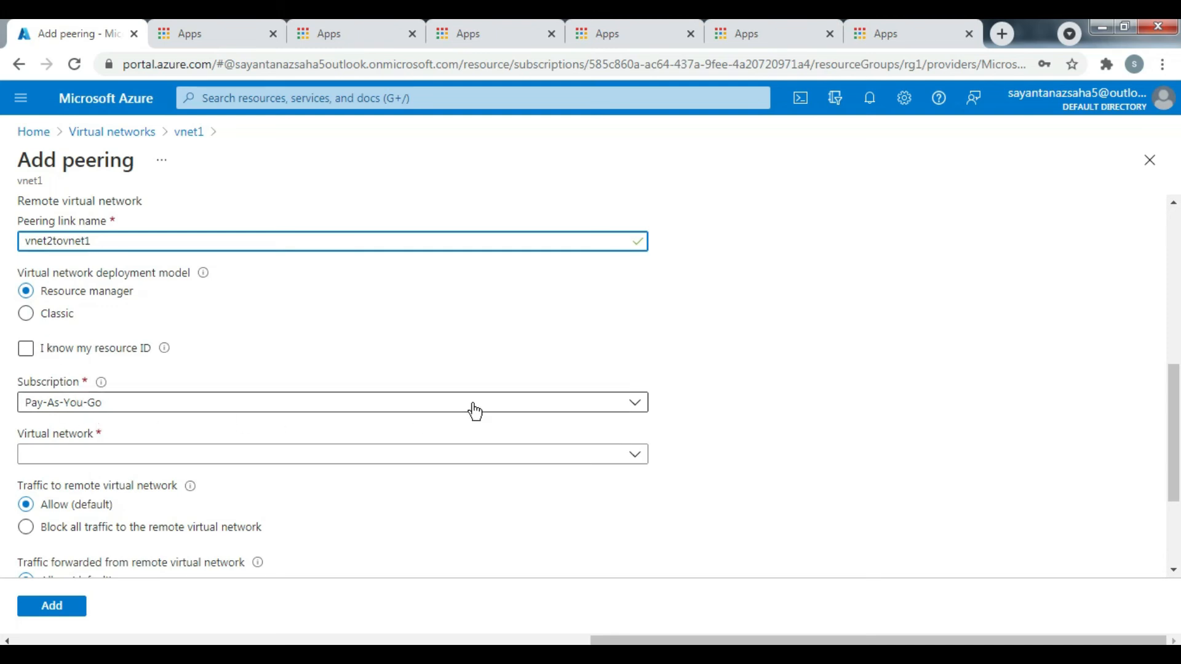
pyautogui.scroll(-1, 116, 414)
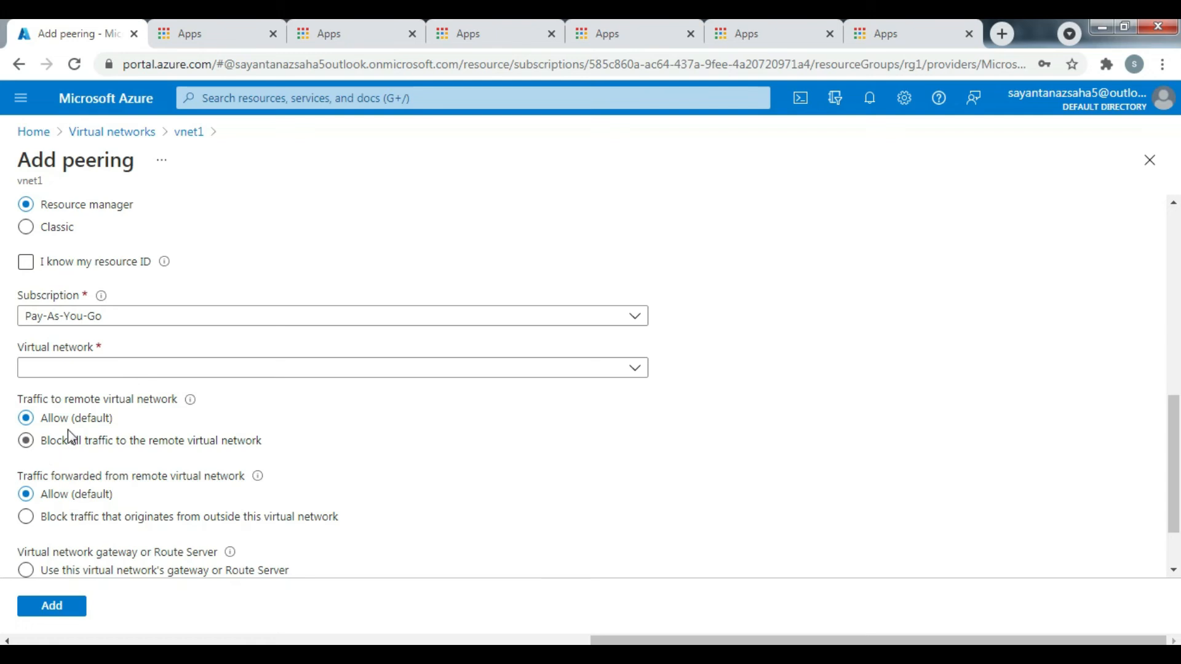
pyautogui.scroll(-1, 40, 458)
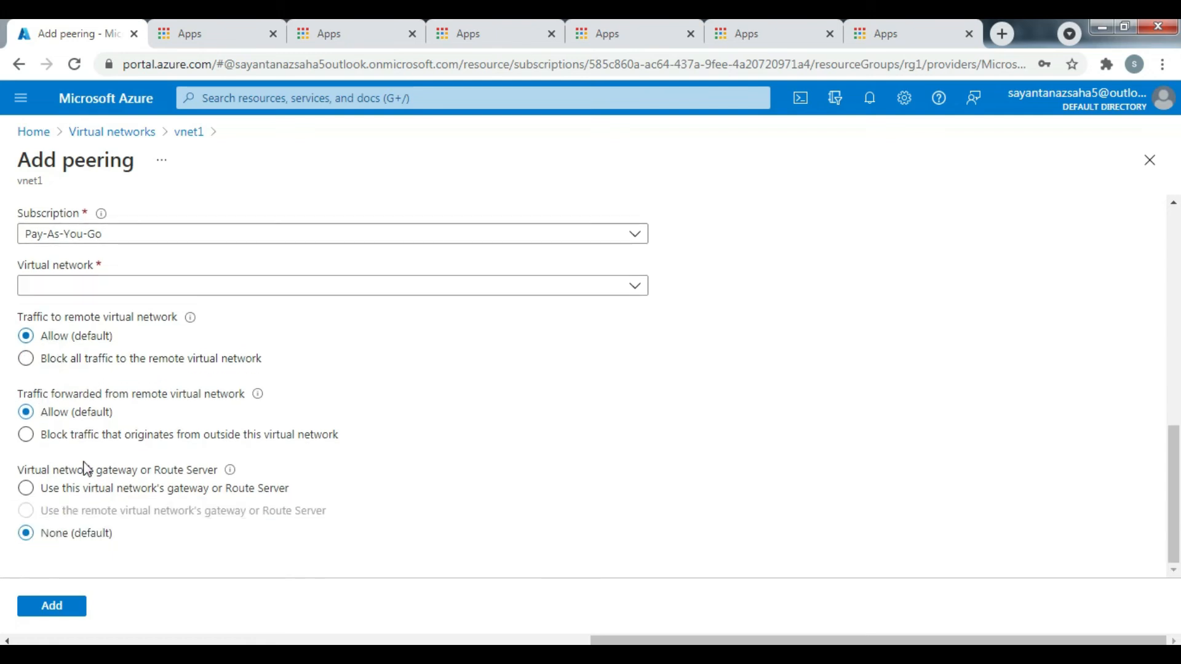
pyautogui.scroll(1, 191, 454)
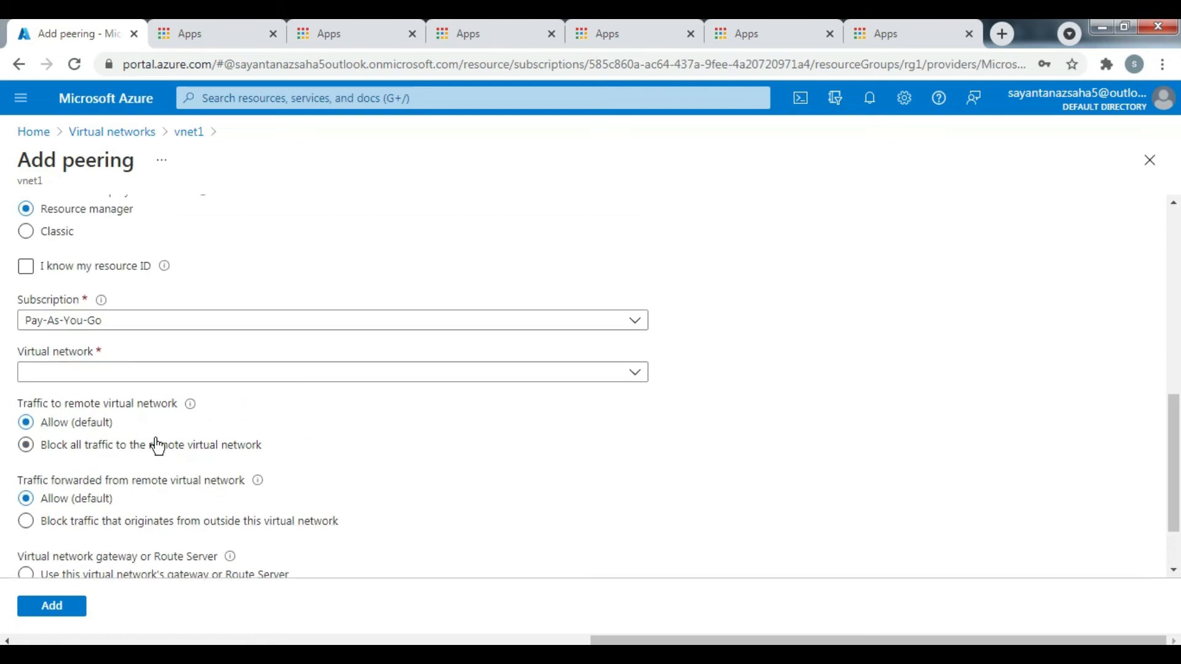
pyautogui.scroll(1, 43, 406)
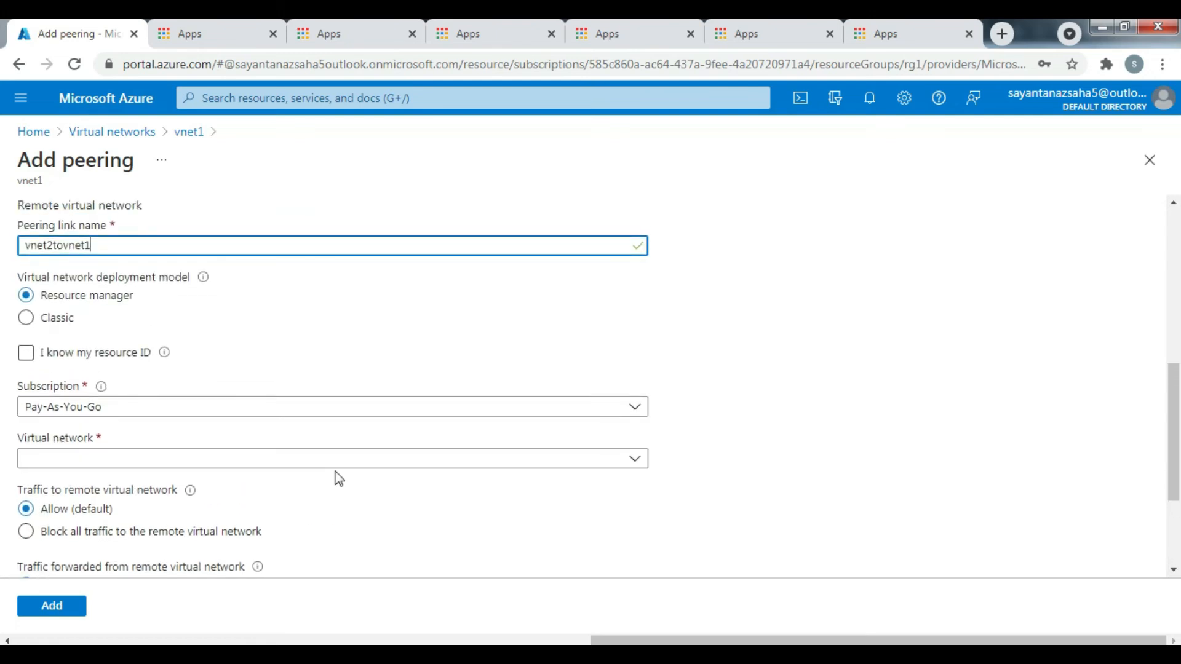
pyautogui.click(300, 460)
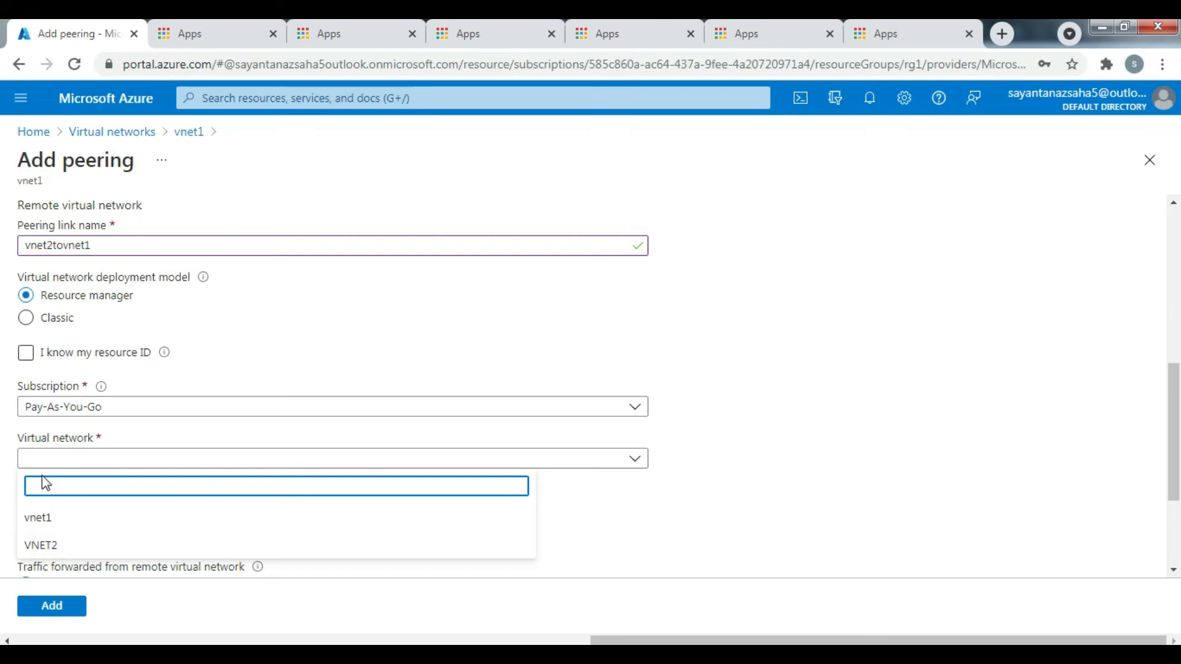
pyautogui.click(51, 549)
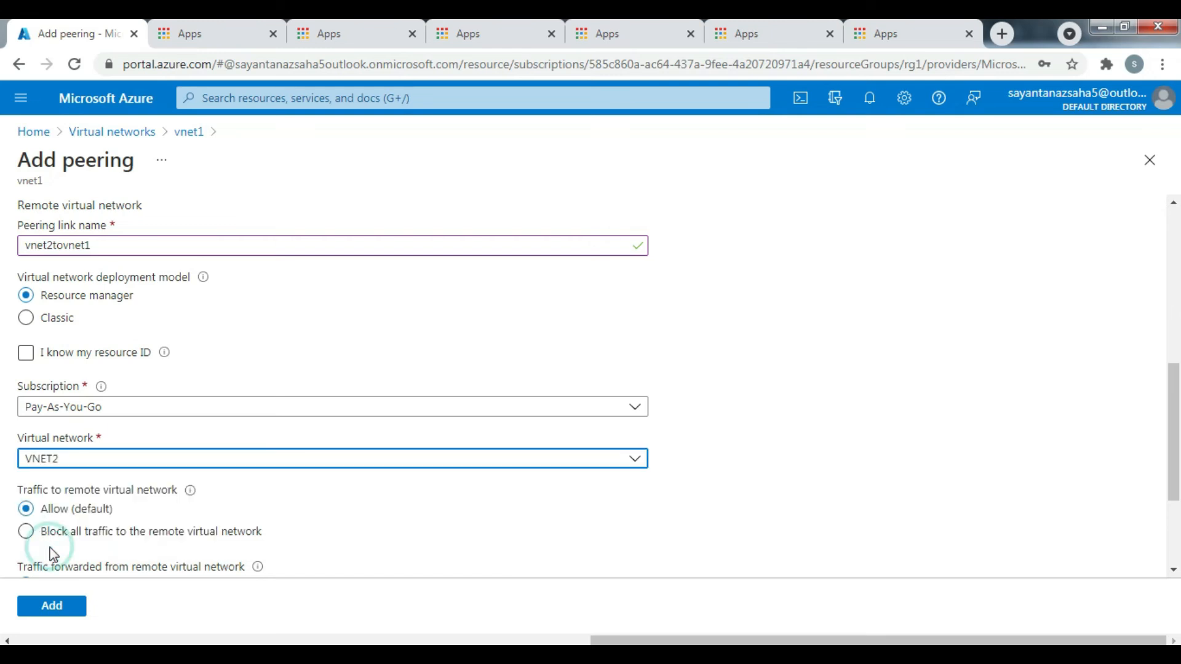
# - Try vnet1 as the remote virtual network and switch the selection back to VNET2
pyautogui.click(94, 468)
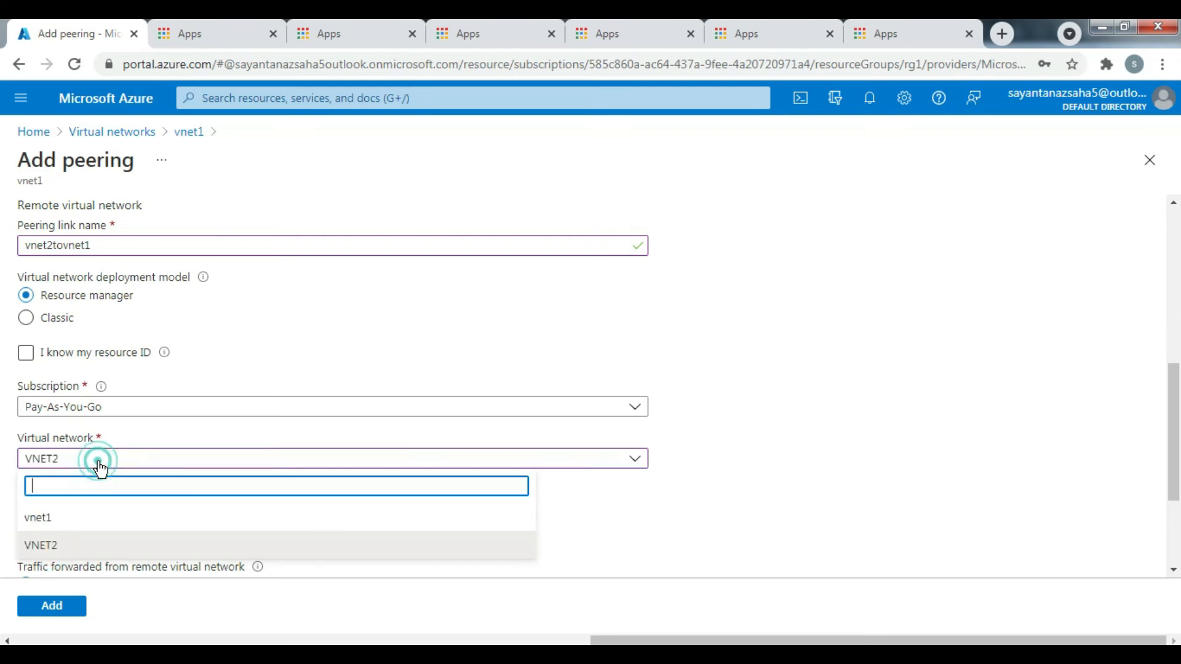
pyautogui.click(49, 519)
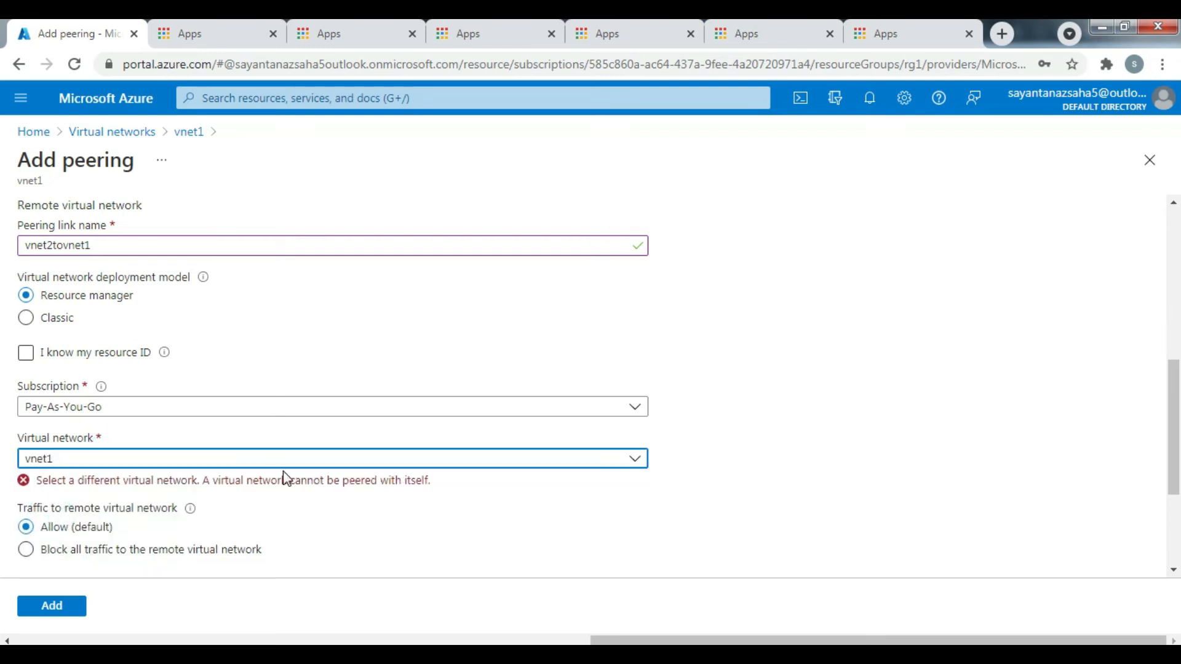
pyautogui.click(331, 461)
pyautogui.click(61, 546)
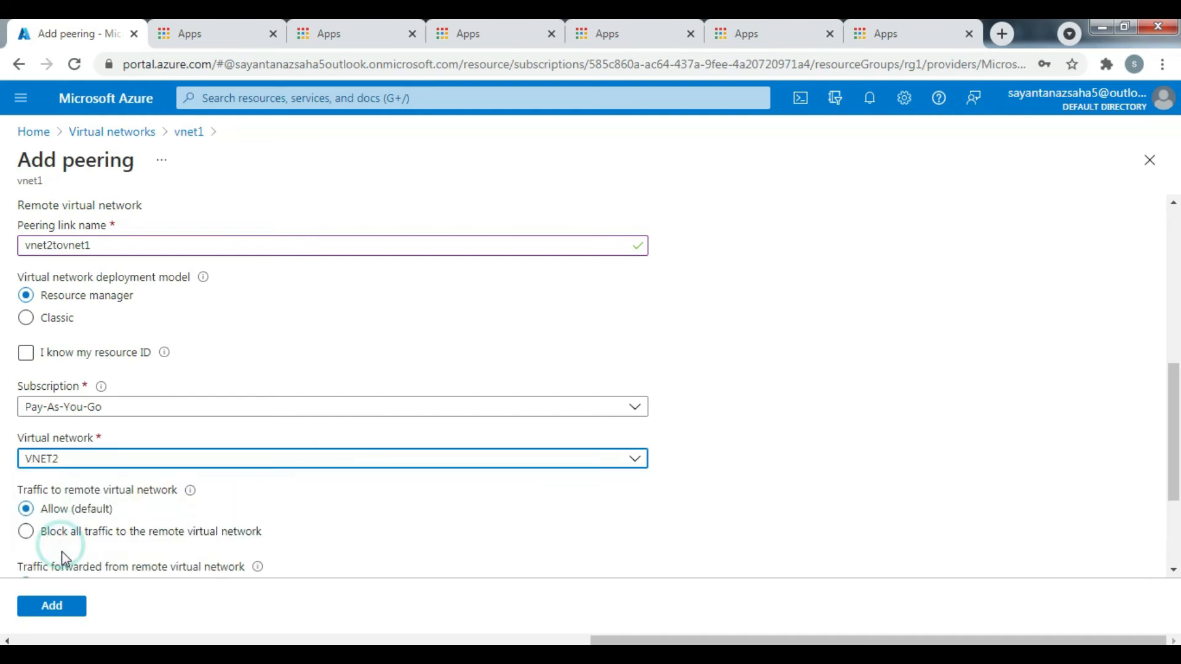
# - Add the configured peering to vnet1 and refresh the list of peerings
pyautogui.scroll(-3, 99, 541)
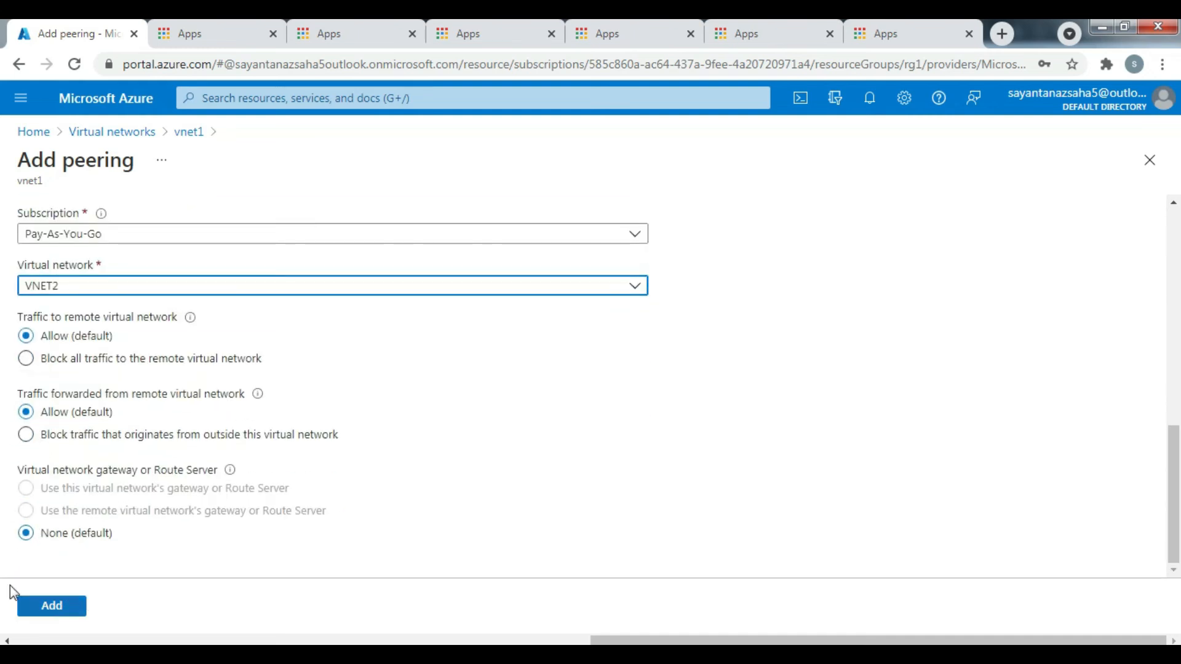
pyautogui.click(59, 608)
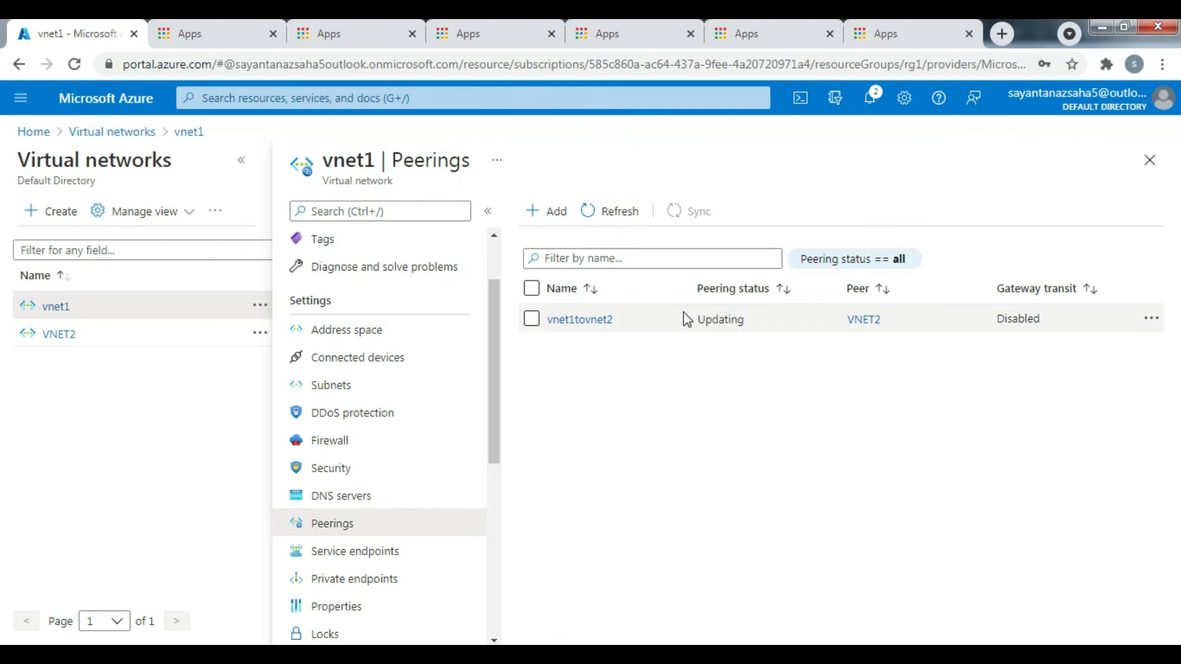
pyautogui.click(607, 209)
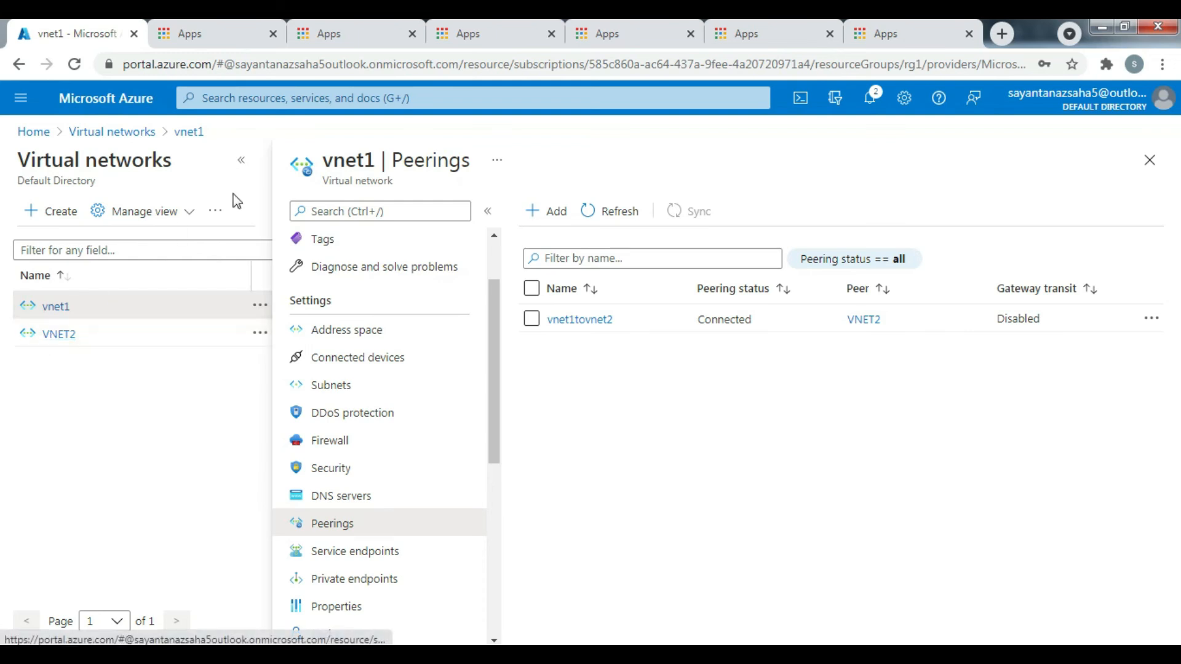
# - Open the peerings of VNET2 and check the status of its peering with vnet1
pyautogui.click(241, 160)
pyautogui.click(101, 132)
pyautogui.click(74, 374)
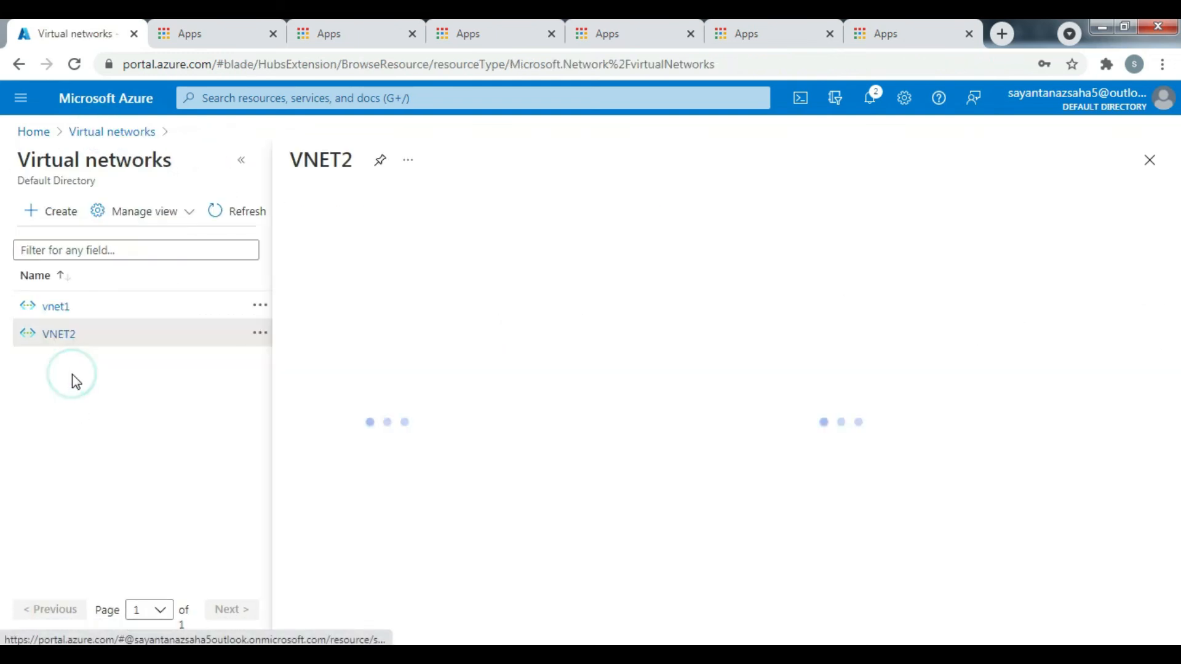
pyautogui.scroll(-2, 114, 538)
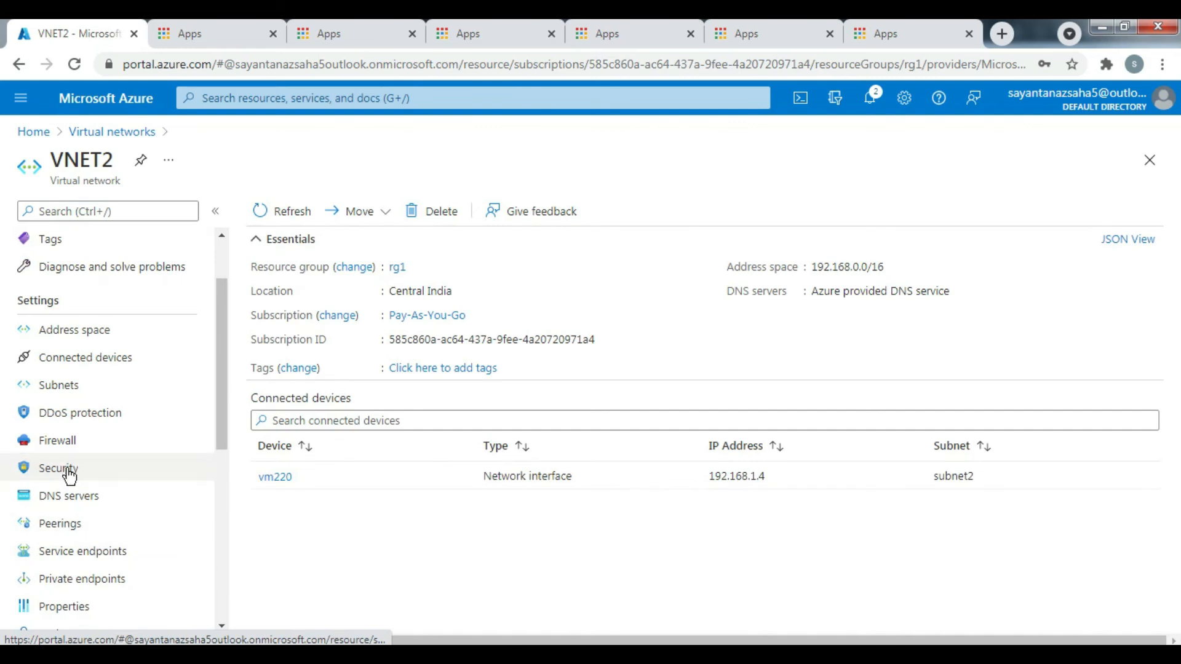
pyautogui.click(75, 532)
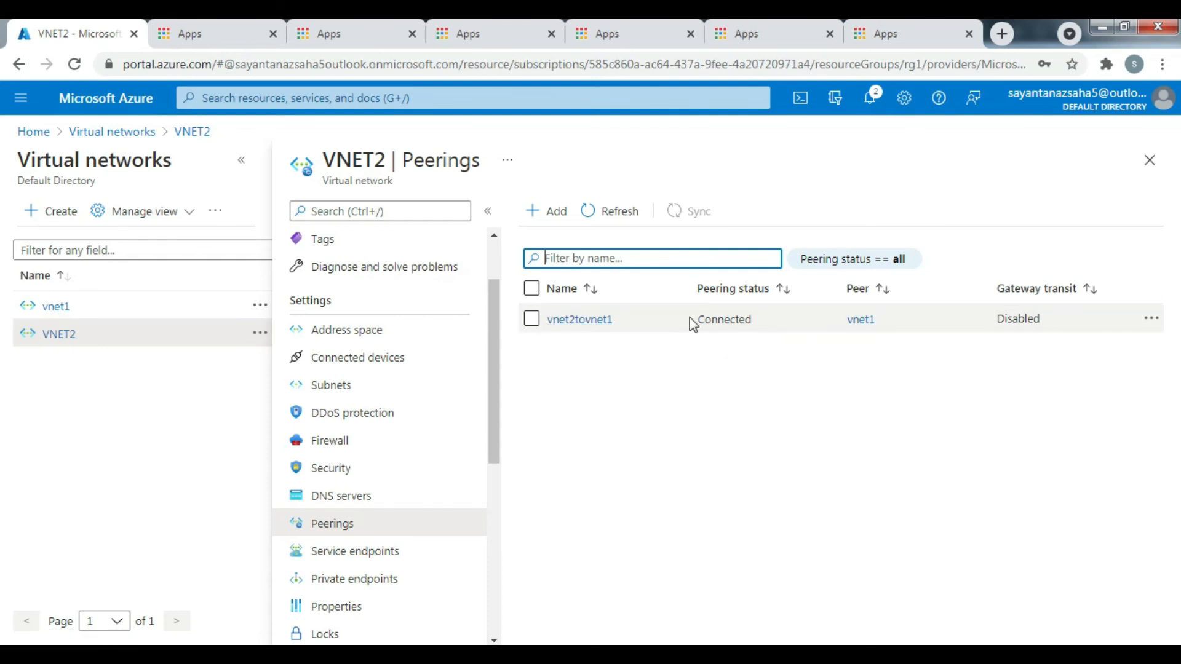
pyautogui.click(653, 449)
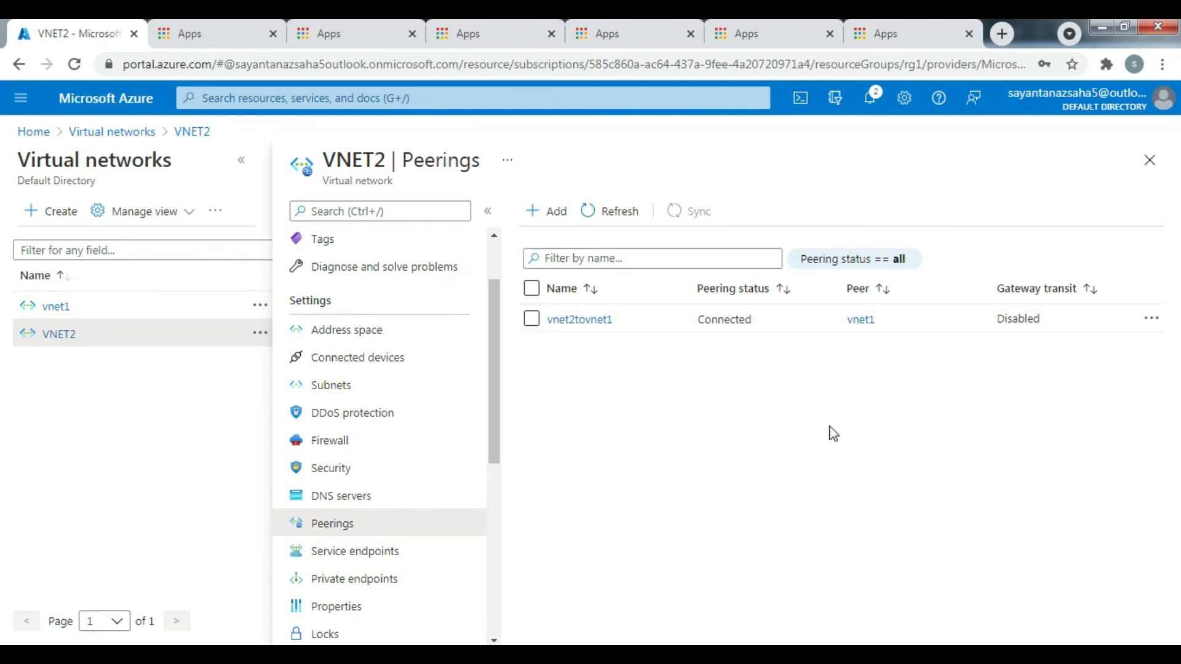
# - Switch to vm2's remote desktop session and start a remote desktop connection to vm1's private address 10.0.0.4
pyautogui.click(763, 571)
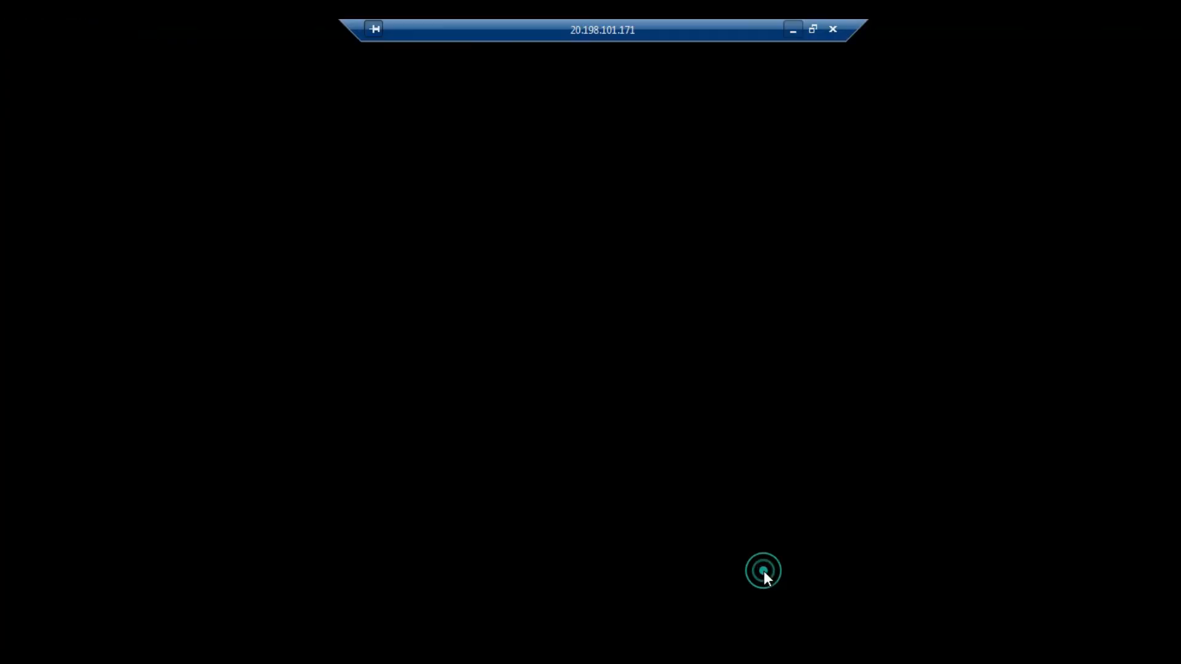
pyautogui.click(513, 283)
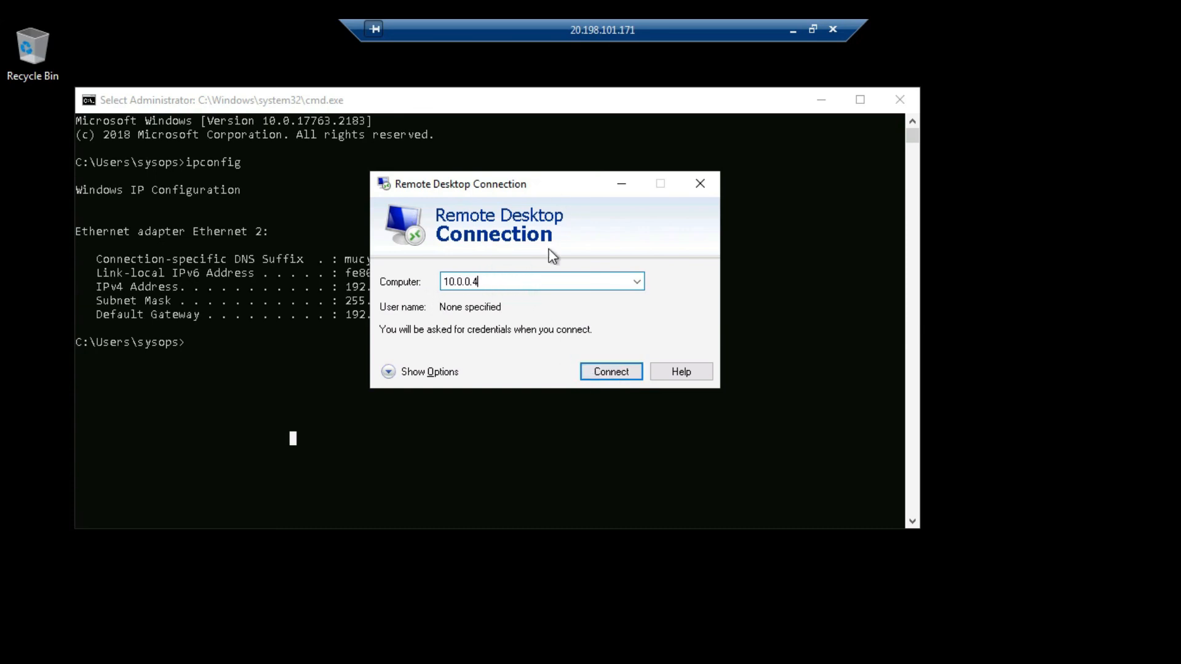
pyautogui.moveTo(489, 281); pyautogui.dragTo(427, 277)
pyautogui.click(611, 371)
# - Sign in to vm1 as sysops with the account password and accept connecting despite the certificate errors
pyautogui.click(435, 330)
pyautogui.write('sysops')
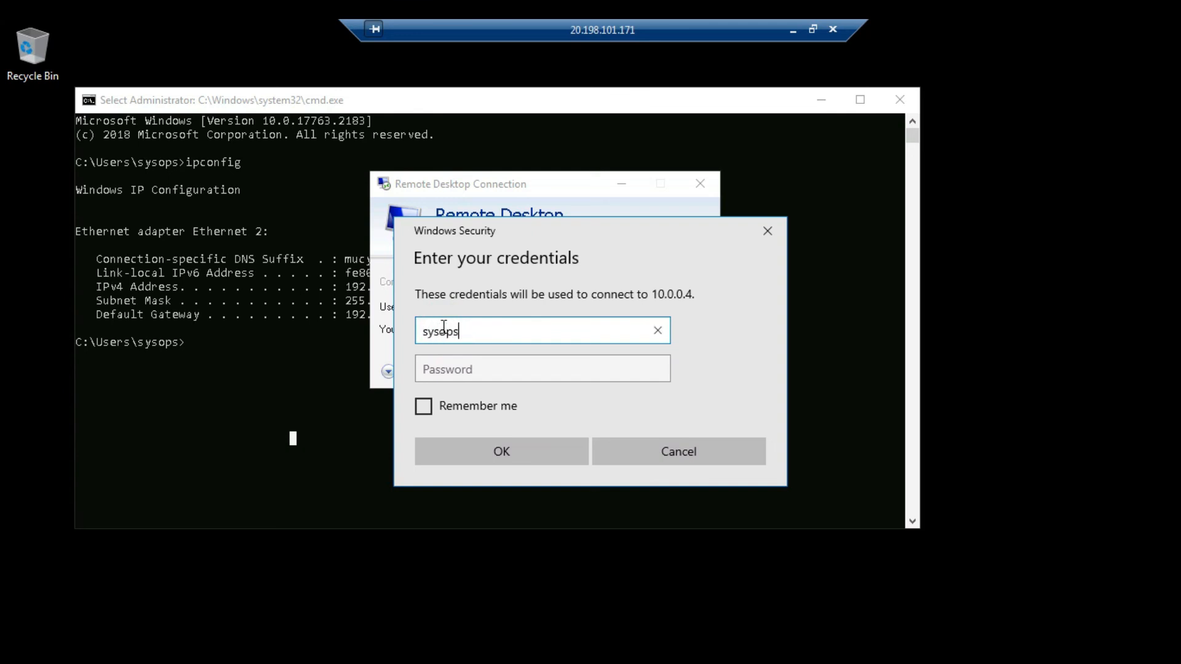
pyautogui.press('Tab')
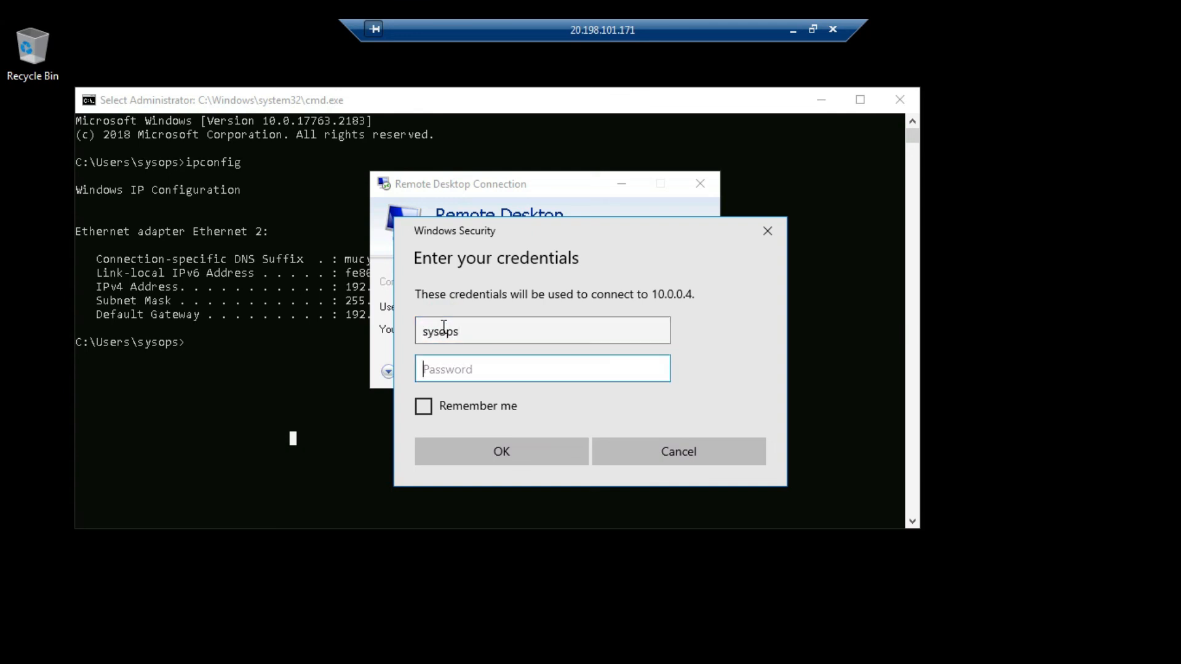
pyautogui.write('•••••')
pyautogui.press('Return')
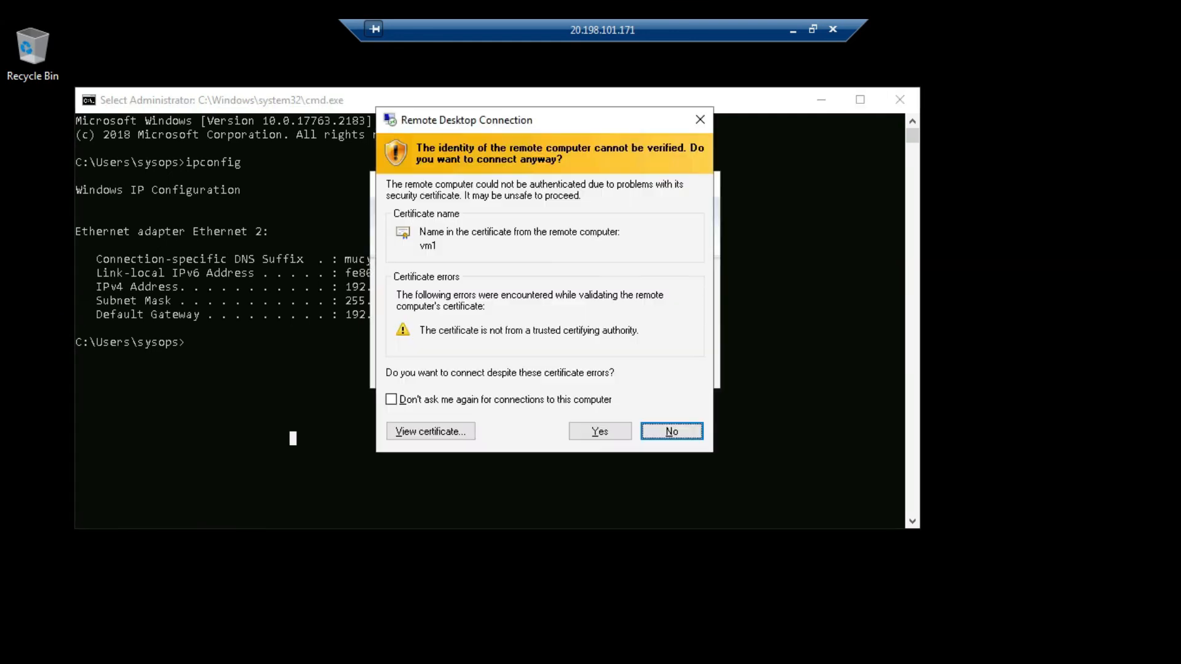
pyautogui.click(601, 432)
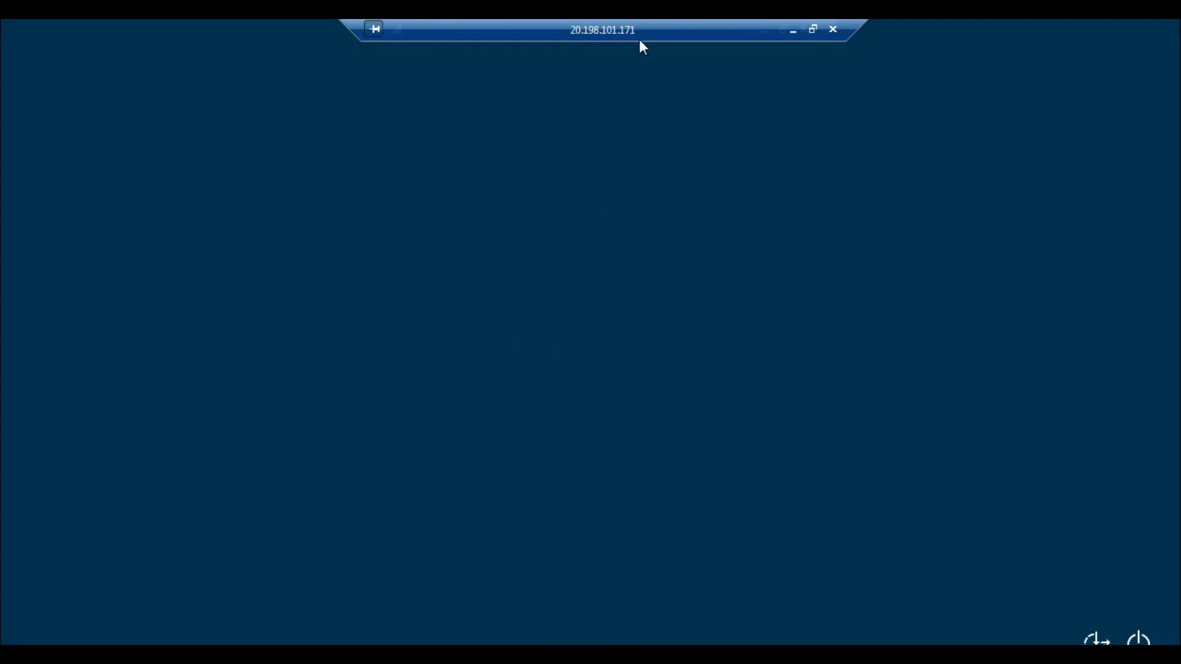
# - Move the connection bars of the vm2 and 10.0.0.4 sessions apart and minimize the 10.0.0.4 session
pyautogui.moveTo(649, 26); pyautogui.dragTo(366, 22)
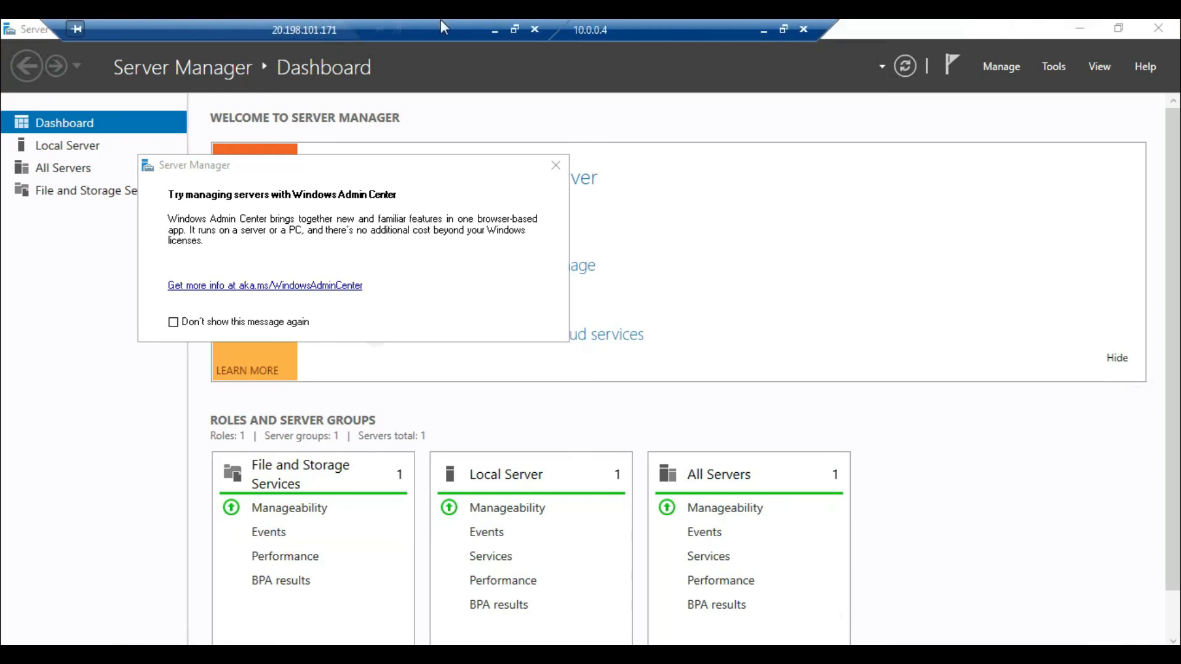
pyautogui.moveTo(647, 23); pyautogui.dragTo(777, 22)
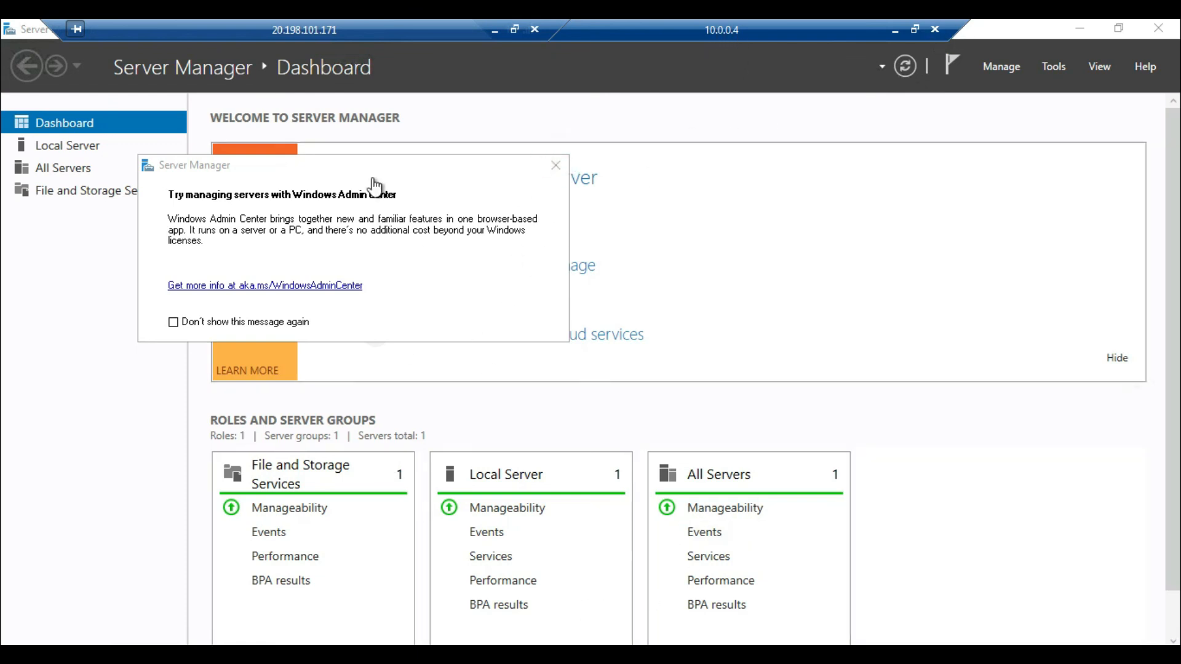
pyautogui.click(895, 31)
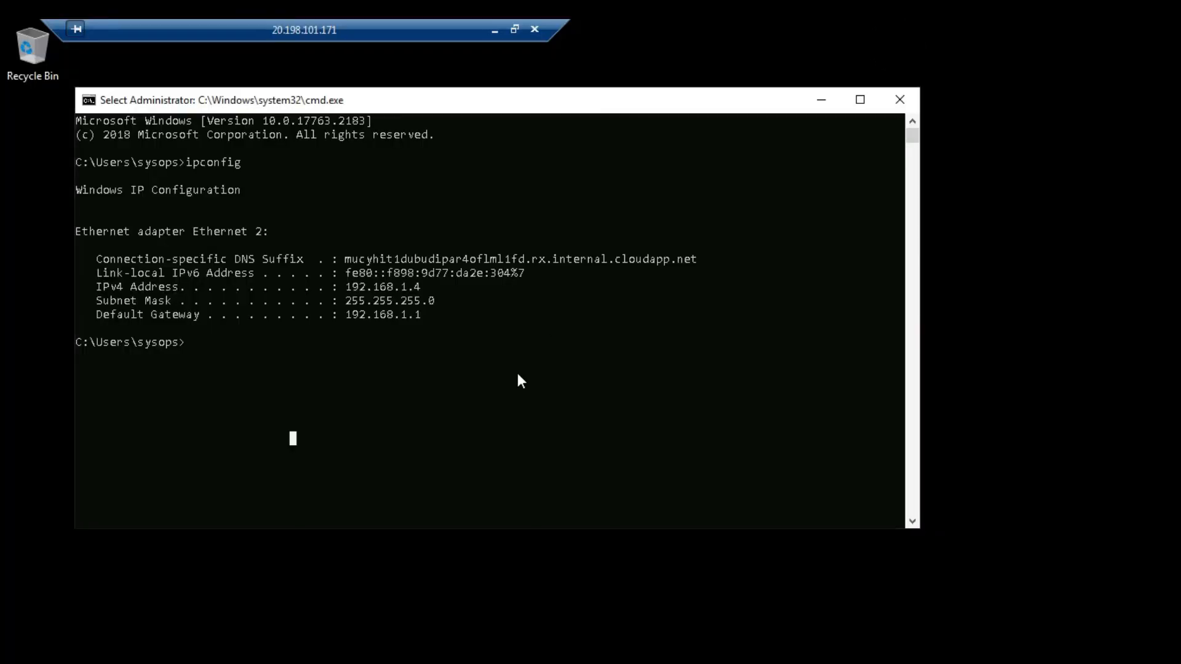
# - Run the hostname command in vm2's command prompt to check which machine it is
pyautogui.write('hostn')
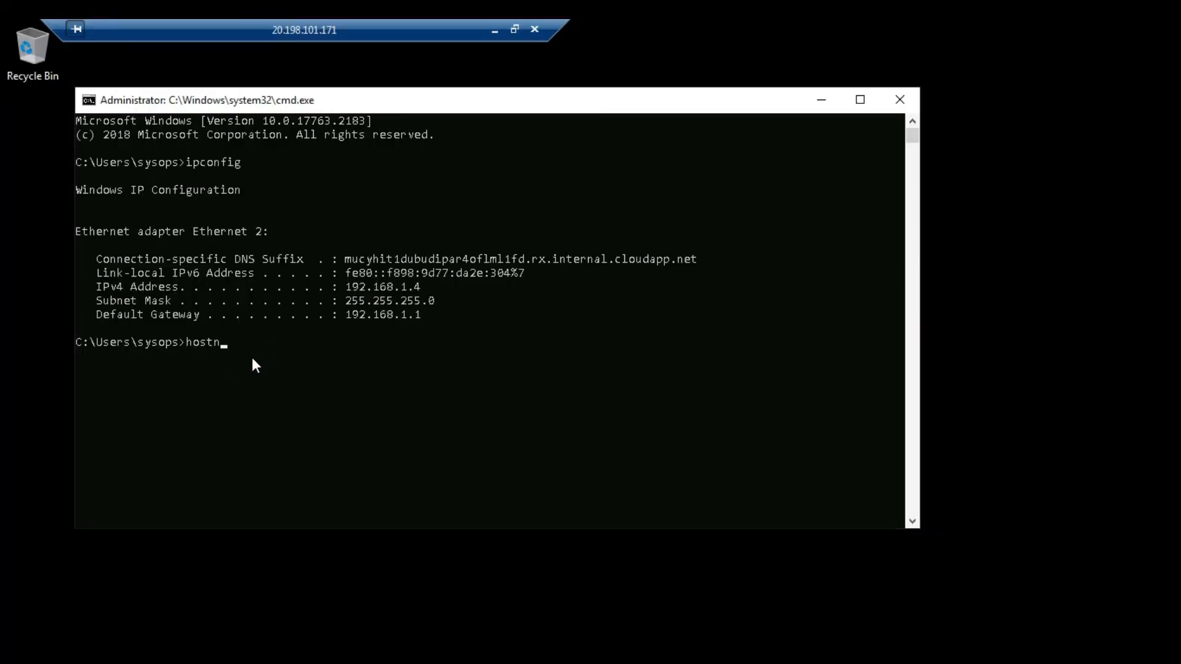
pyautogui.write('ame')
pyautogui.press('Return')
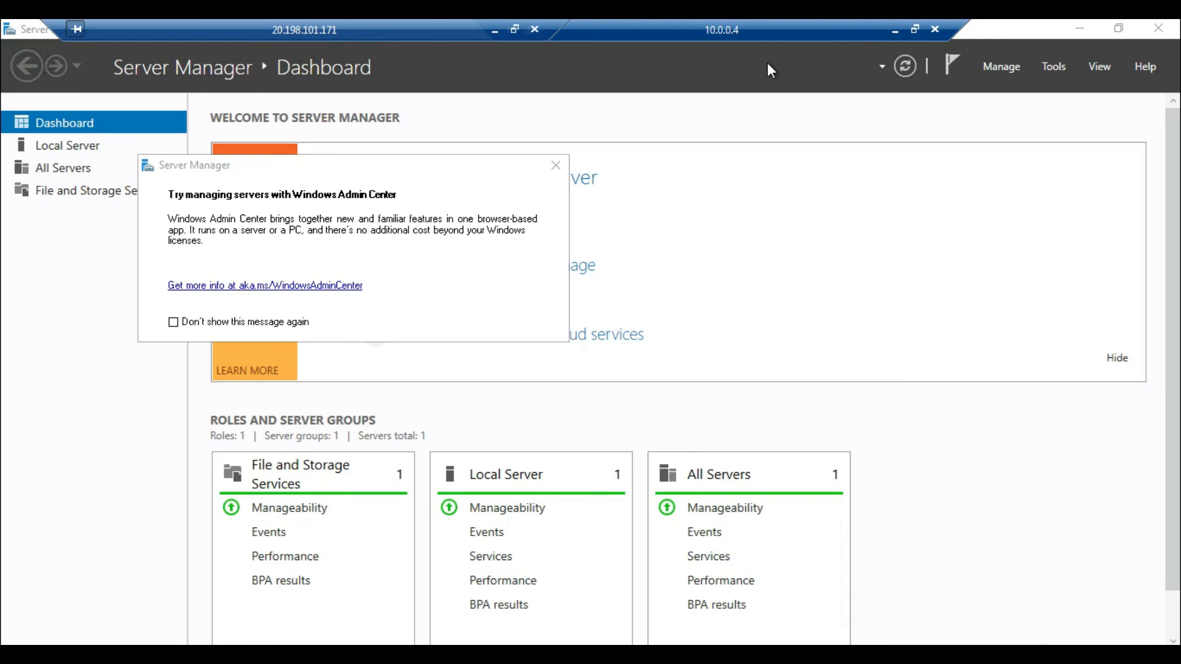
# - Minimize vm2's session, dismiss the ended direct session to vm1, and return to the Azure portal's home page
pyautogui.click(492, 31)
pyautogui.moveTo(652, 652)
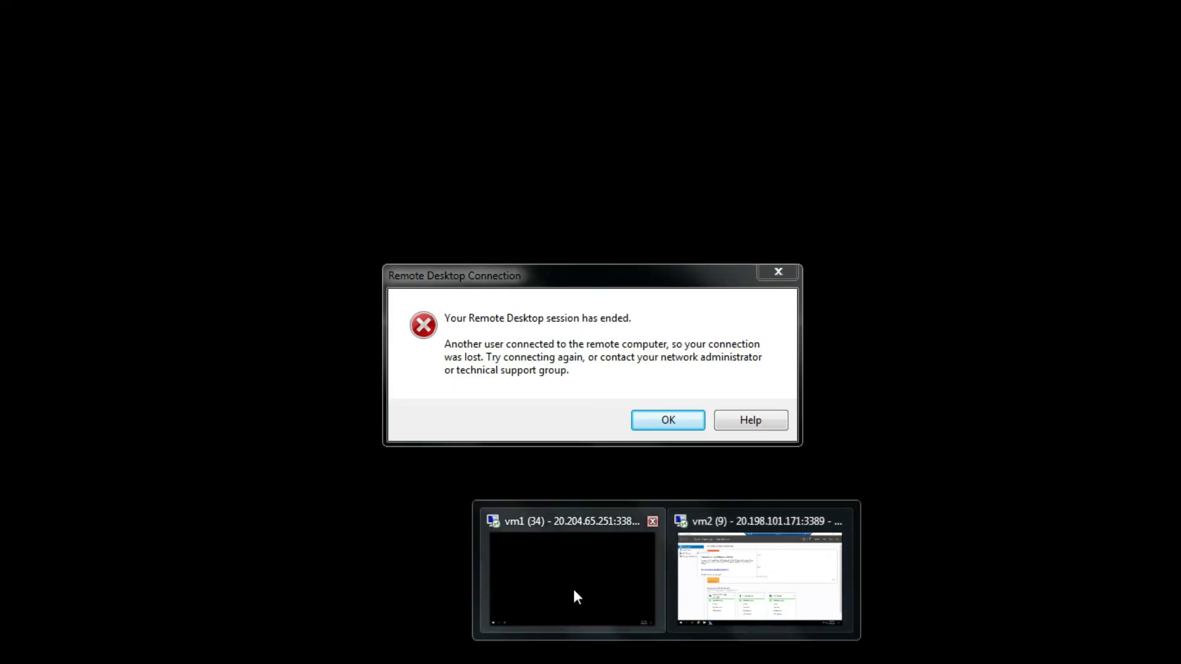
pyautogui.click(629, 585)
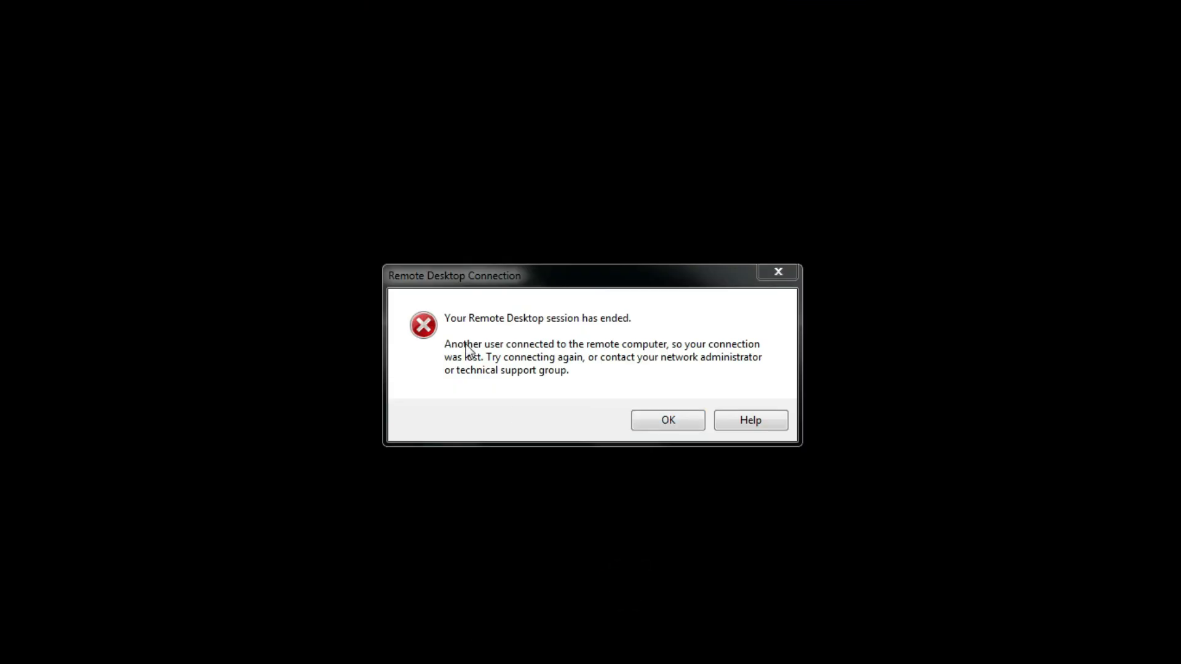
pyautogui.click(665, 423)
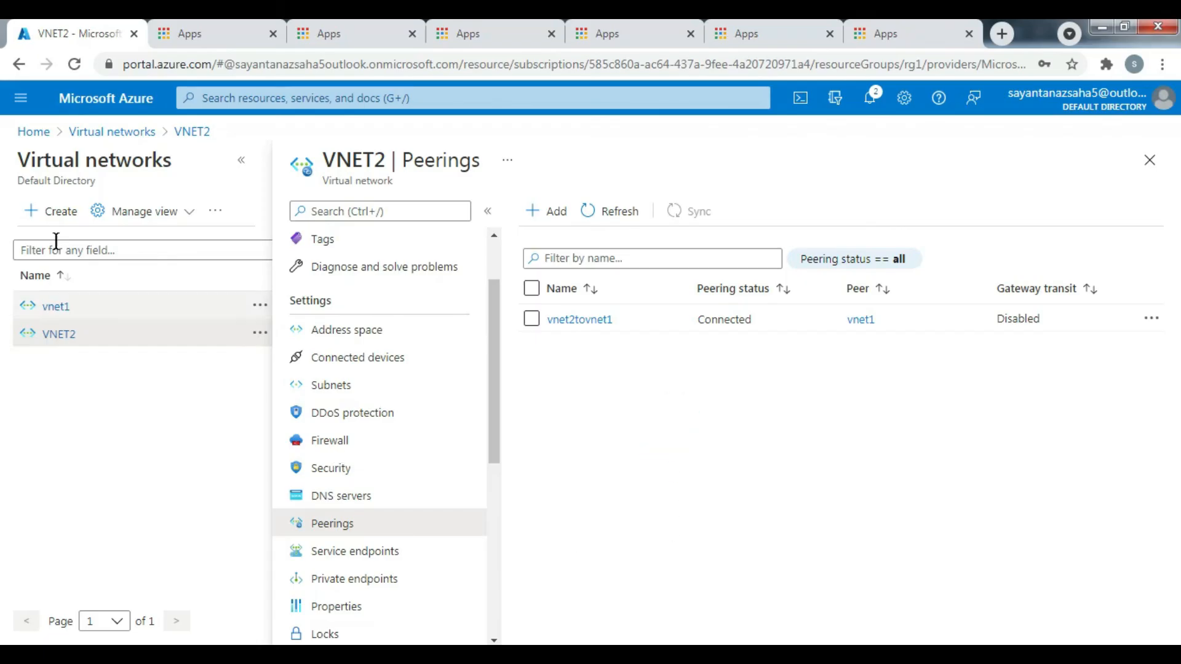
pyautogui.click(33, 133)
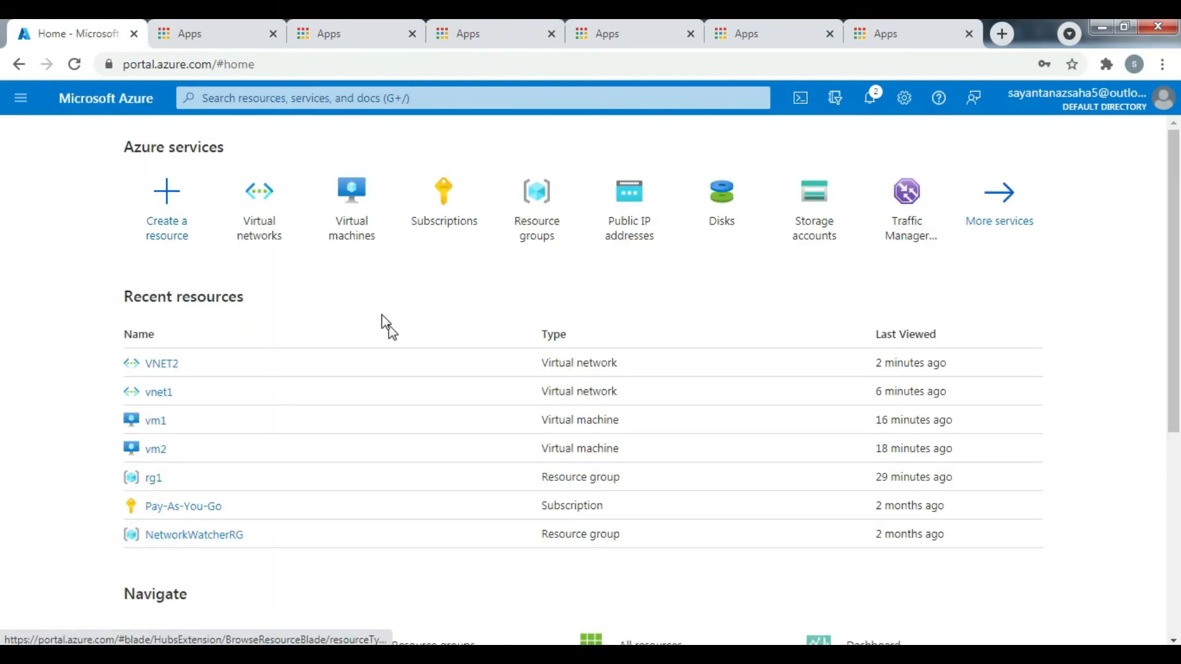
# - Open vm1 from the virtual machines list and download its RDP file for the public IP address on port 3389
pyautogui.click(351, 232)
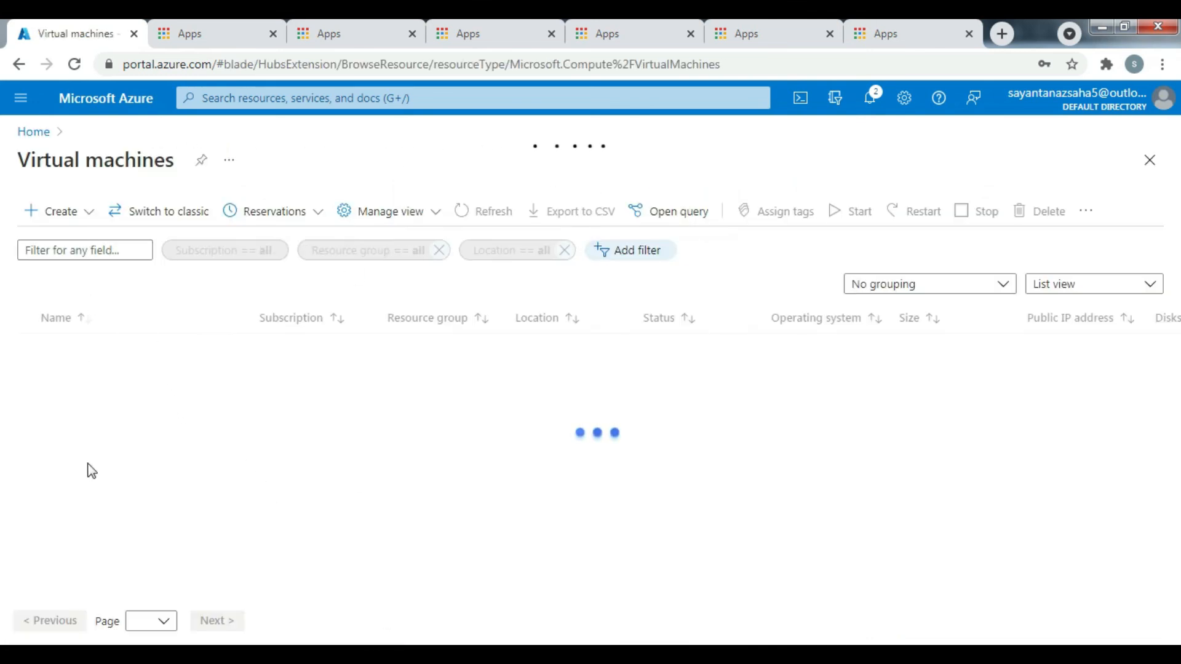
pyautogui.click(73, 349)
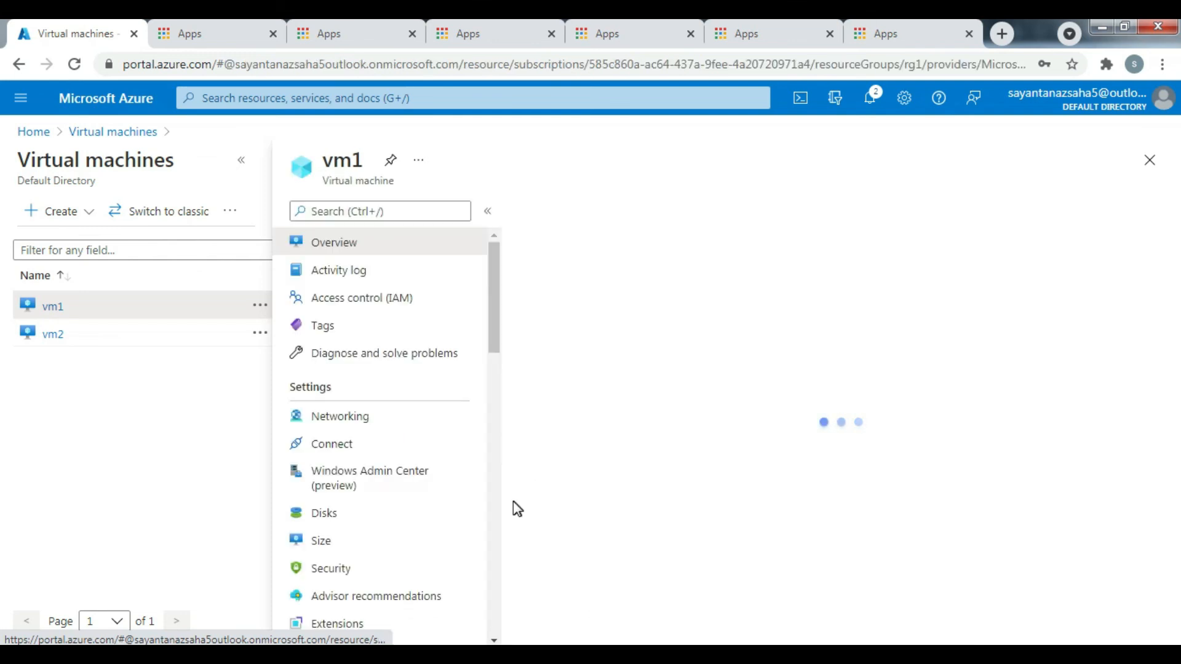
pyautogui.click(280, 211)
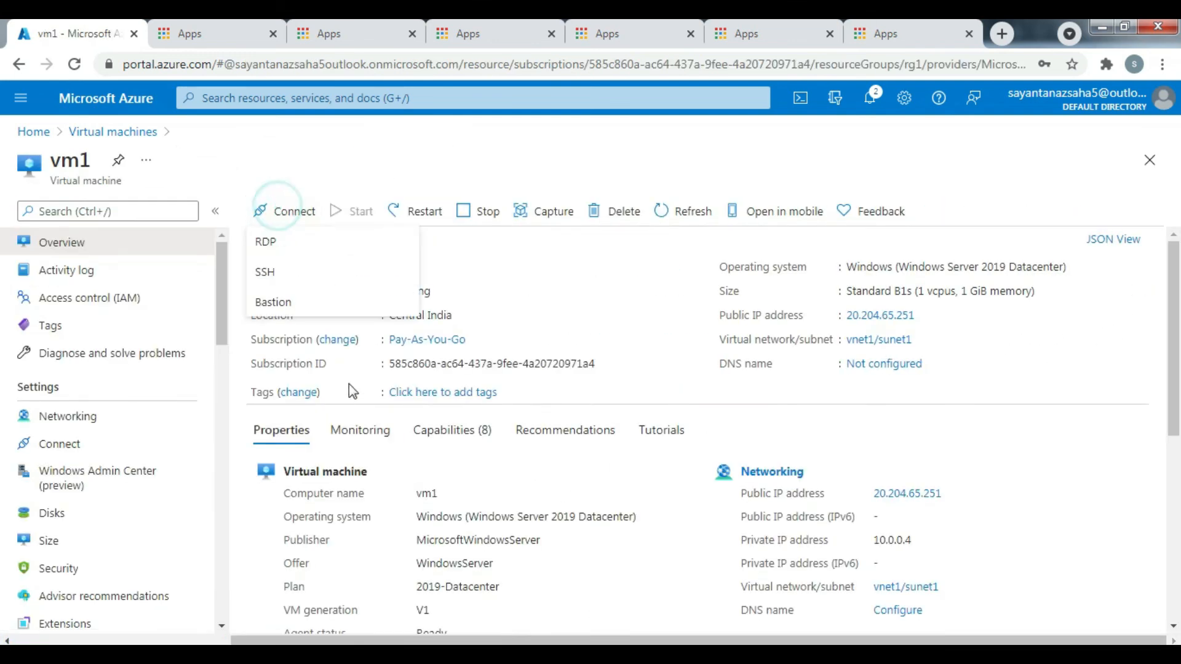
pyautogui.click(303, 243)
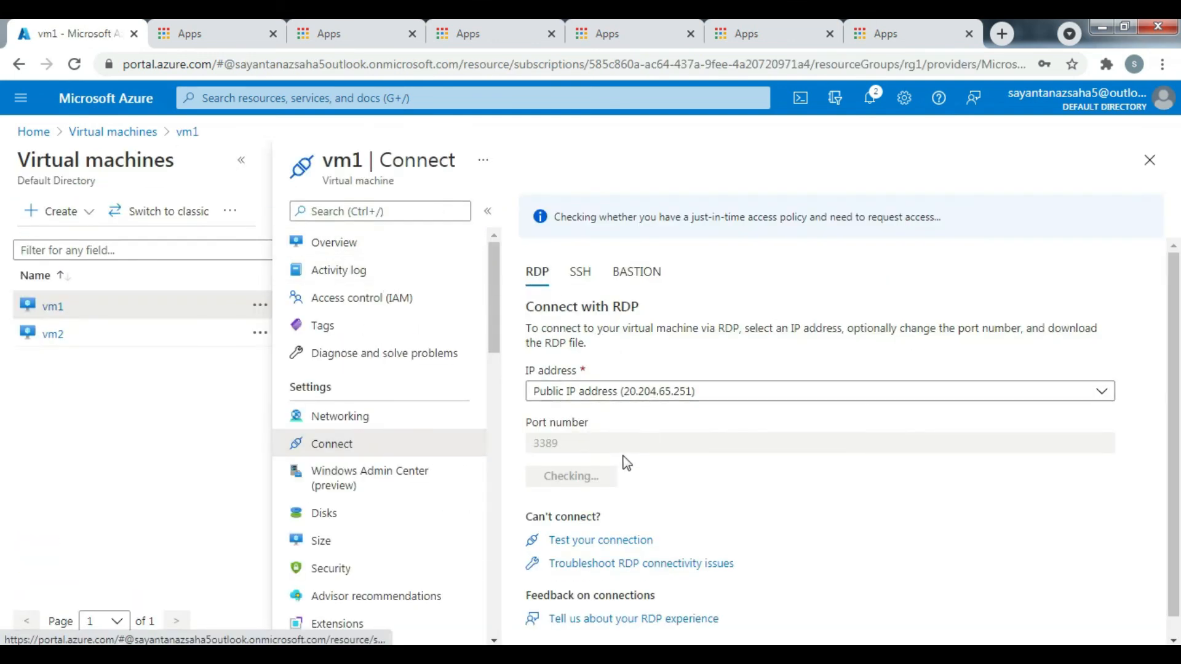
pyautogui.click(578, 476)
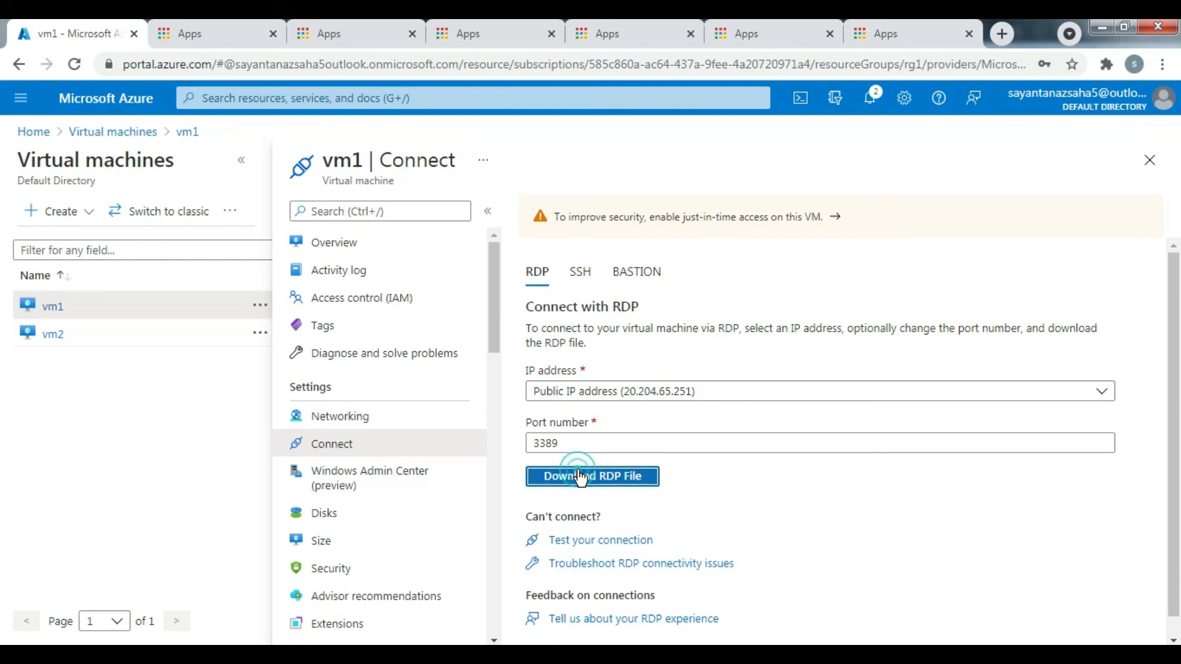
# - Launch the downloaded vm1 RDP file, sign in as sysops with the account password, and accept connecting despite the certificate errors
pyautogui.click(61, 631)
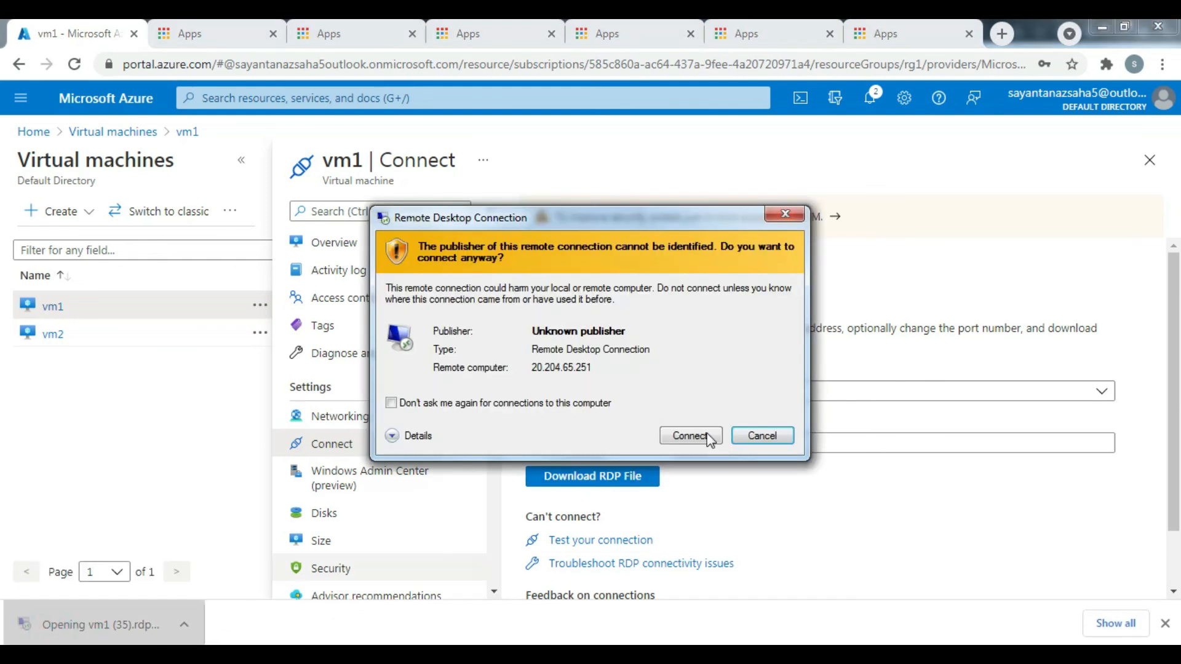
pyautogui.click(698, 441)
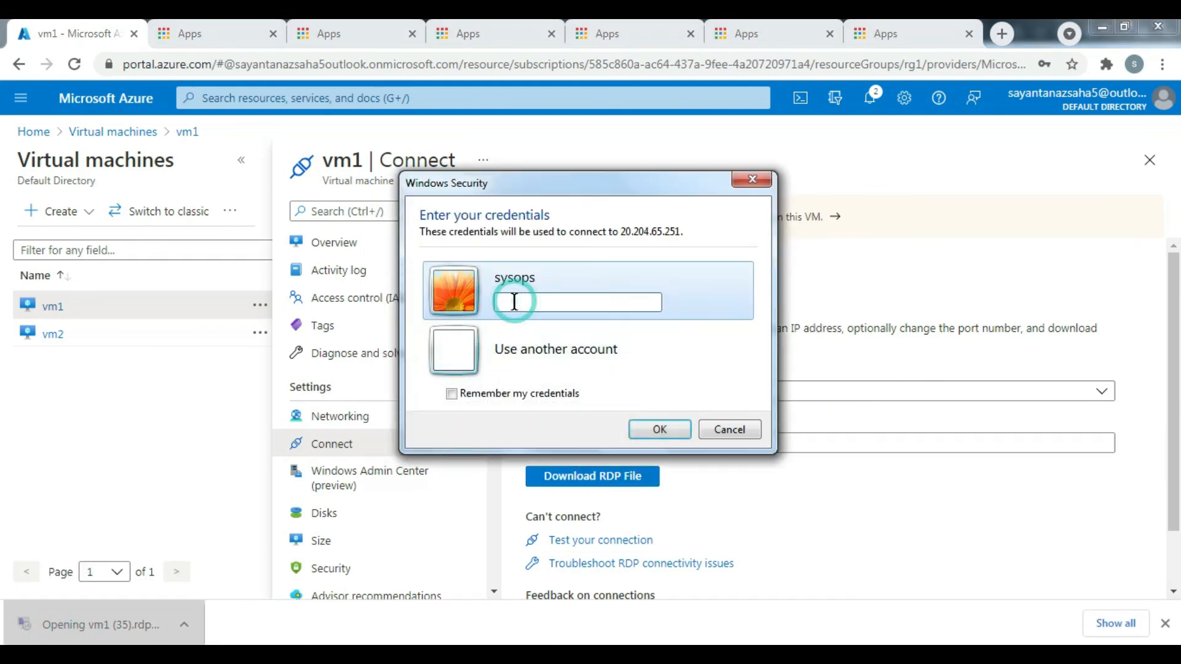
pyautogui.write('•')
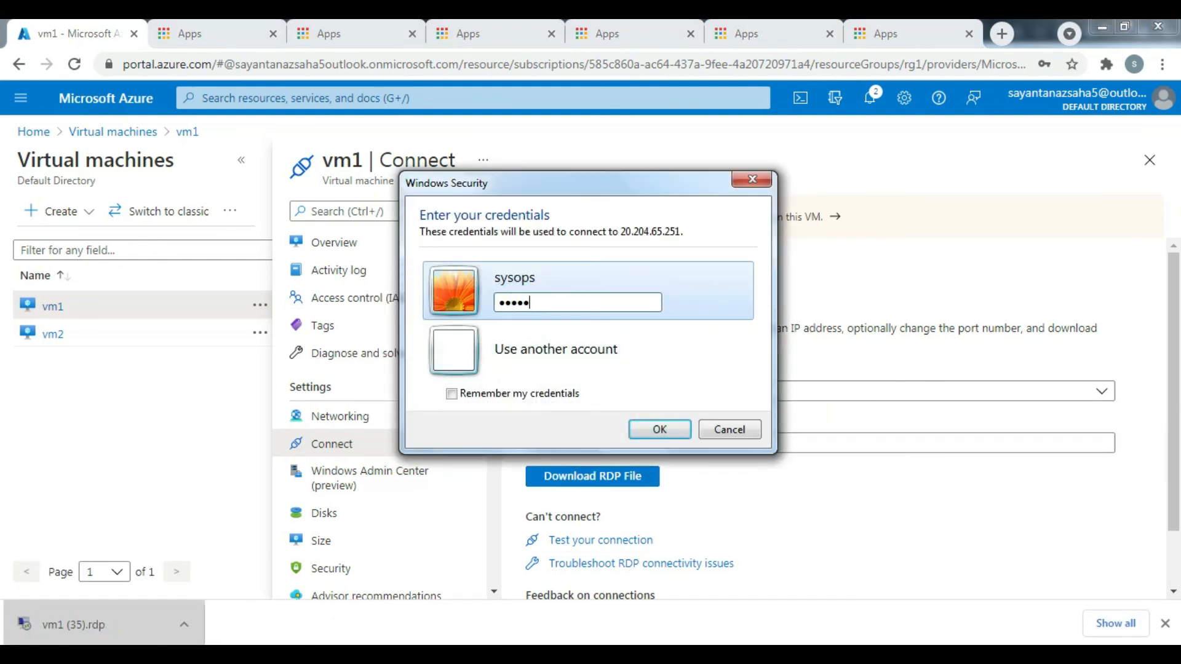
pyautogui.write('••••••••')
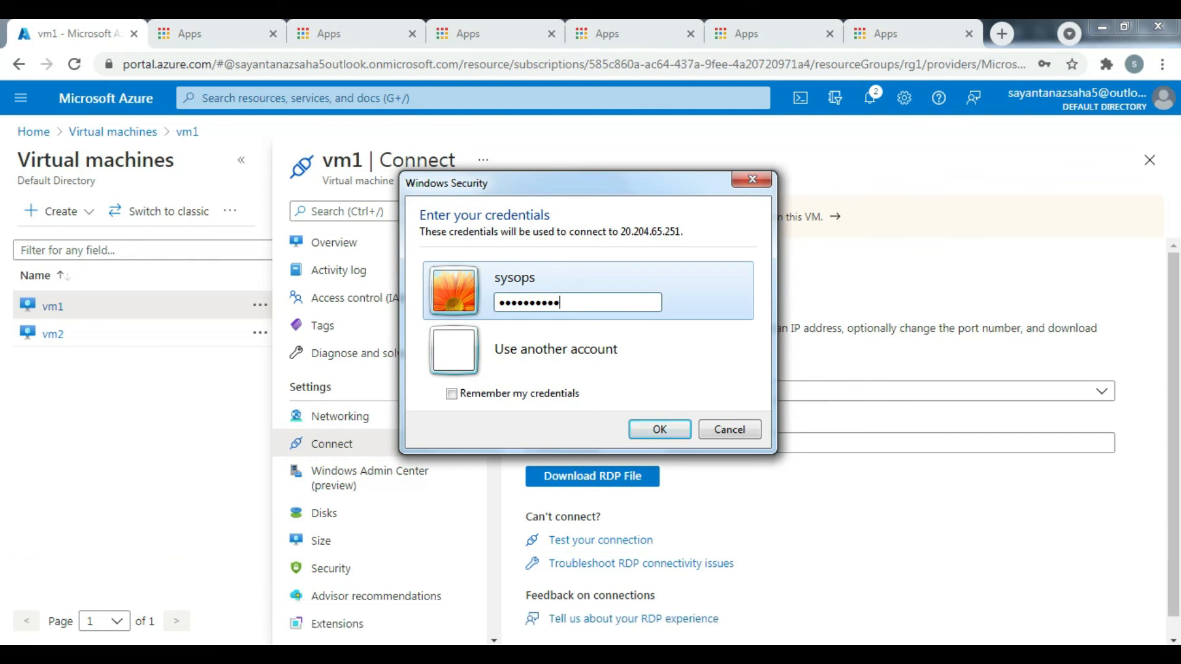
pyautogui.write('••••')
pyautogui.press('Return')
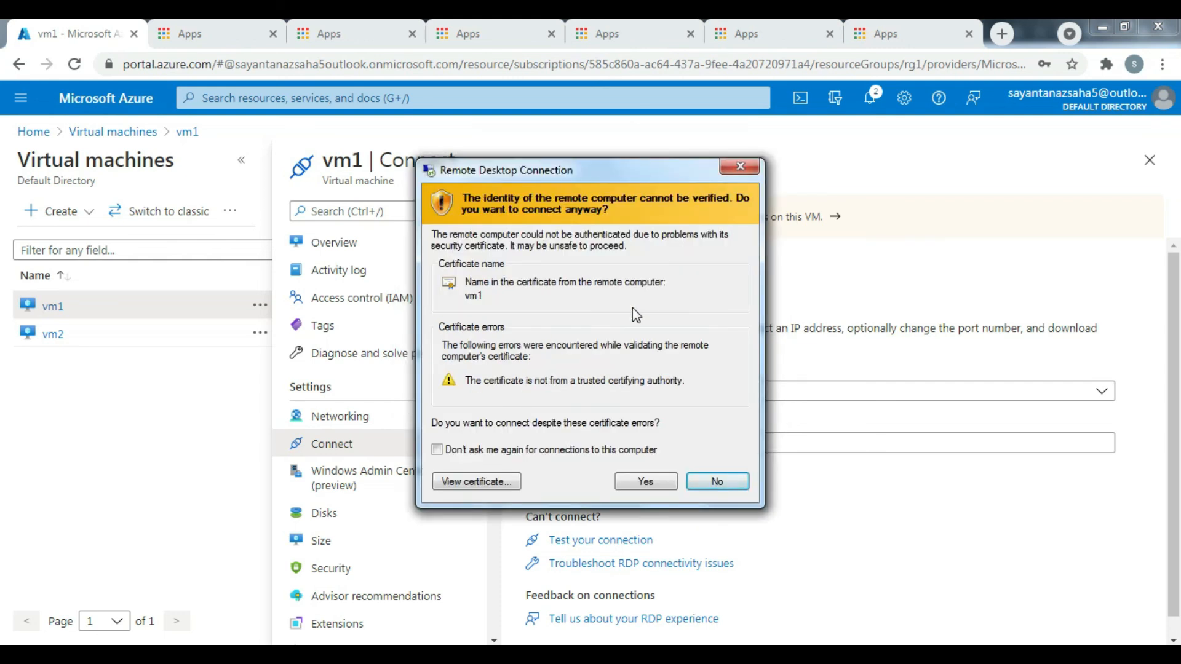
pyautogui.click(643, 484)
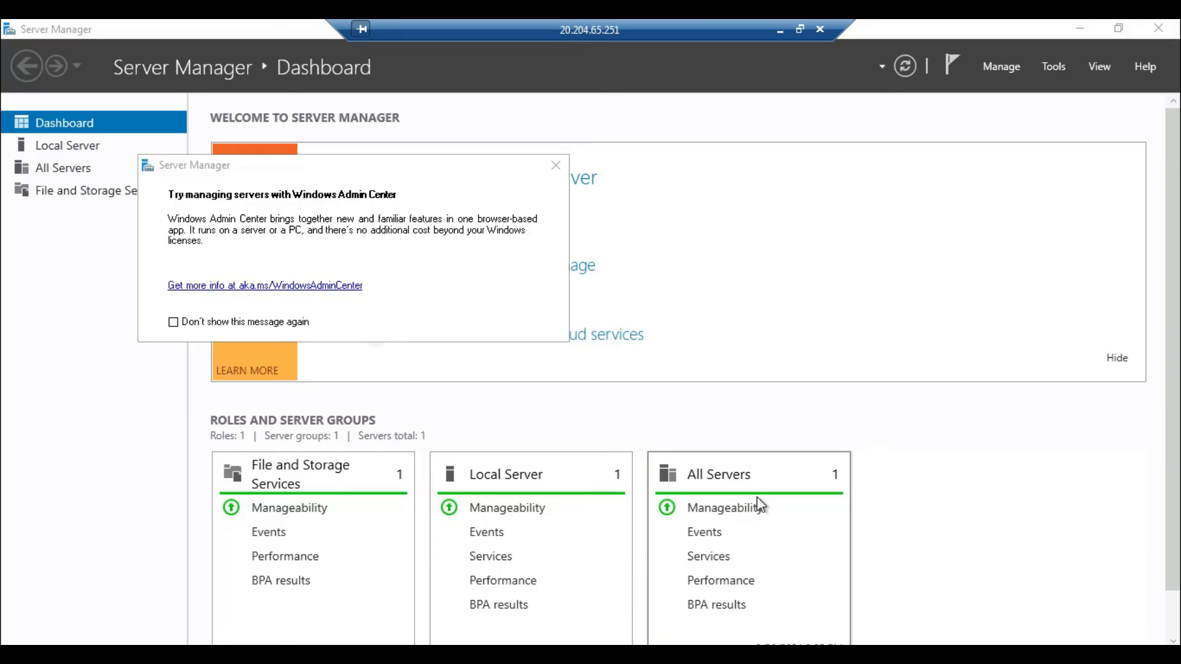
# - Close Server Manager on vm1, start a command prompt with cmd, and run hostname to check which machine it is
pyautogui.click(557, 165)
pyautogui.click(1158, 28)
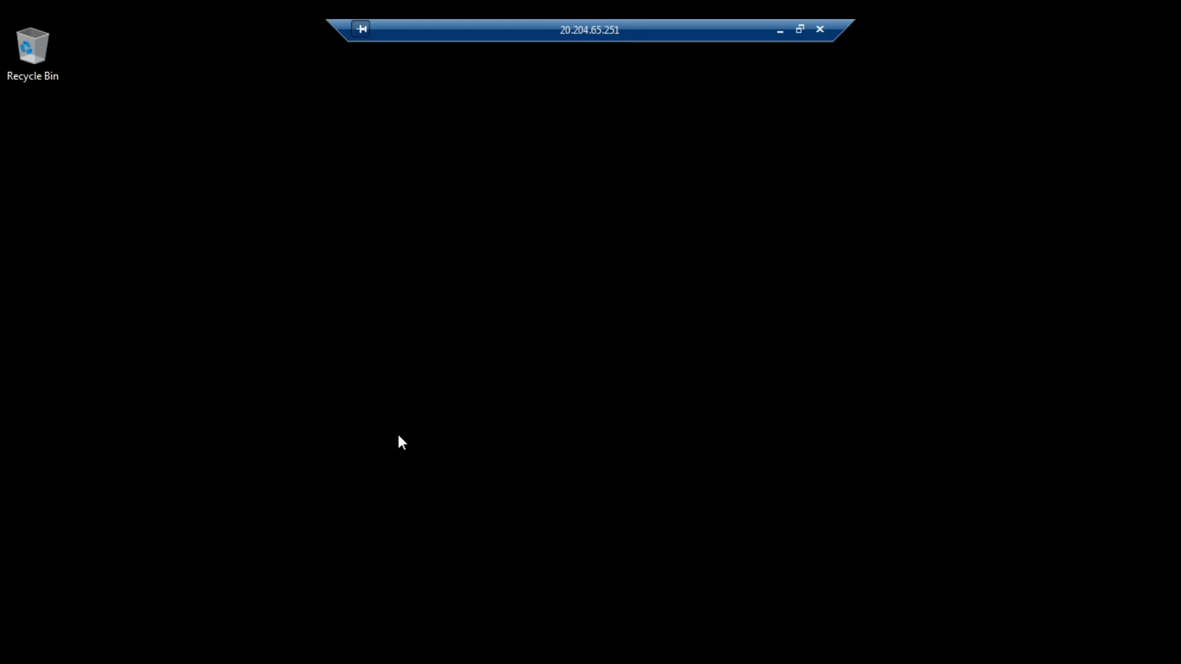
pyautogui.press('super+r')
pyautogui.write('c')
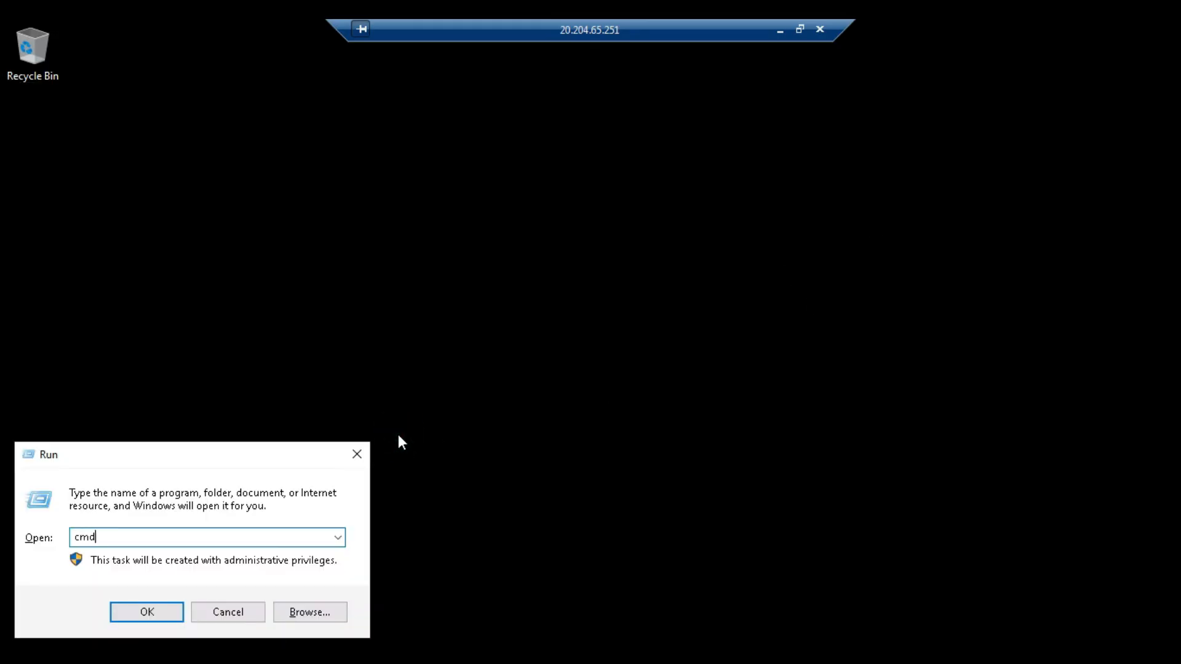
pyautogui.press('Return')
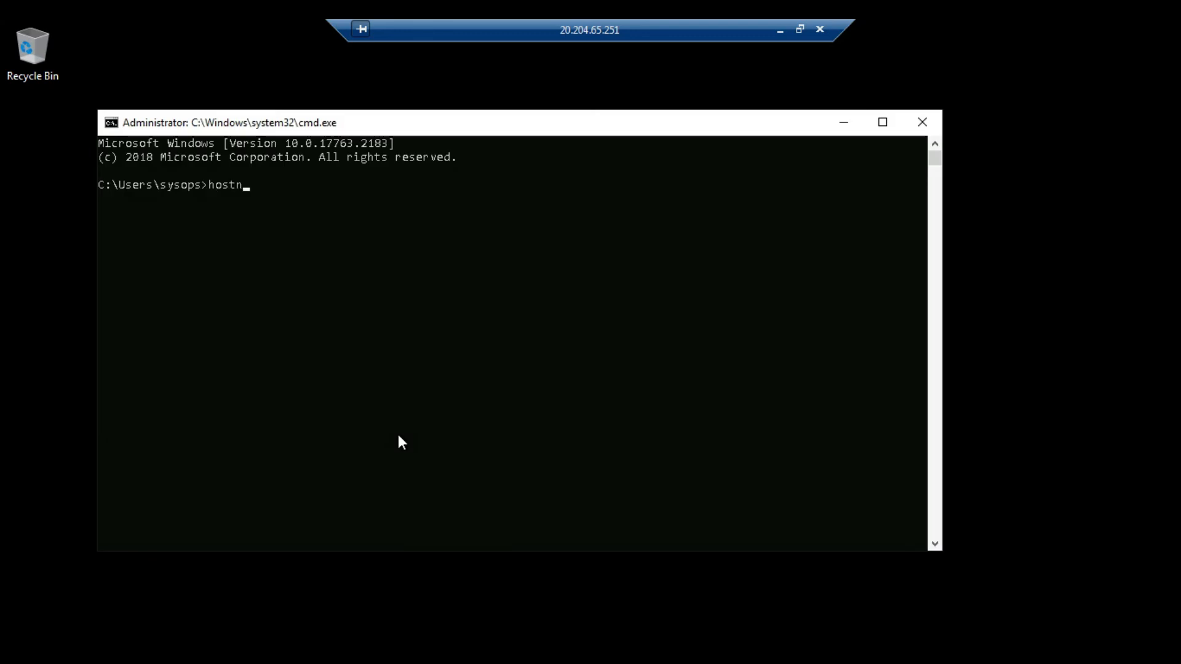
pyautogui.write('hostname')
pyautogui.press('Return')
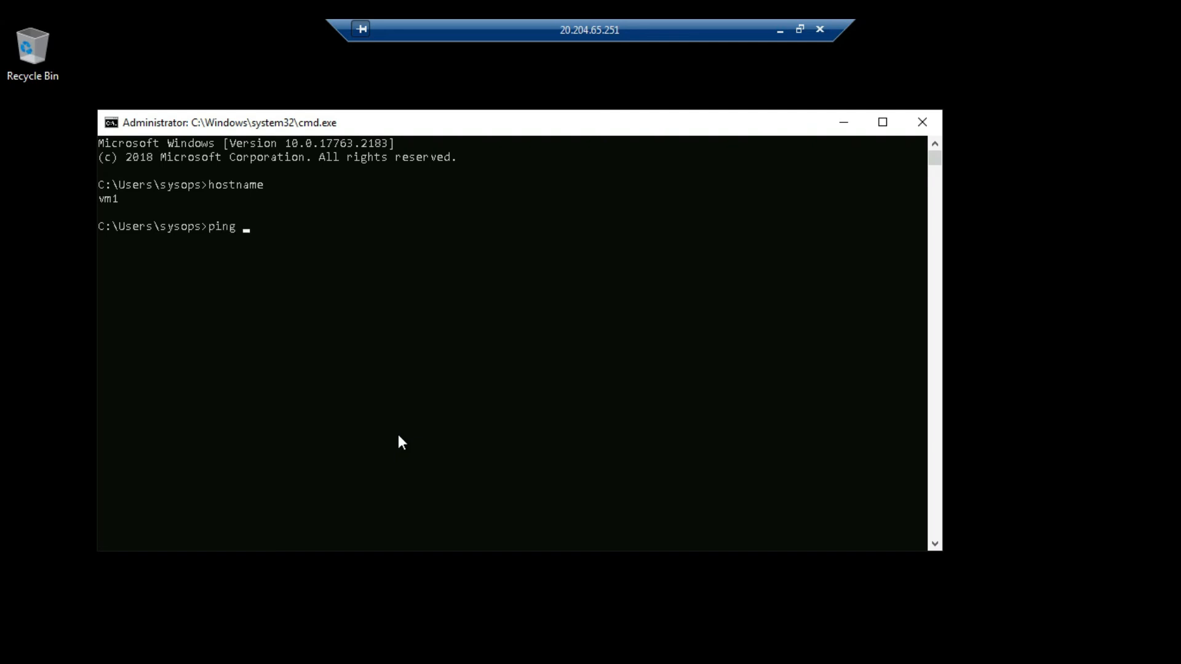
# - Minimize the vm1 session and look up vm2's private IP address on its overview page in the Azure portal
pyautogui.click(779, 32)
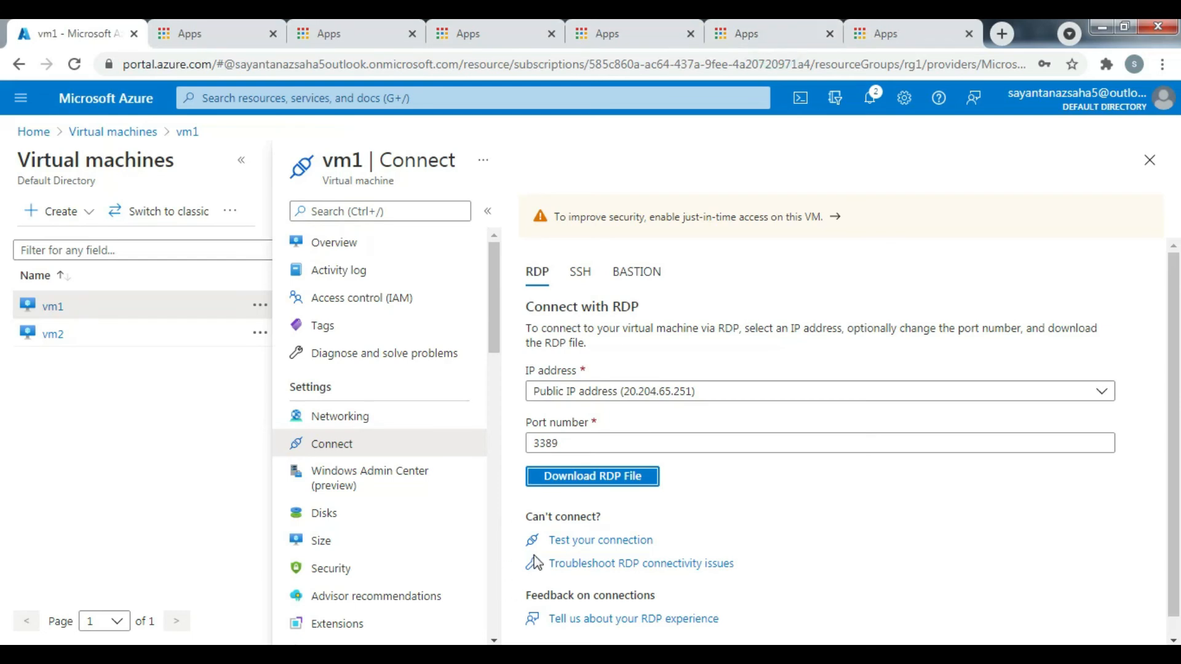
pyautogui.click(52, 334)
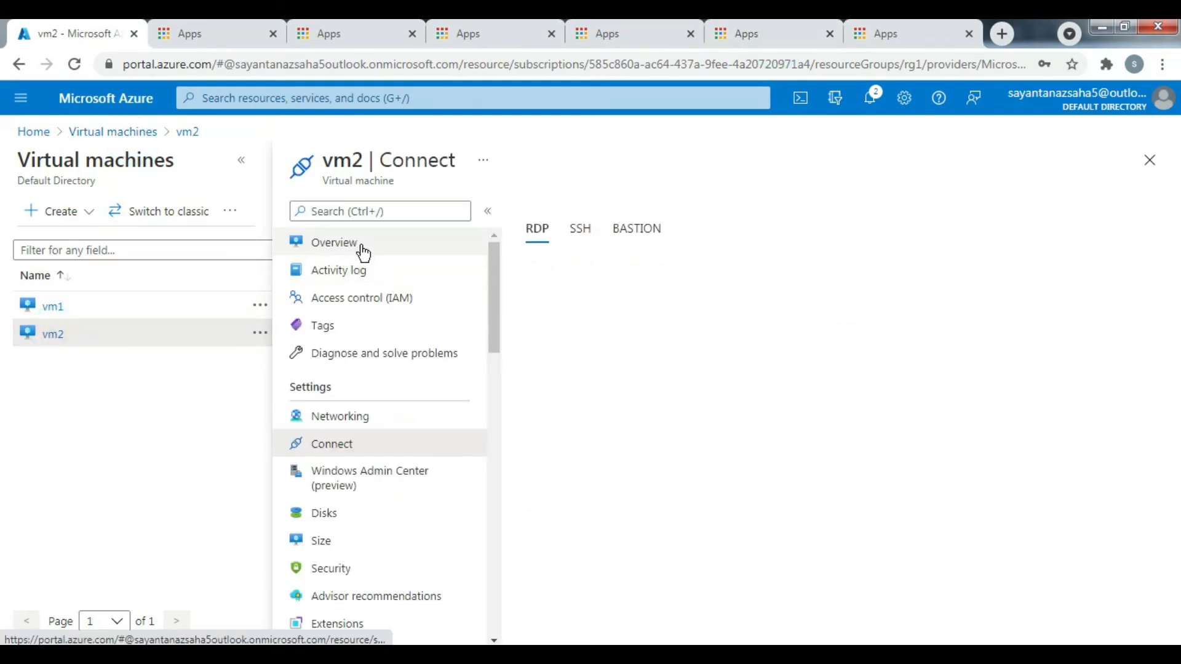
pyautogui.click(333, 246)
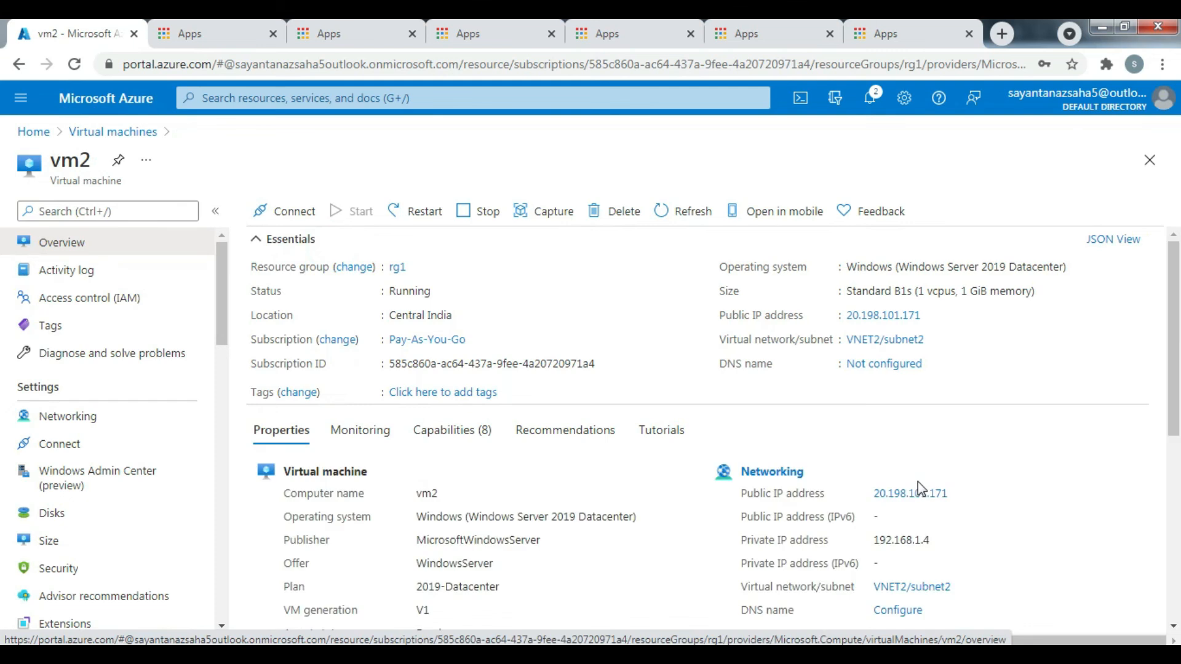
pyautogui.scroll(-3, 918, 482)
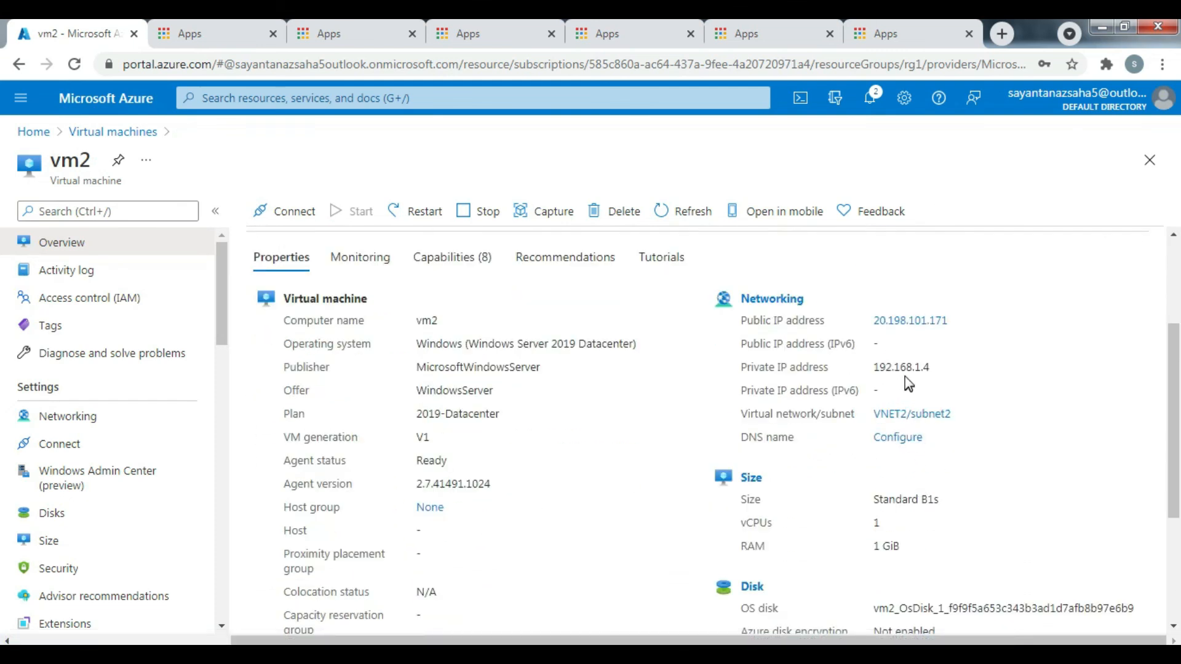
# - Return to the vm1 session, ping vm2's private address 192.168.1.4 from the command prompt, and minimize the session
pyautogui.click(667, 656)
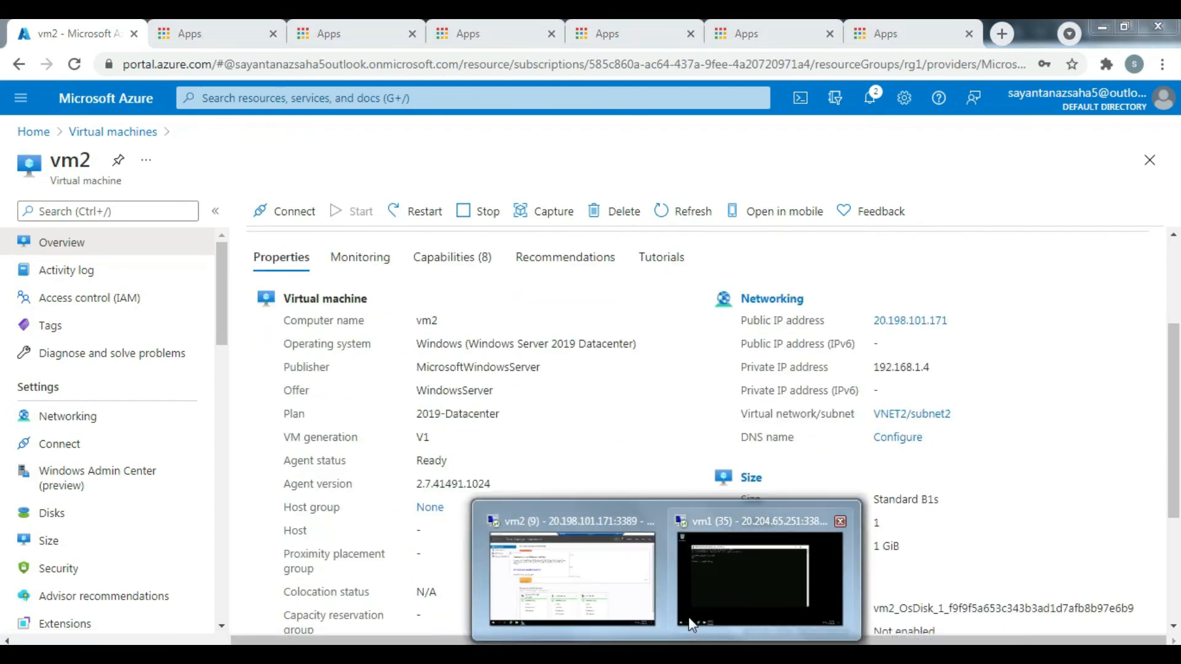
pyautogui.click(723, 570)
pyautogui.click(427, 276)
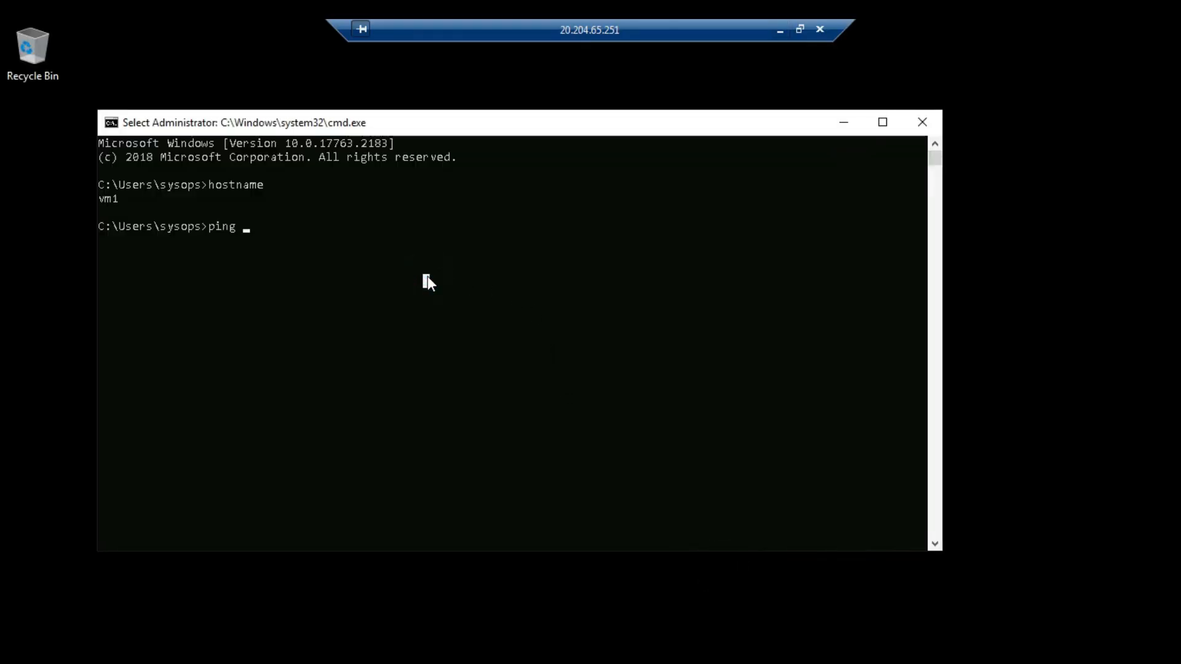
pyautogui.write('192.168.1.4')
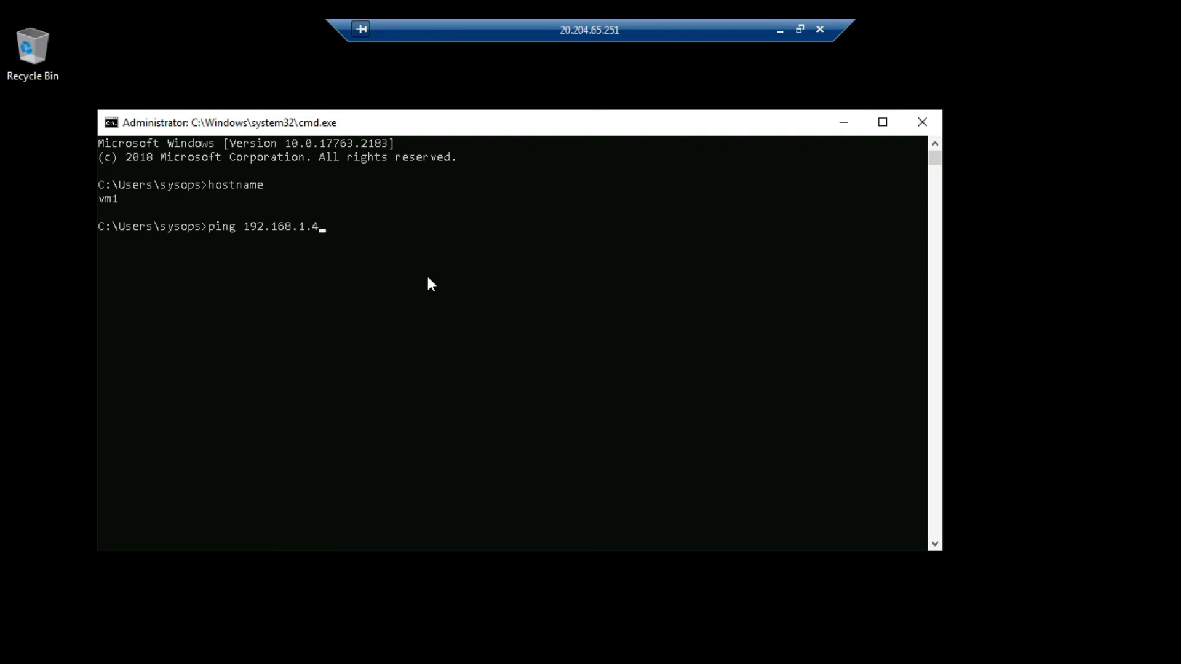
pyautogui.press('Return')
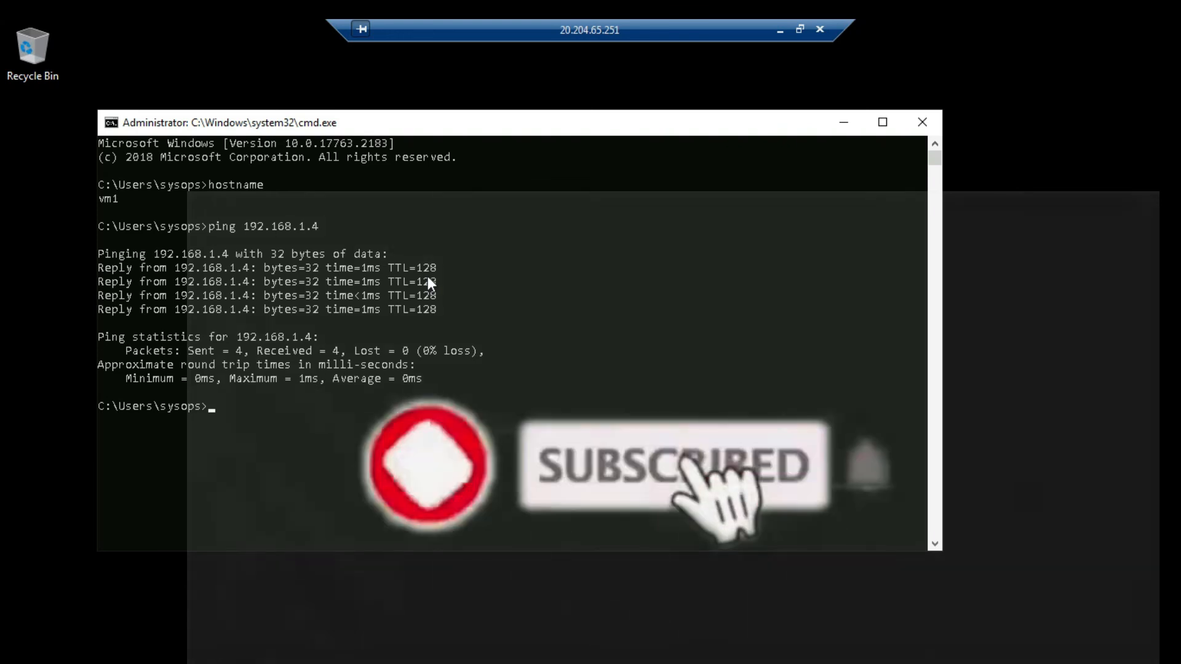
pyautogui.click(782, 29)
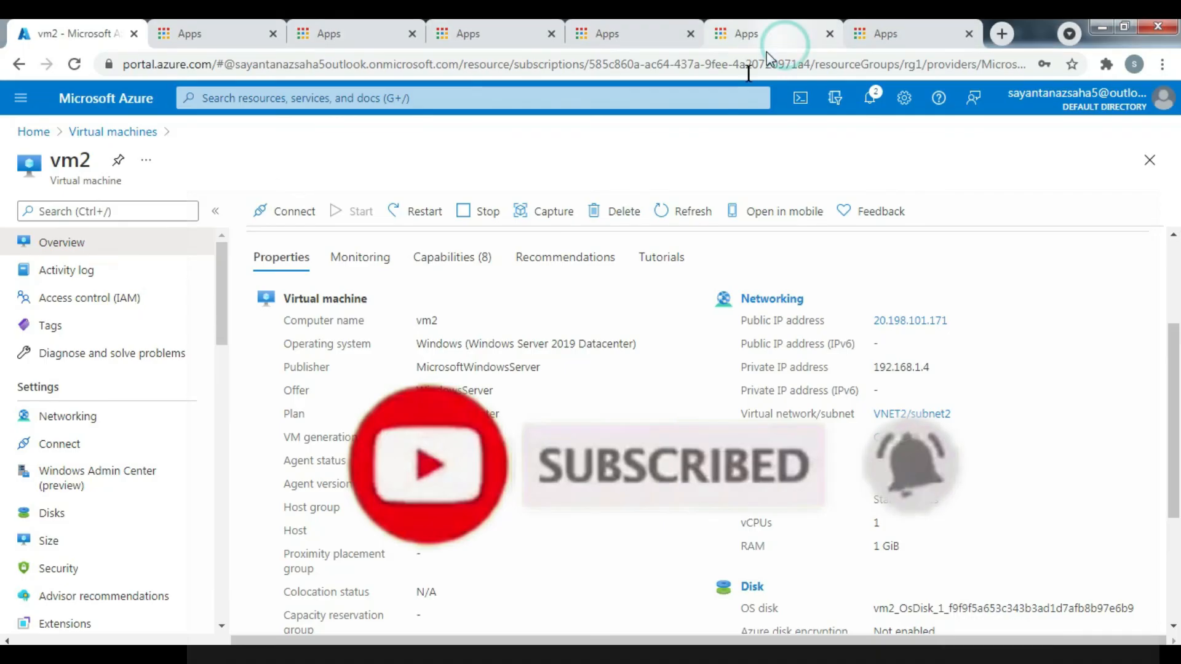